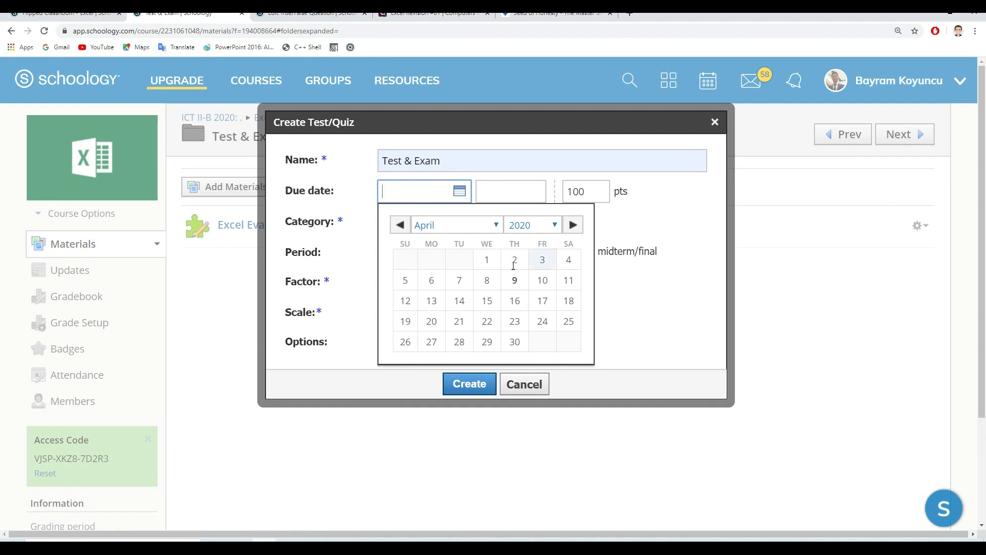
# - Set the test's due date to 4/10/20 and its category to Test & Exam, worth 100 points
pyautogui.click(549, 282)
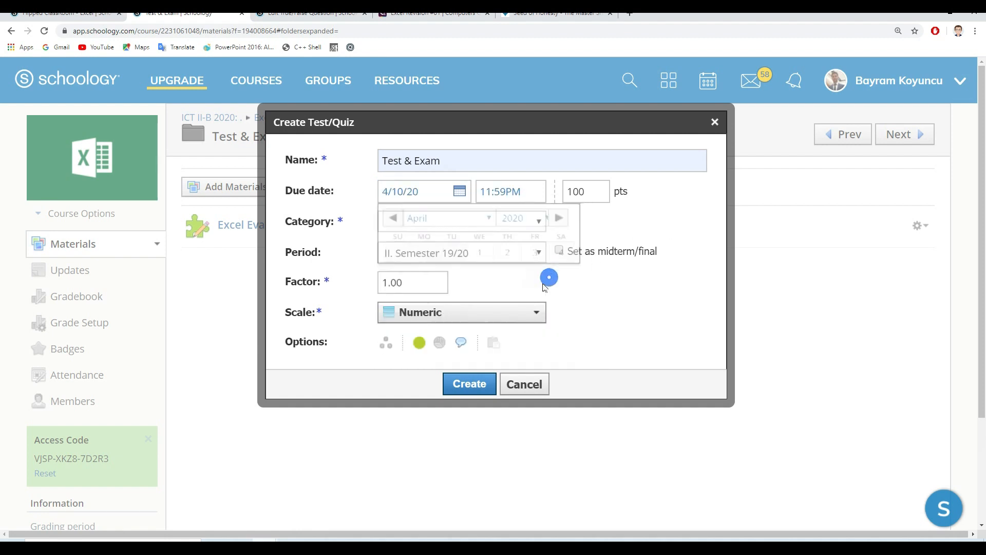
pyautogui.click(585, 193)
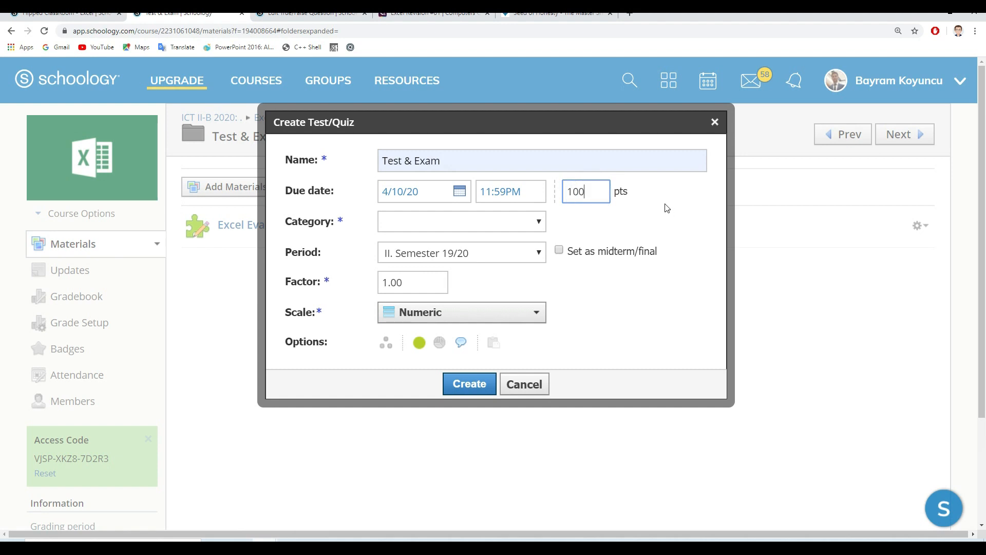
pyautogui.click(527, 228)
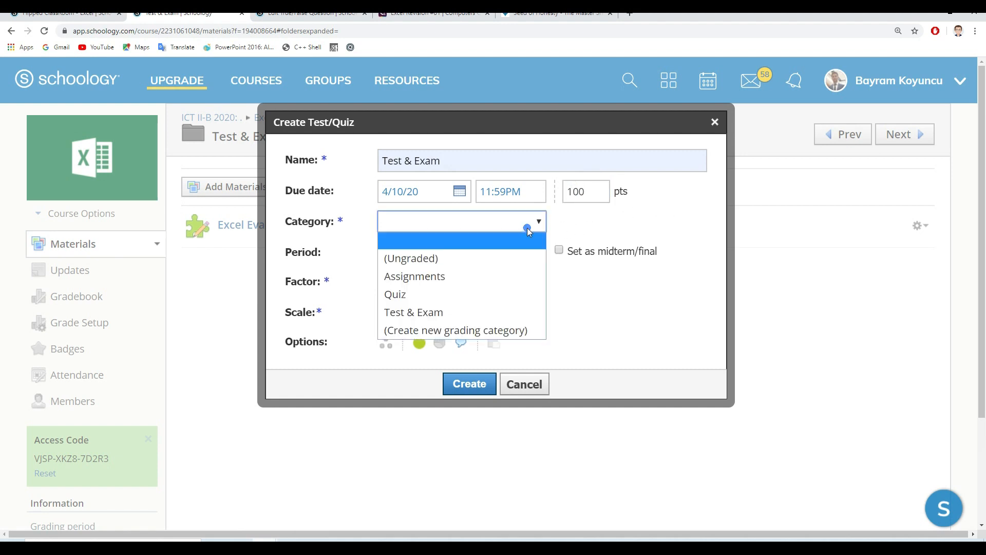
pyautogui.click(473, 312)
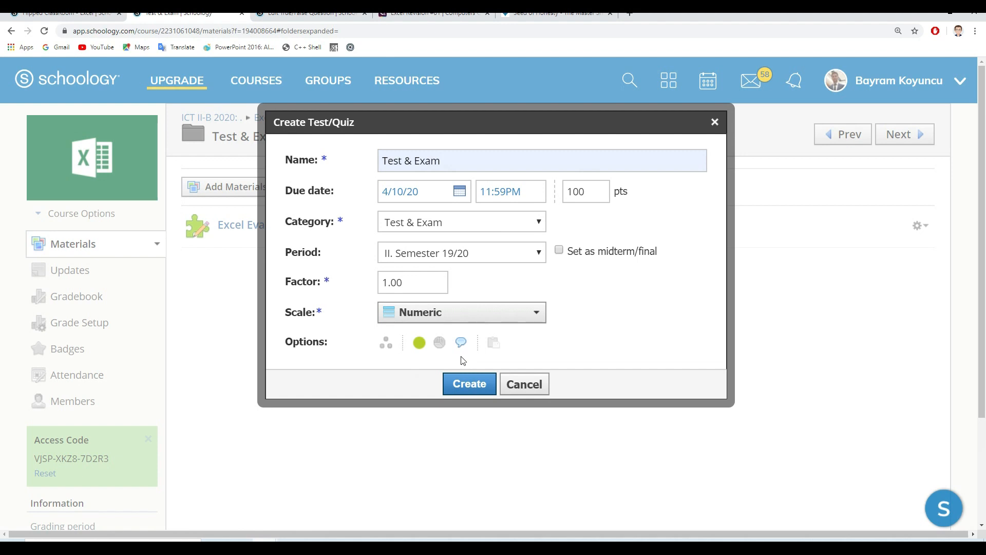
pyautogui.click(470, 222)
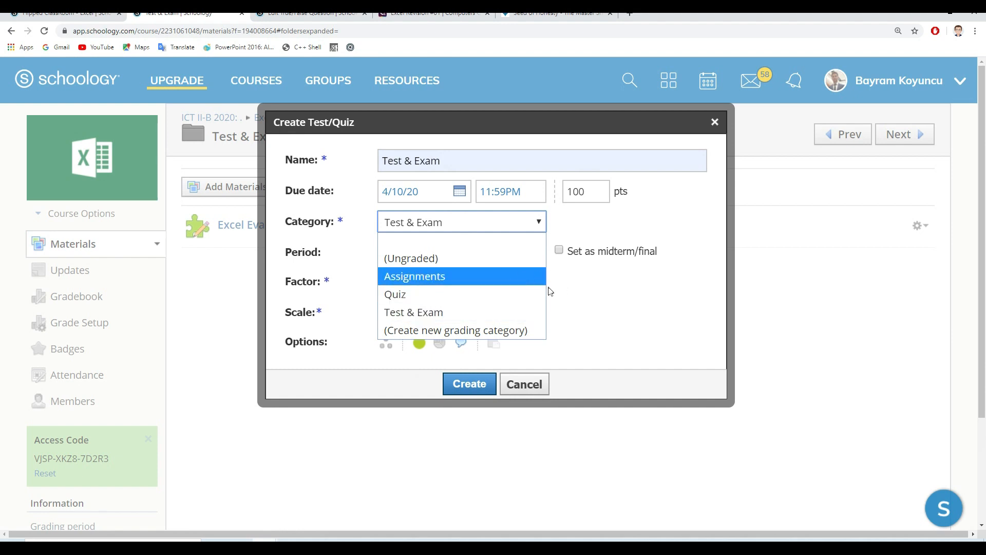
pyautogui.click(593, 289)
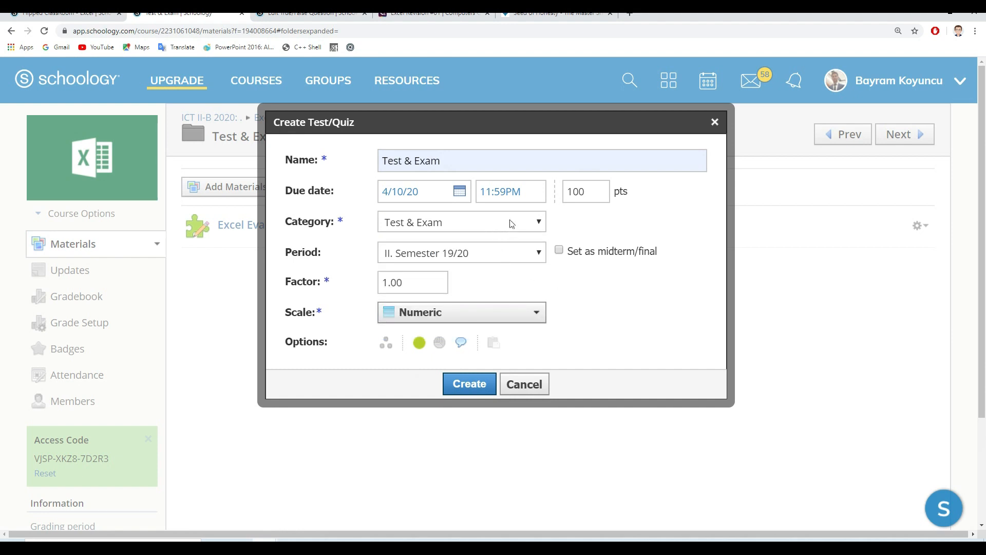
pyautogui.click(499, 252)
pyautogui.click(583, 290)
pyautogui.click(455, 317)
pyautogui.click(455, 311)
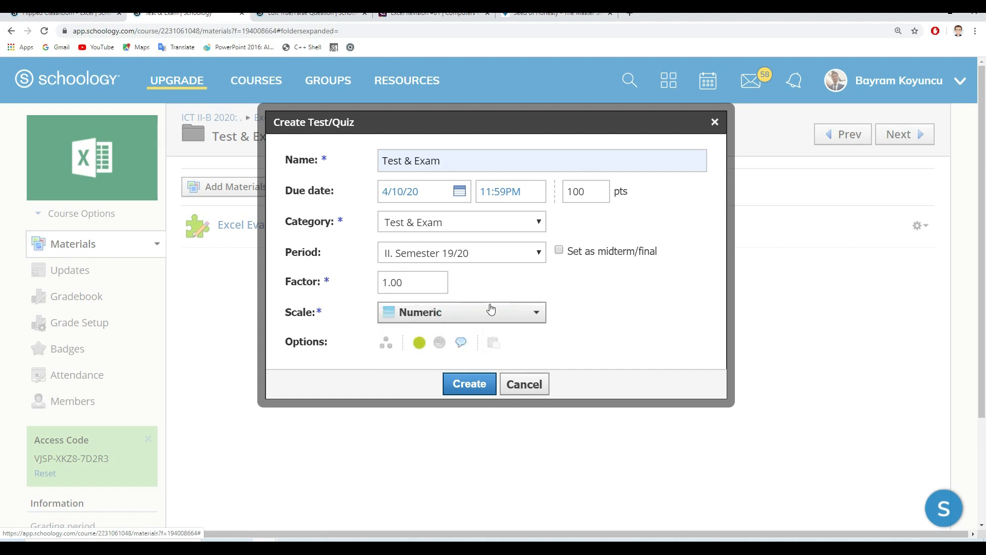
pyautogui.click(575, 315)
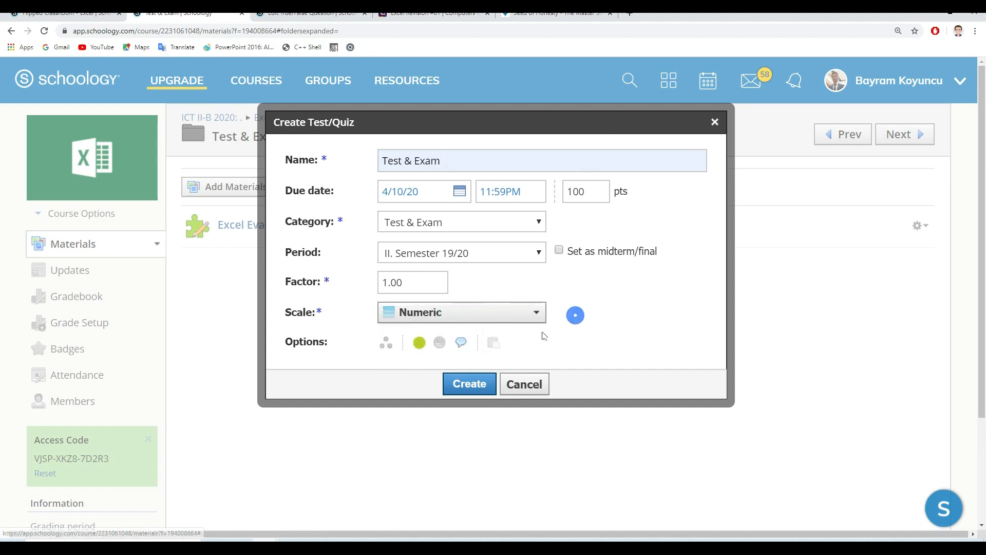
# - Enable the grade statistics option and create the Test & Exam test
pyautogui.click(437, 348)
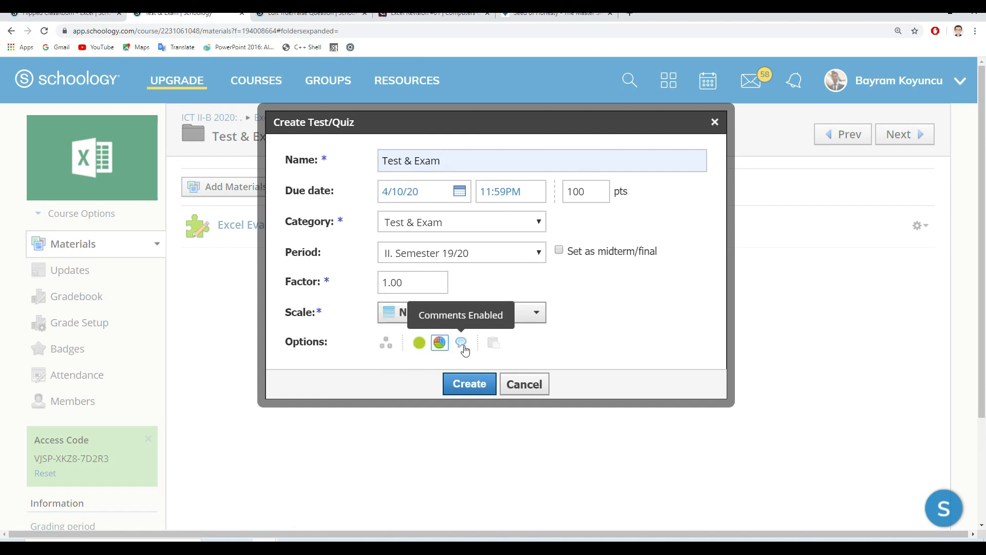
pyautogui.click(481, 386)
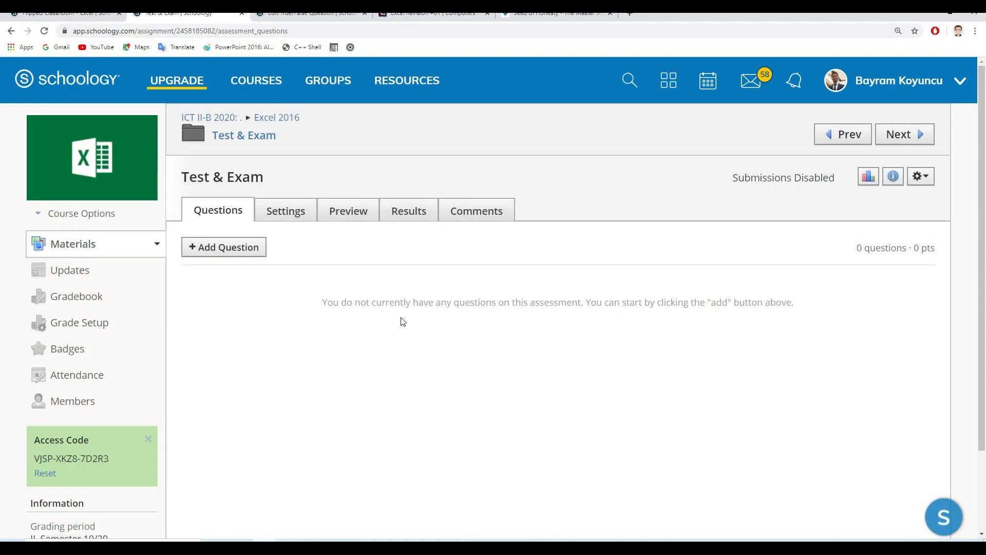
# - Add a text item to the test and paste in the story that begins "Honesty is said to be the best policy"
pyautogui.click(238, 251)
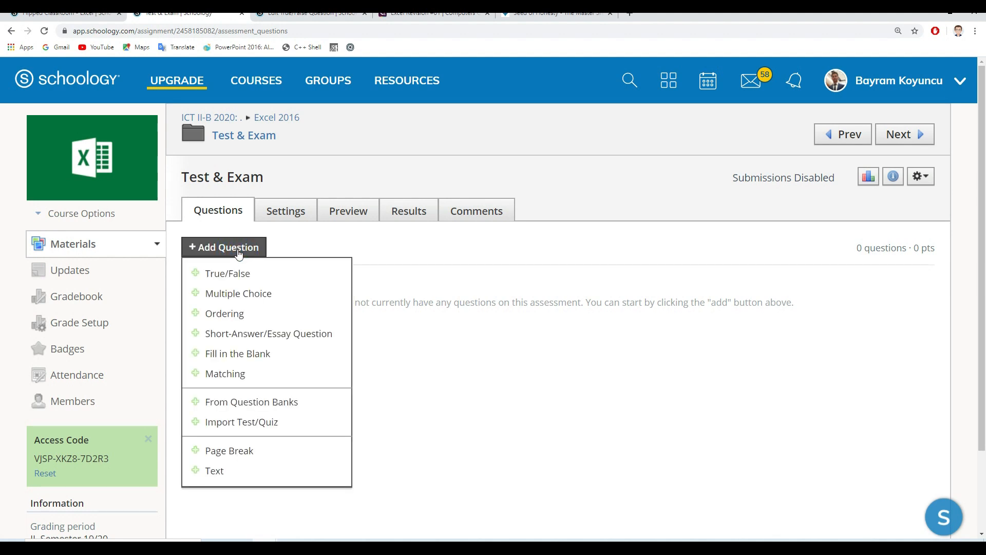
pyautogui.click(265, 472)
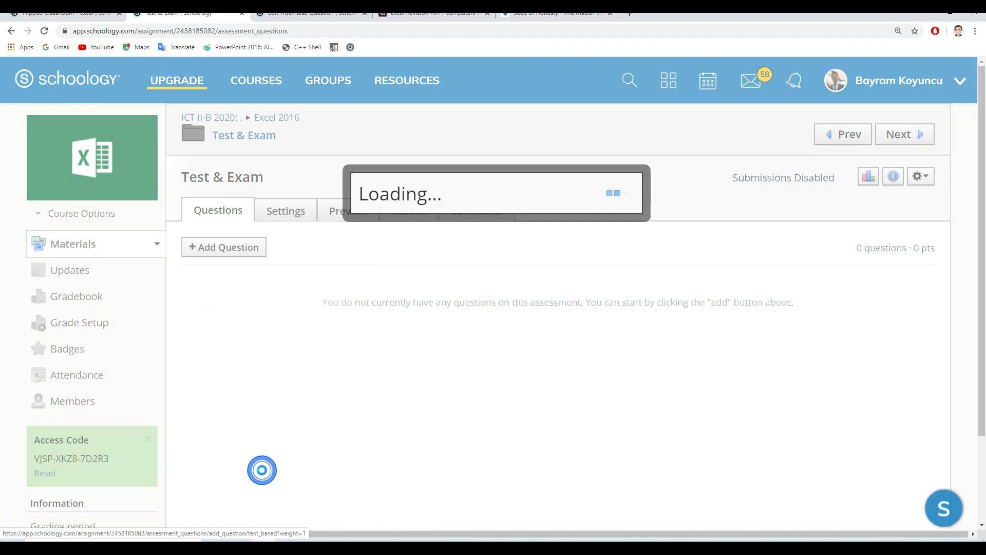
pyautogui.click(353, 201)
pyautogui.hotkey('ctrl', 'v')
# - Insert the title "Seed of Honesty" on a new line above the first paragraph of the story
pyautogui.scroll(15, 370, 241)
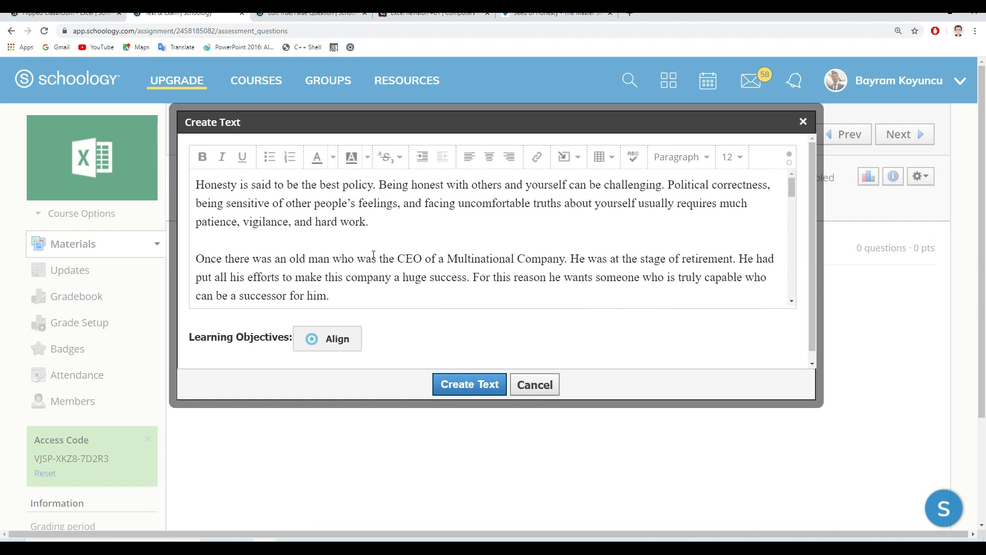
pyautogui.click(195, 186)
pyautogui.press('Return')
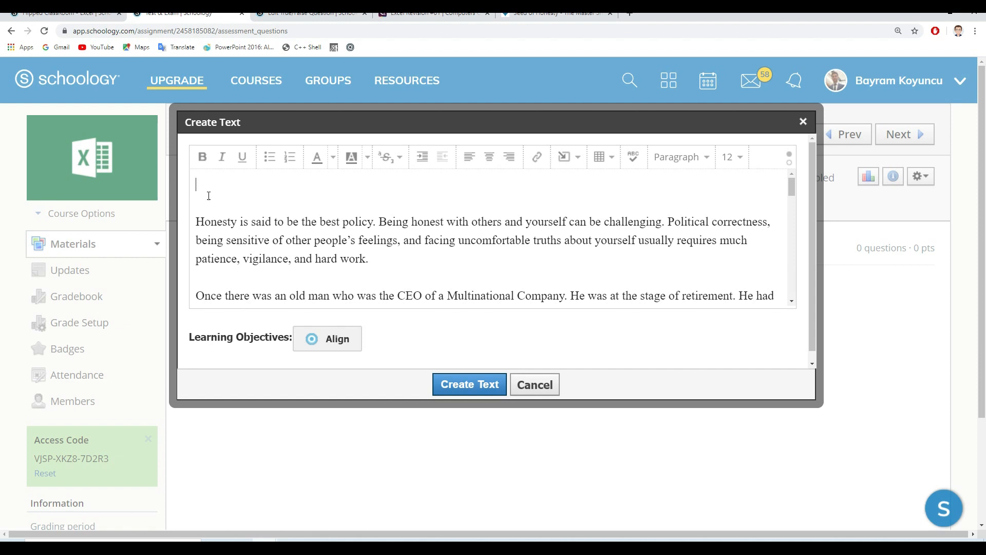
pyautogui.write('Seed of Honesty')
# - Center the "Seed of Honesty" title, make it bold and set its font size to 24
pyautogui.click(195, 185)
pyautogui.click(485, 156)
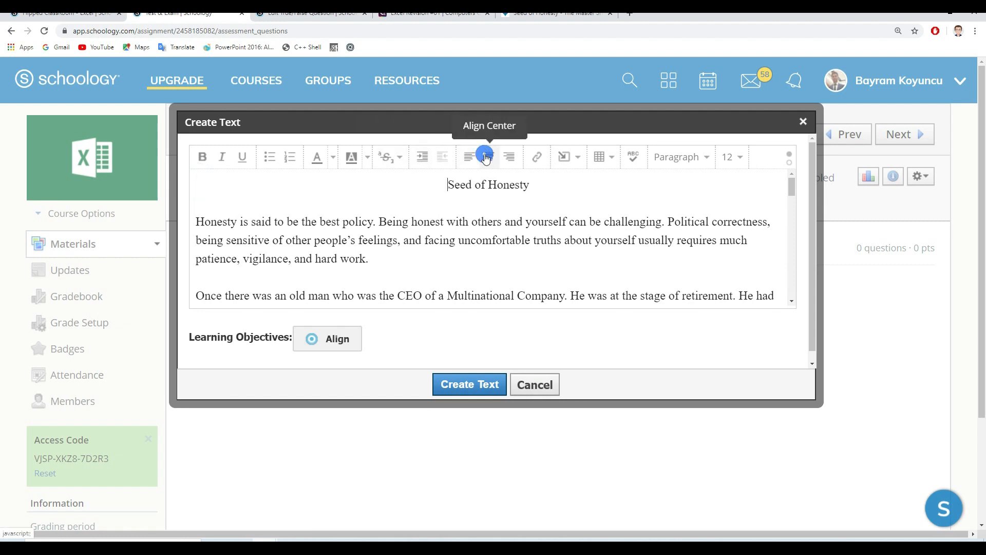
pyautogui.tripleClick(479, 187)
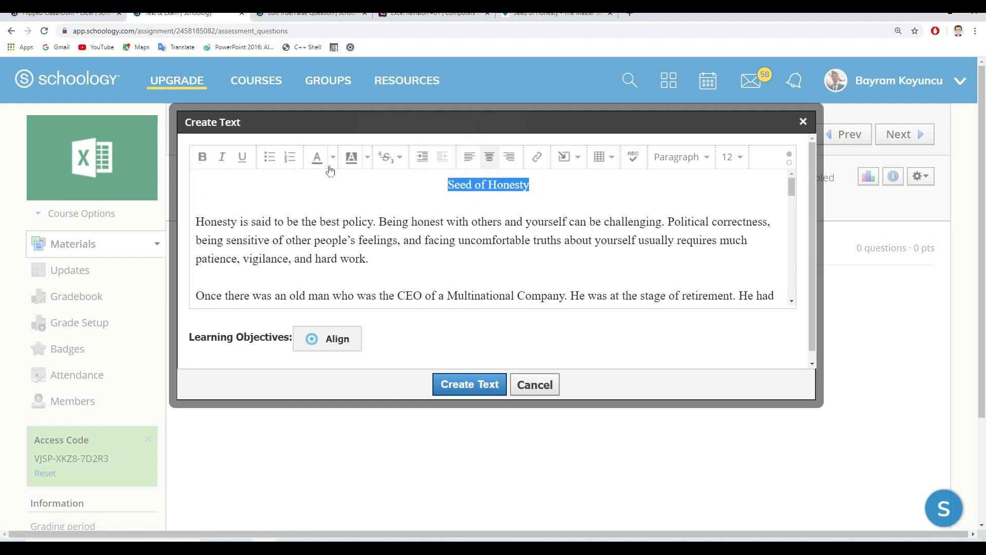
pyautogui.click(203, 157)
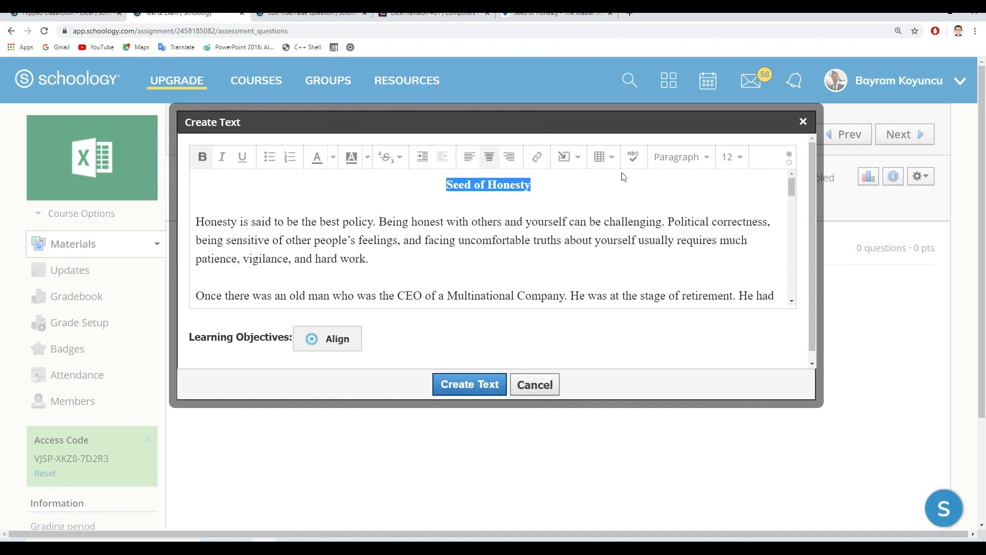
pyautogui.click(739, 156)
pyautogui.click(737, 264)
pyautogui.click(732, 157)
pyautogui.click(735, 322)
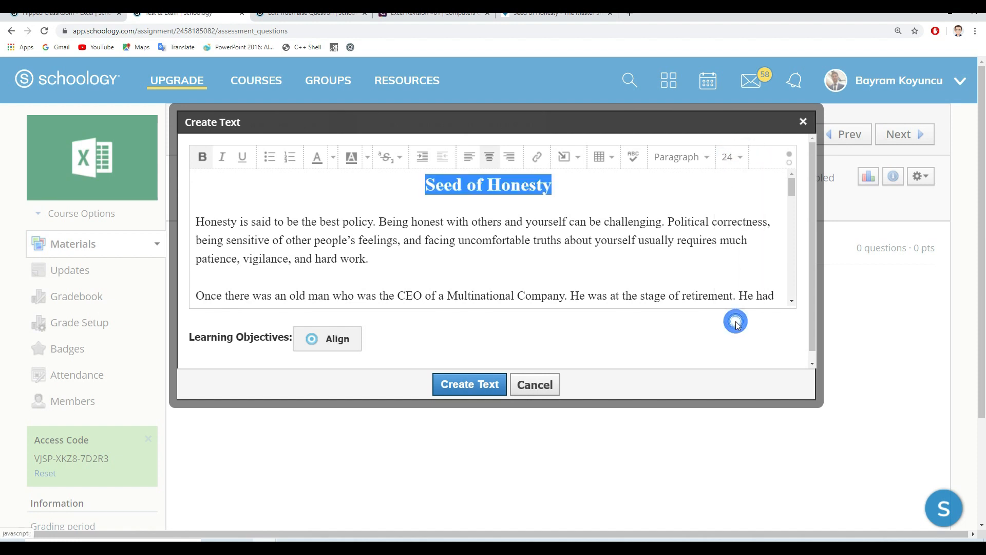
pyautogui.click(616, 225)
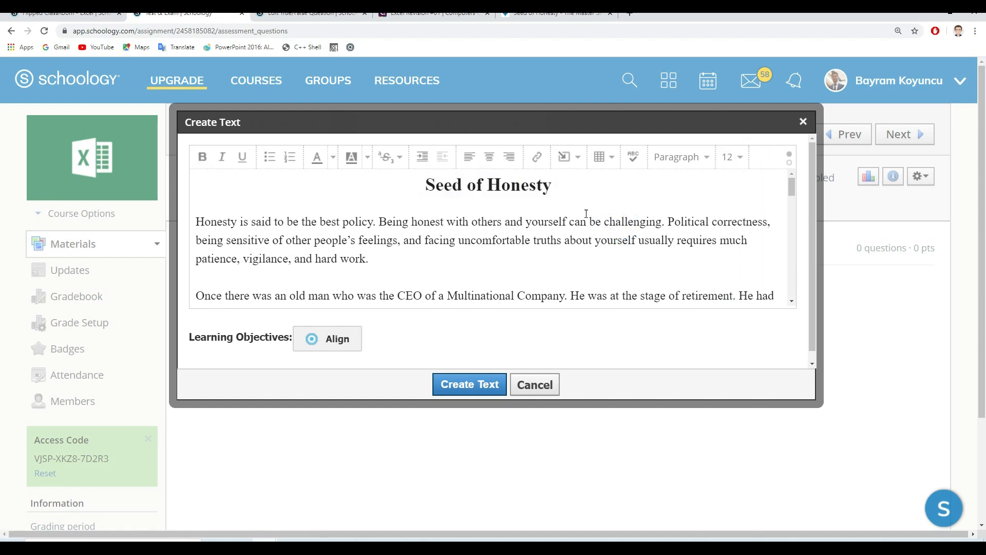
# - Save the text item and review the story in the test's question list
pyautogui.scroll(-10, 546, 219)
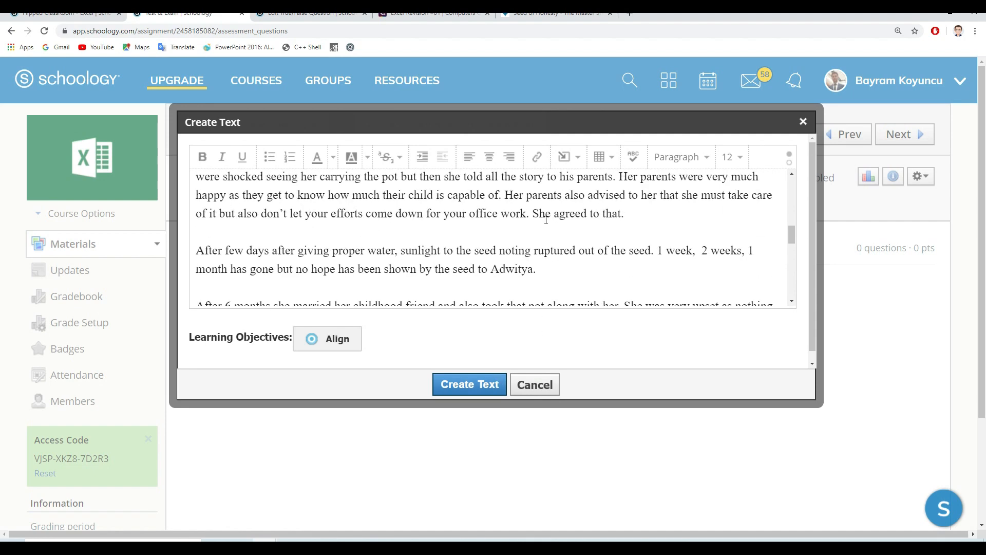
pyautogui.click(477, 385)
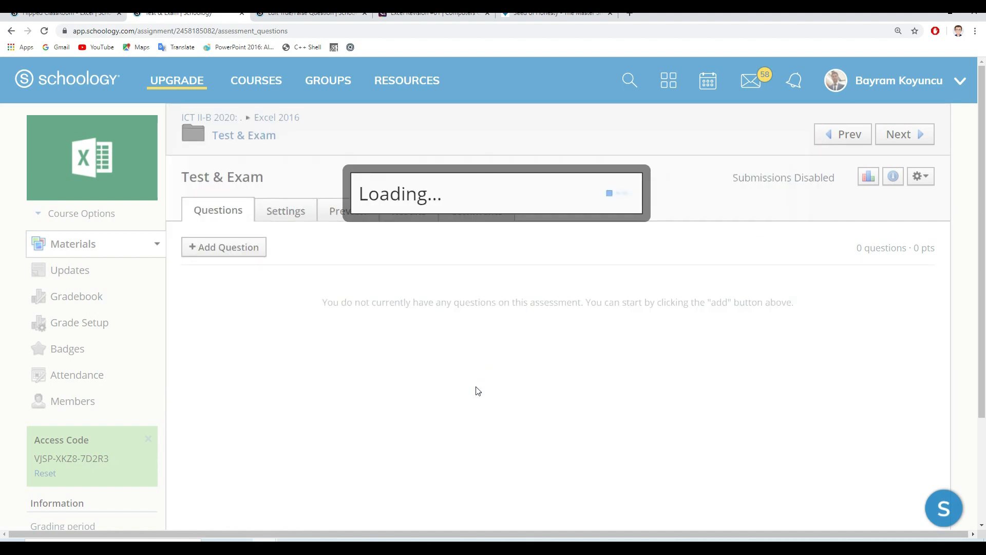
pyautogui.scroll(-1, 502, 304)
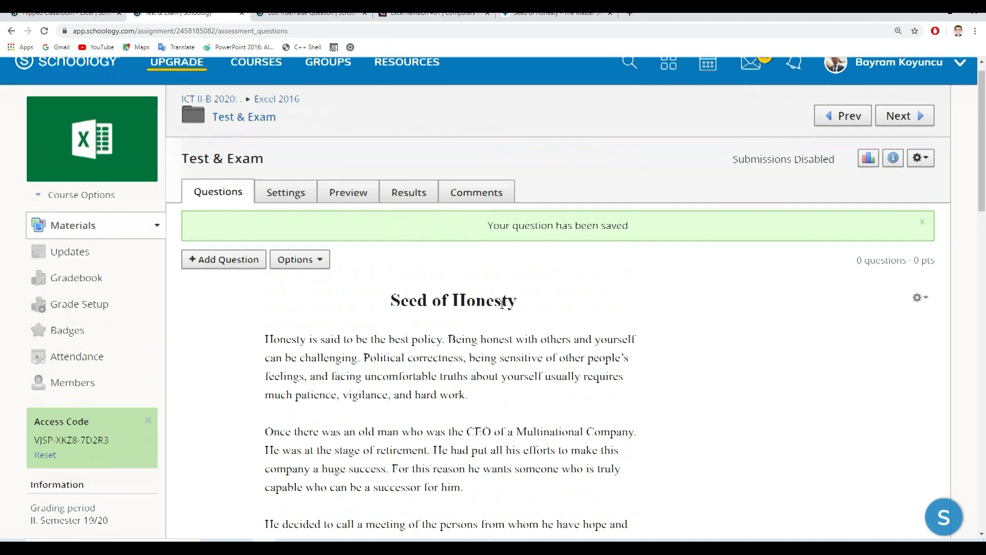
pyautogui.scroll(-5, 502, 304)
pyautogui.scroll(-4, 502, 304)
pyautogui.scroll(5, 508, 280)
pyautogui.scroll(-15, 505, 251)
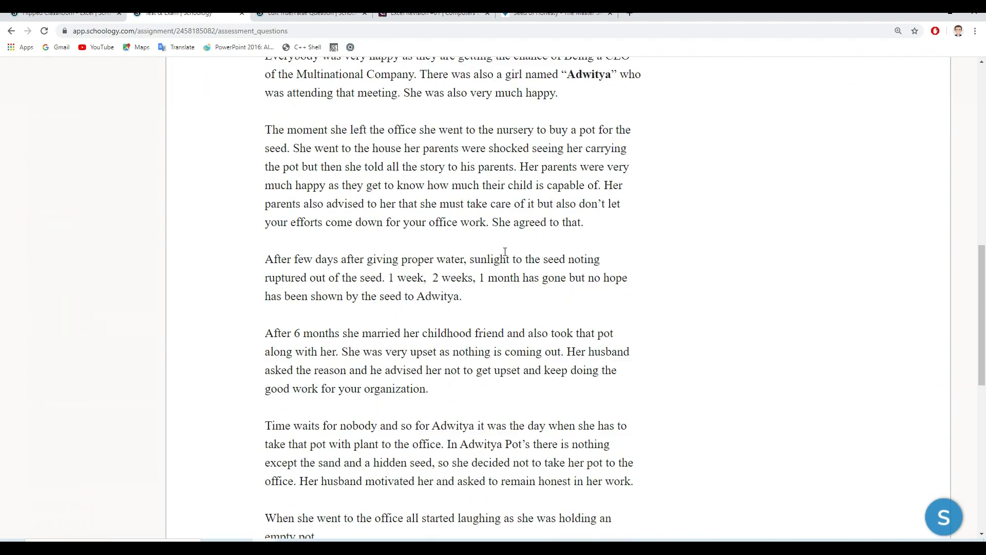
pyautogui.scroll(10, 506, 258)
pyautogui.scroll(10, 509, 263)
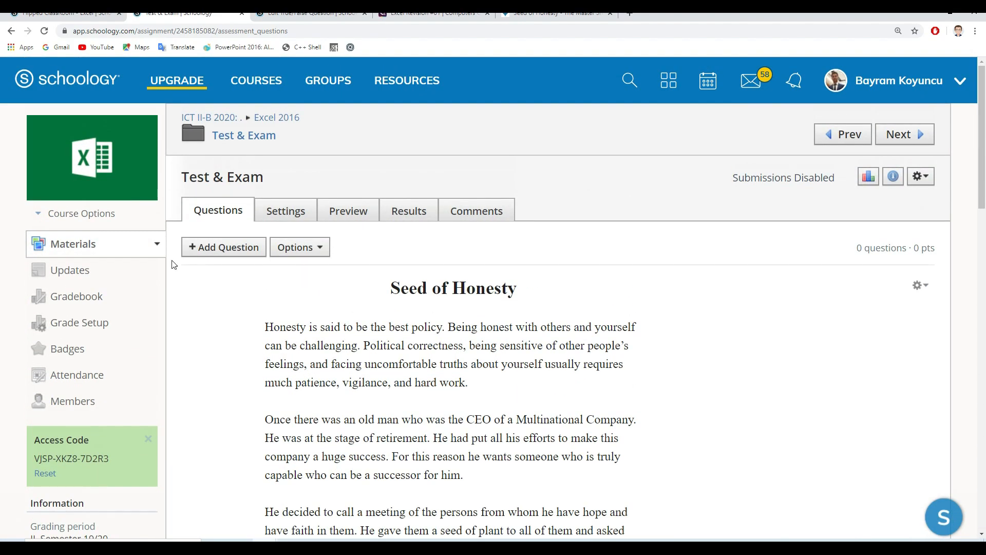
# - Add a True/False question with the text "Is it really easy to prepare test on Schoology ?"
pyautogui.click(202, 246)
pyautogui.scroll(-2, 200, 310)
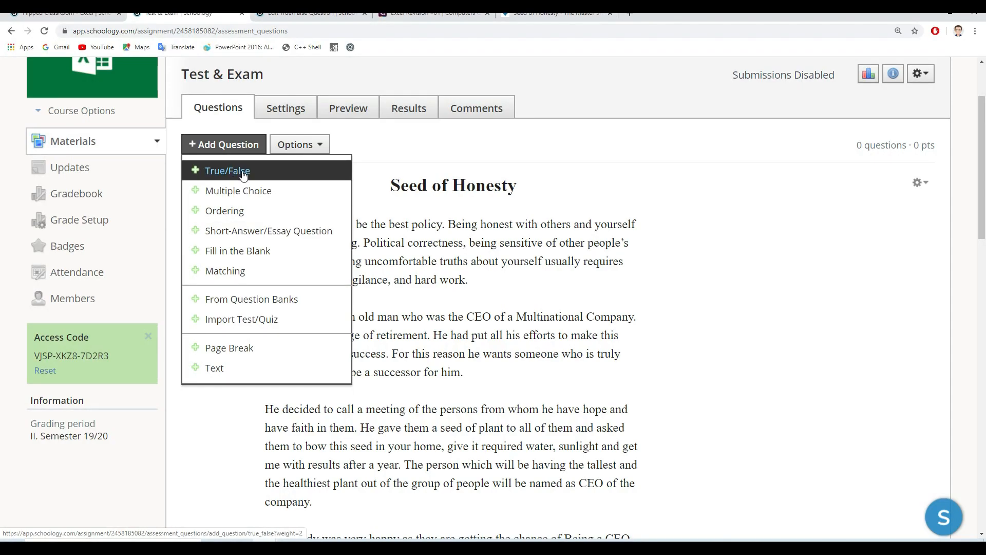
pyautogui.click(243, 175)
pyautogui.click(195, 205)
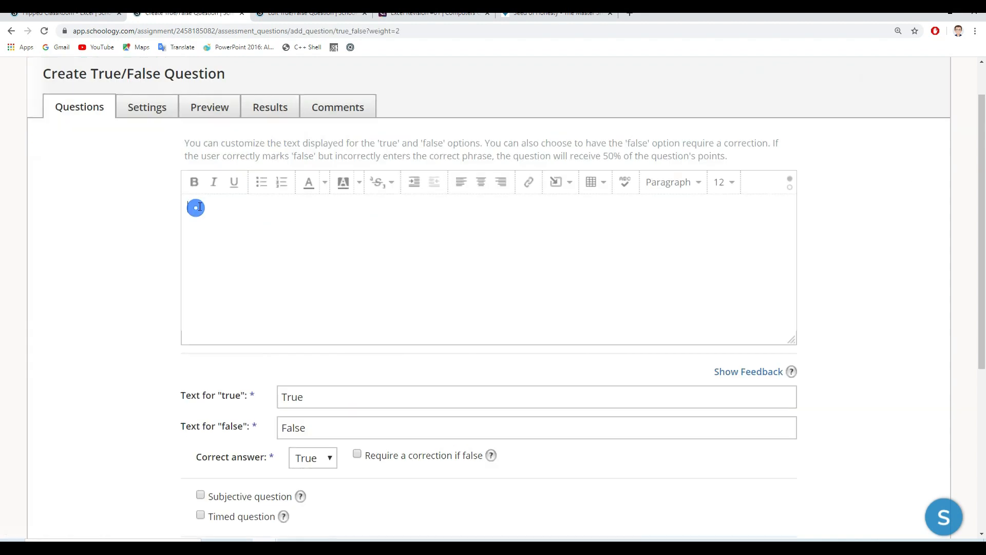
pyautogui.write('Is it really easy to prepare test on Schoology ?')
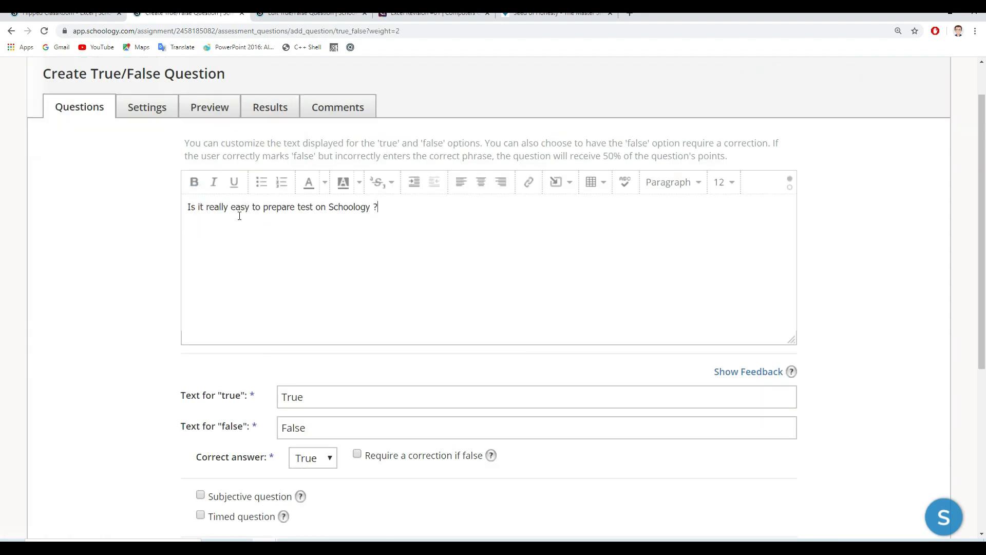
# - Choose True as the correct answer of the question
pyautogui.scroll(-1, 240, 221)
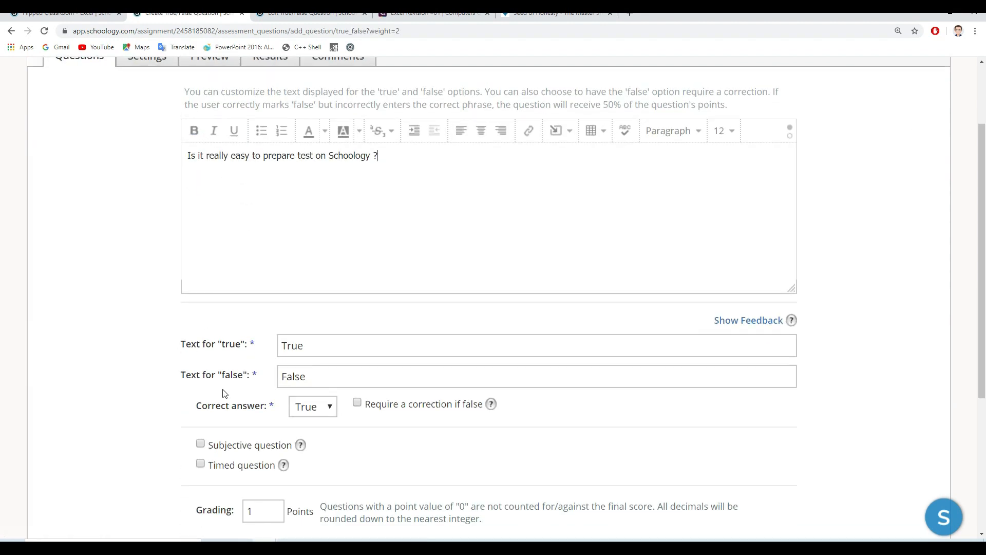
pyautogui.click(318, 410)
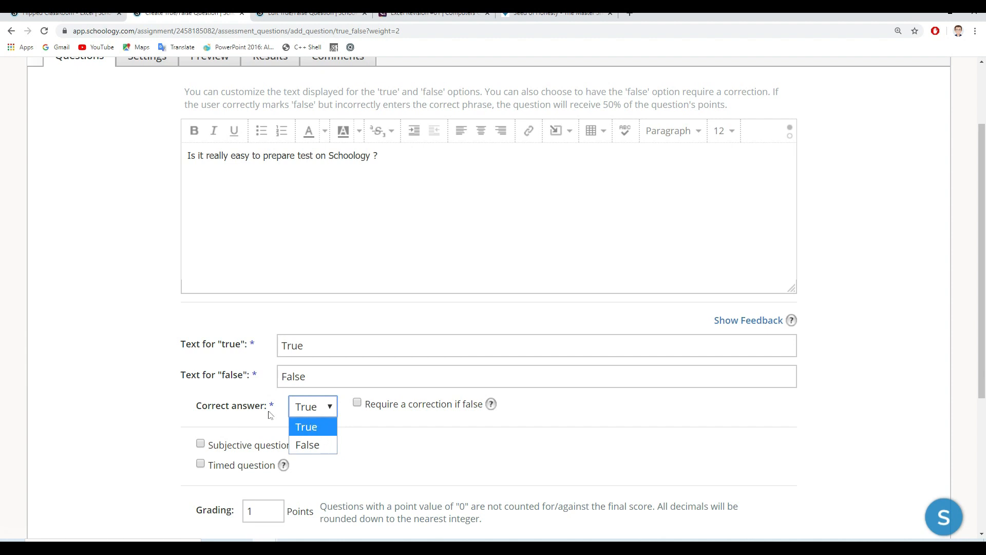
pyautogui.click(328, 407)
pyautogui.click(329, 407)
pyautogui.click(315, 427)
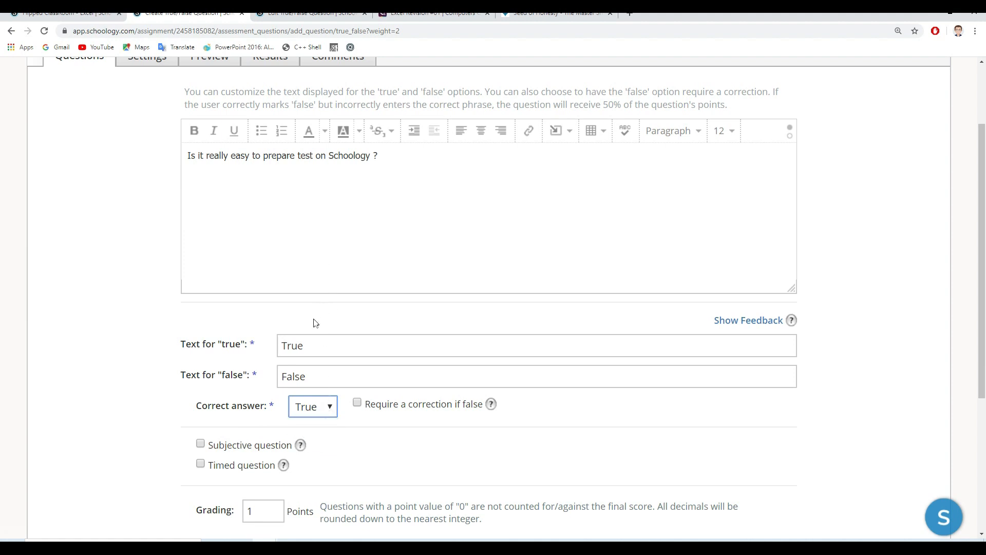
pyautogui.moveTo(316, 345); pyautogui.dragTo(280, 345)
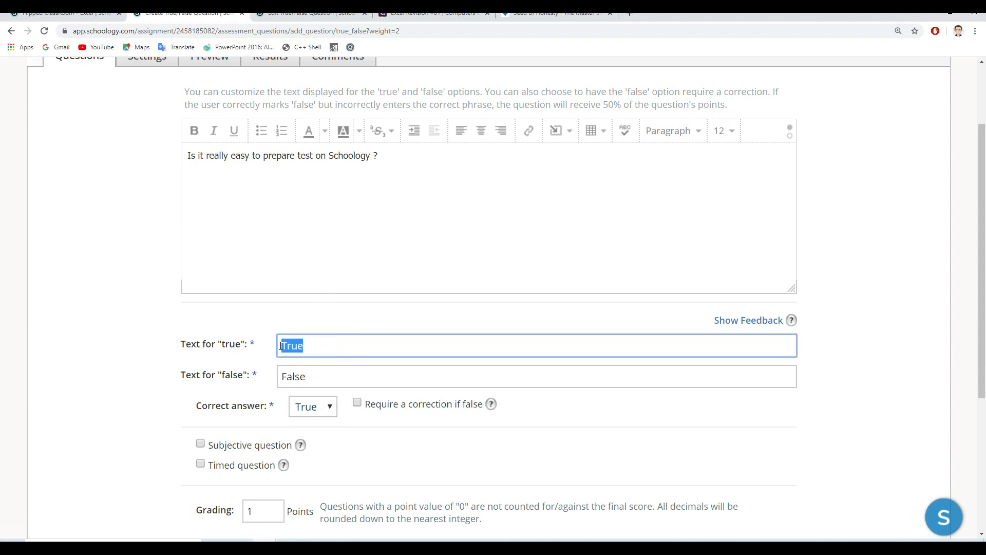
pyautogui.click(322, 345)
pyautogui.moveTo(325, 345); pyautogui.dragTo(285, 347)
pyautogui.click(330, 346)
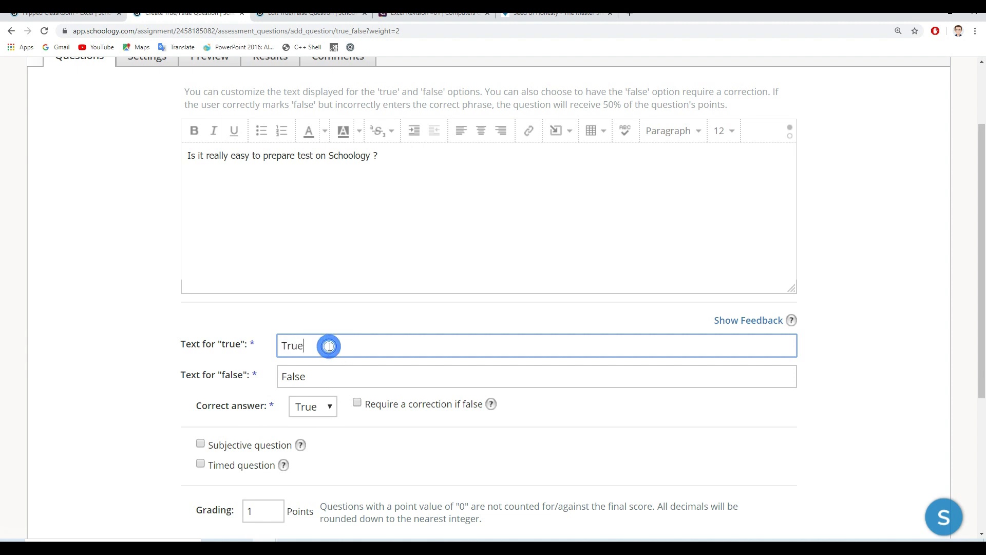
pyautogui.click(329, 407)
pyautogui.click(355, 420)
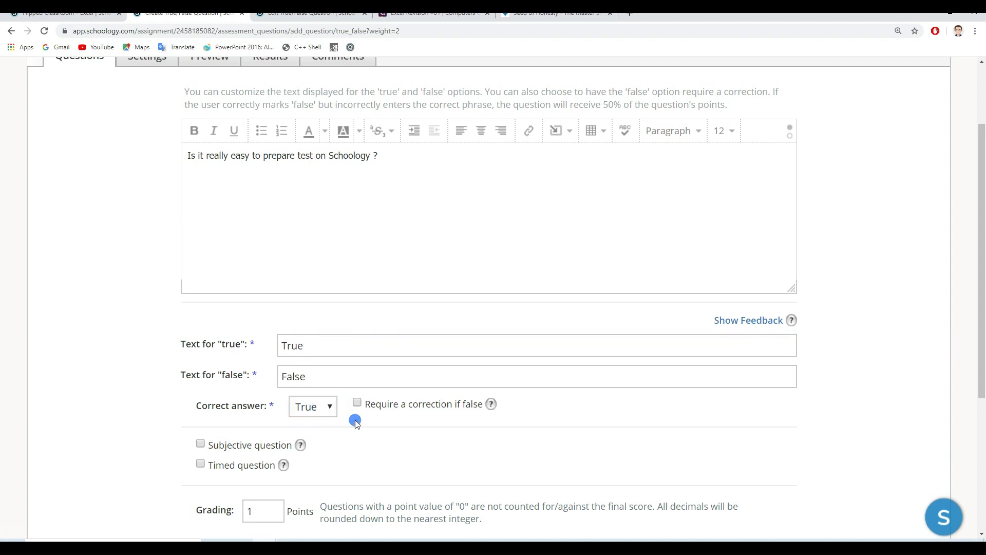
# - Make the True/False question a timed question with a time limit of 0.5 minutes
pyautogui.scroll(-1, 278, 441)
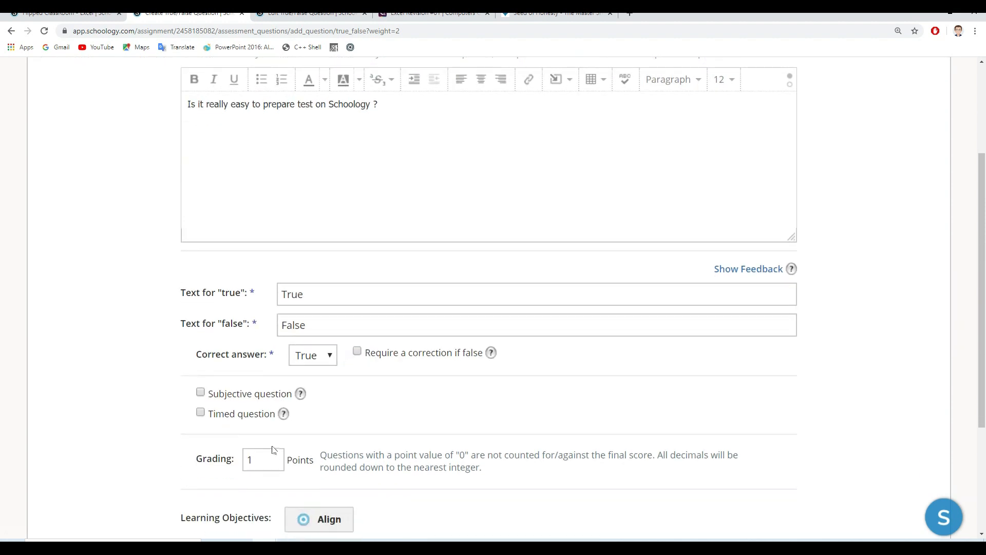
pyautogui.click(200, 412)
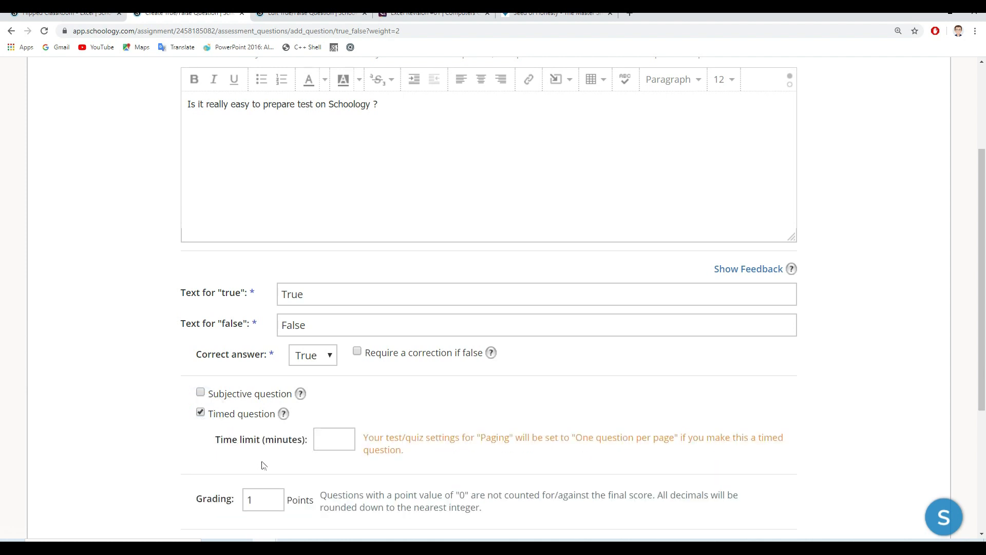
pyautogui.click(334, 440)
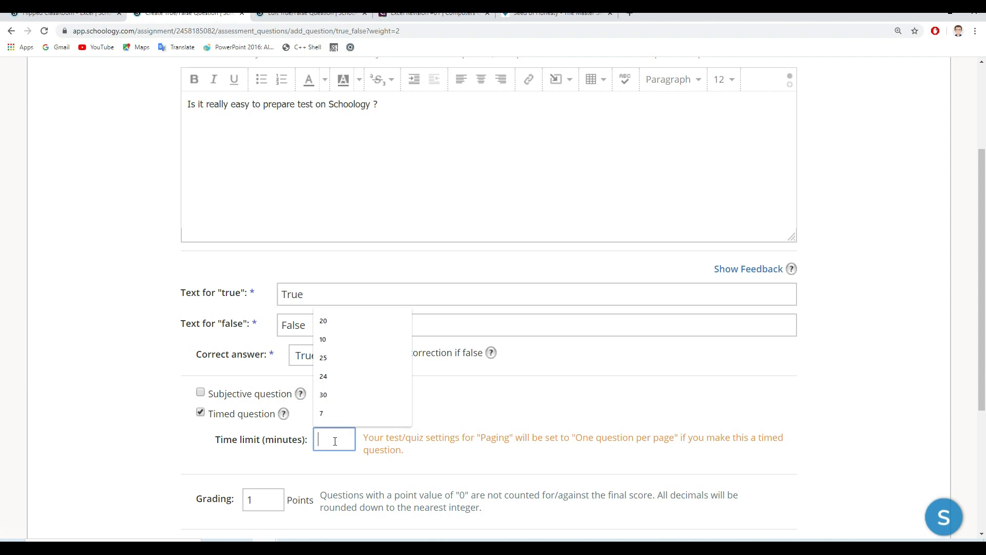
pyautogui.click(345, 438)
pyautogui.write('1')
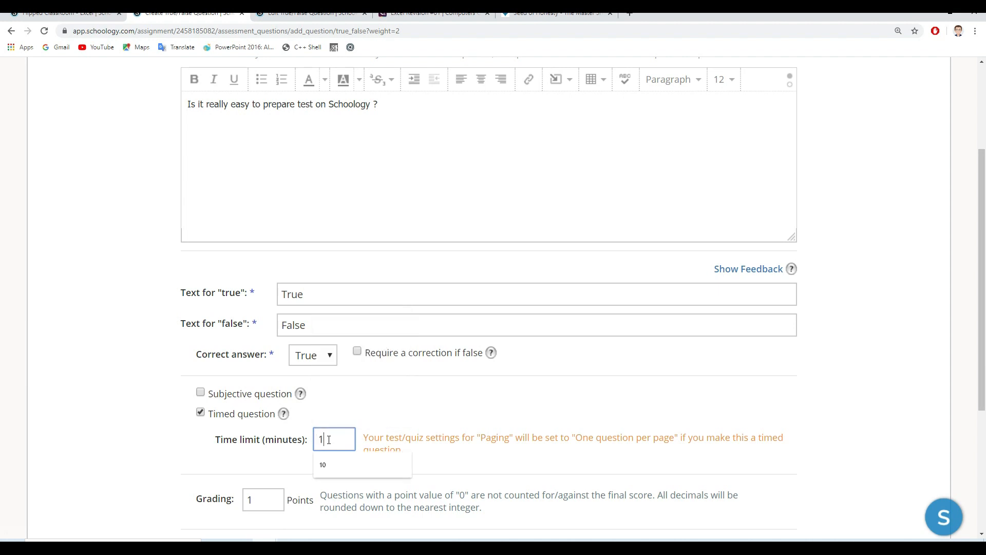
pyautogui.moveTo(336, 441); pyautogui.dragTo(315, 441)
pyautogui.write('0.5')
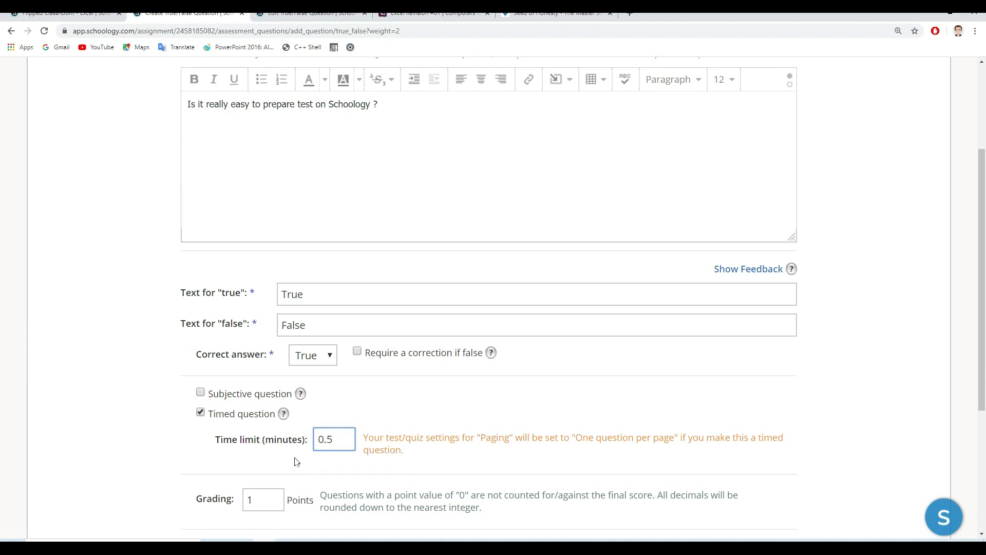
pyautogui.click(255, 457)
# - Create the True/False question worth 10 points and select True as its answer in the test preview
pyautogui.scroll(-2, 250, 411)
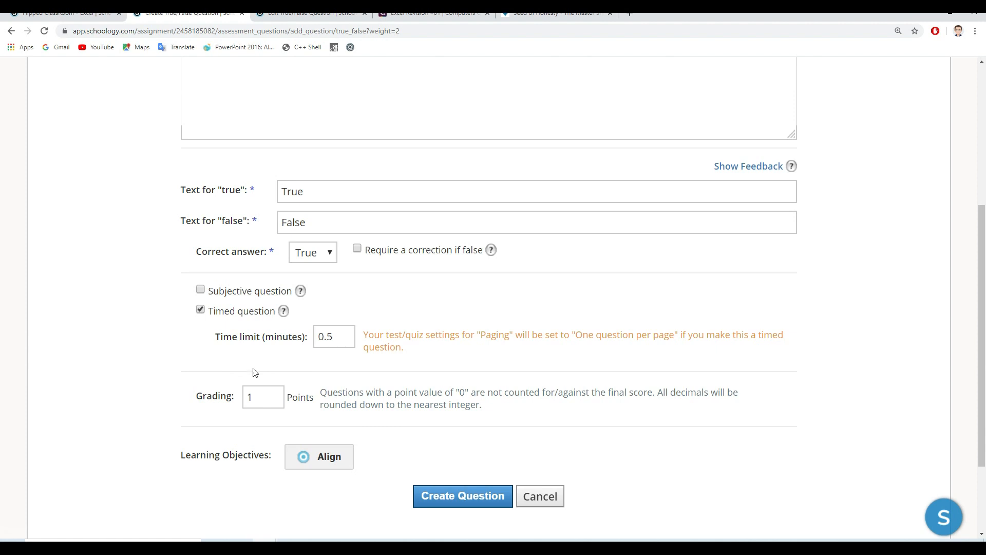
pyautogui.doubleClick(260, 396)
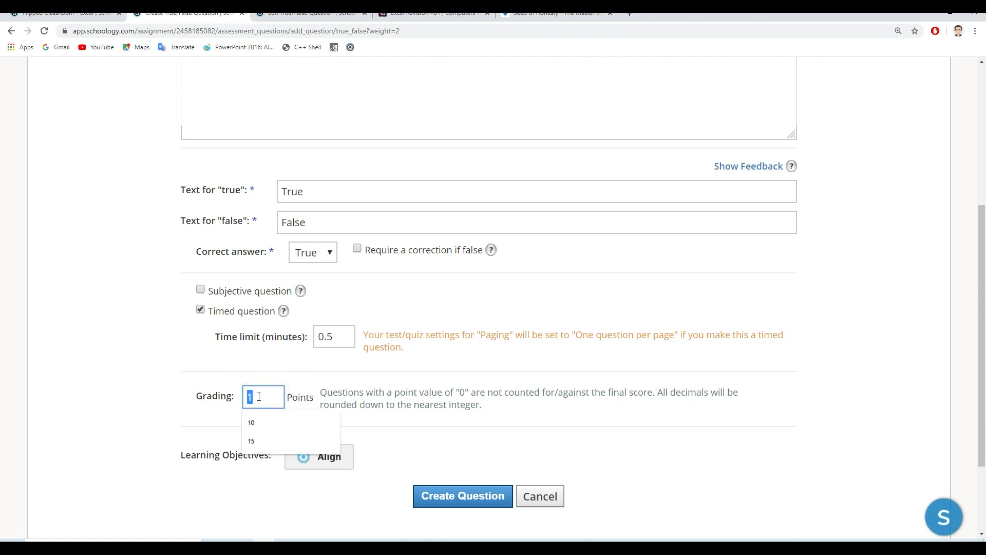
pyautogui.write('10')
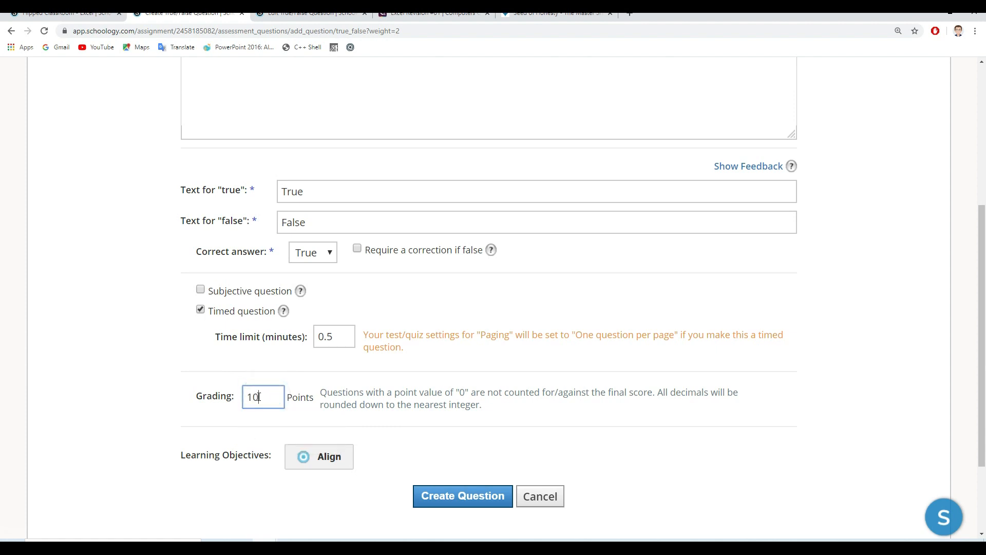
pyautogui.click(482, 496)
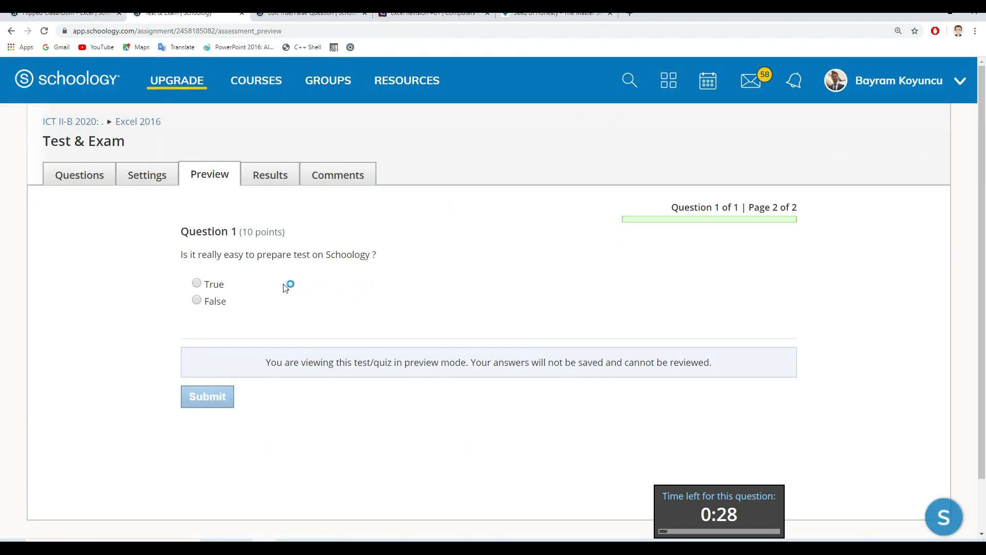
pyautogui.click(197, 283)
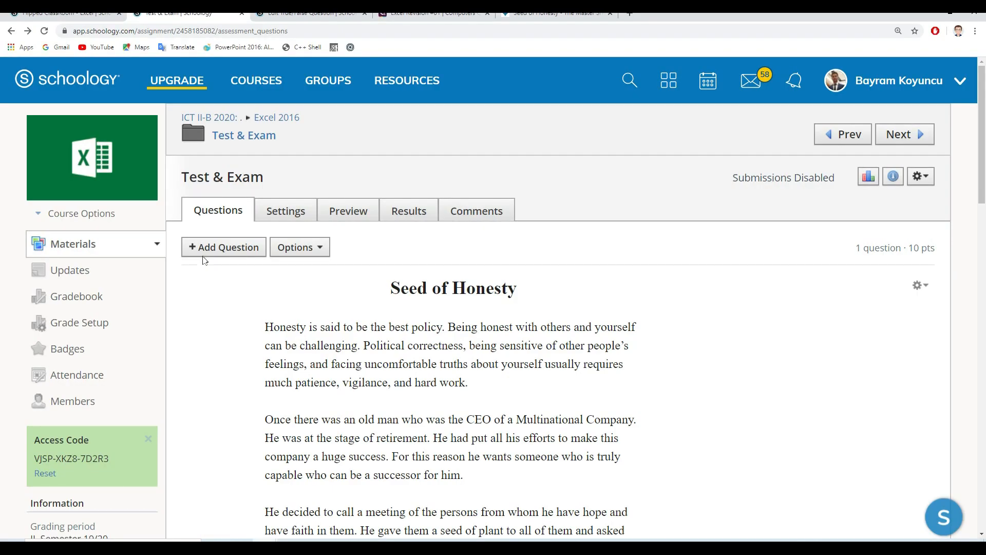
# - Start a Multiple Choice question and insert the futbol picture from the Online Lessons folder 4 into its question text
pyautogui.click(211, 248)
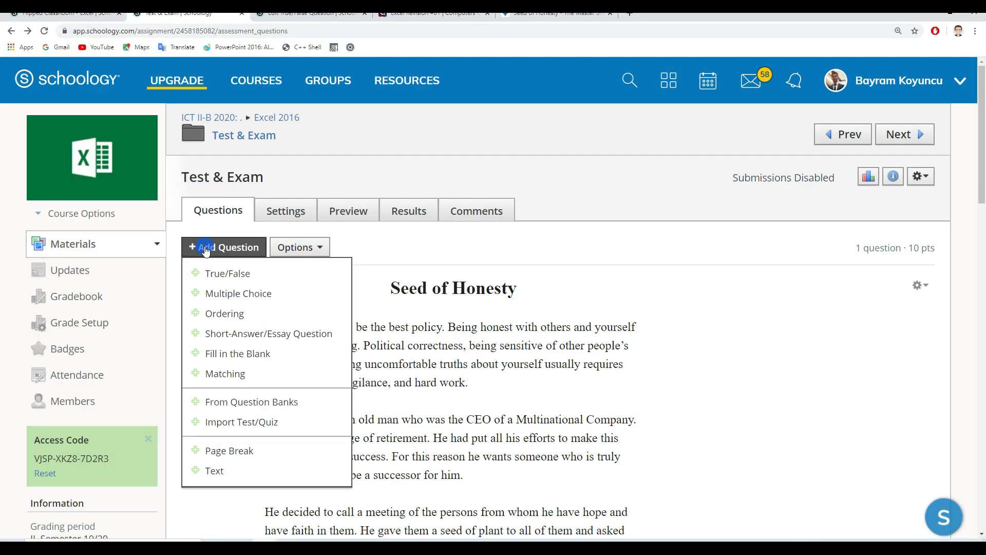
pyautogui.click(224, 295)
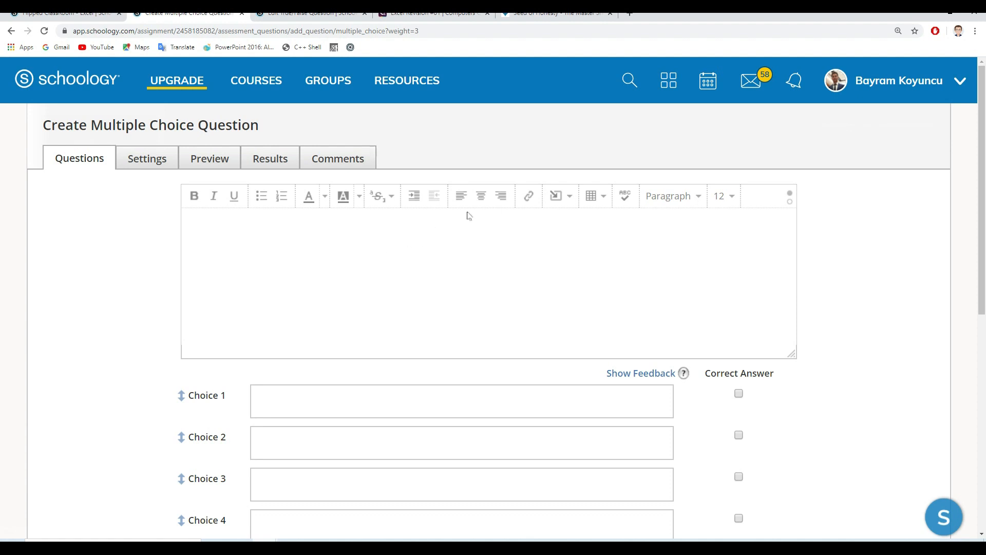
pyautogui.click(556, 196)
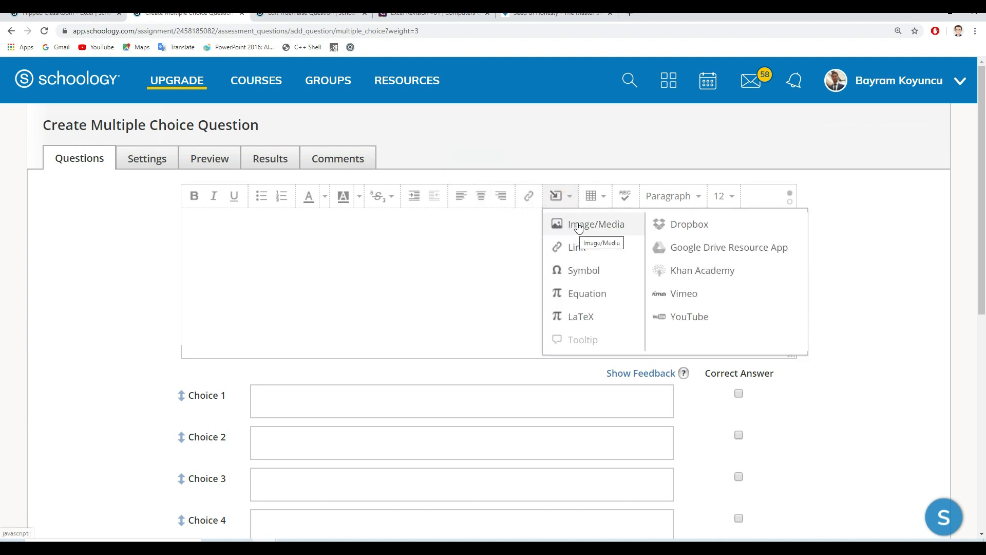
pyautogui.click(578, 226)
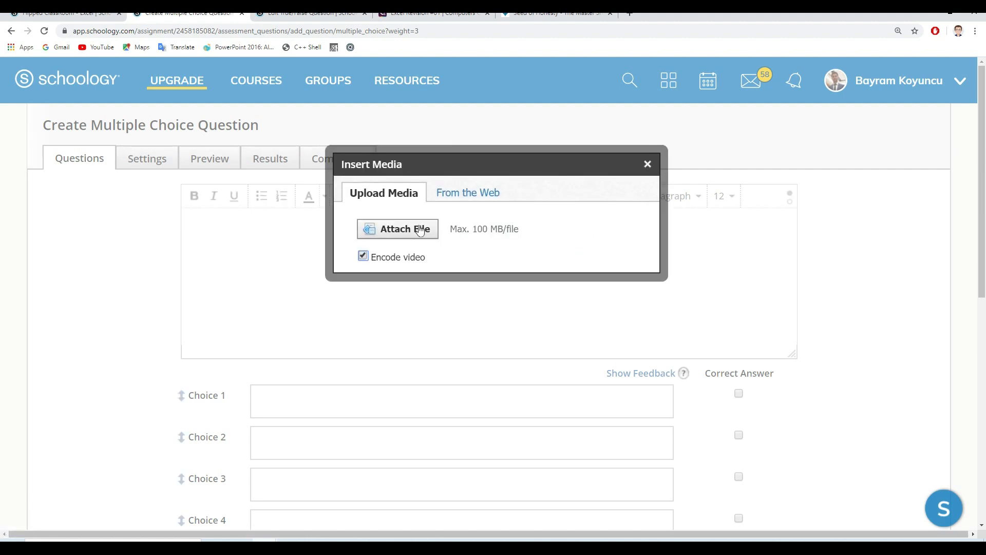
pyautogui.click(406, 232)
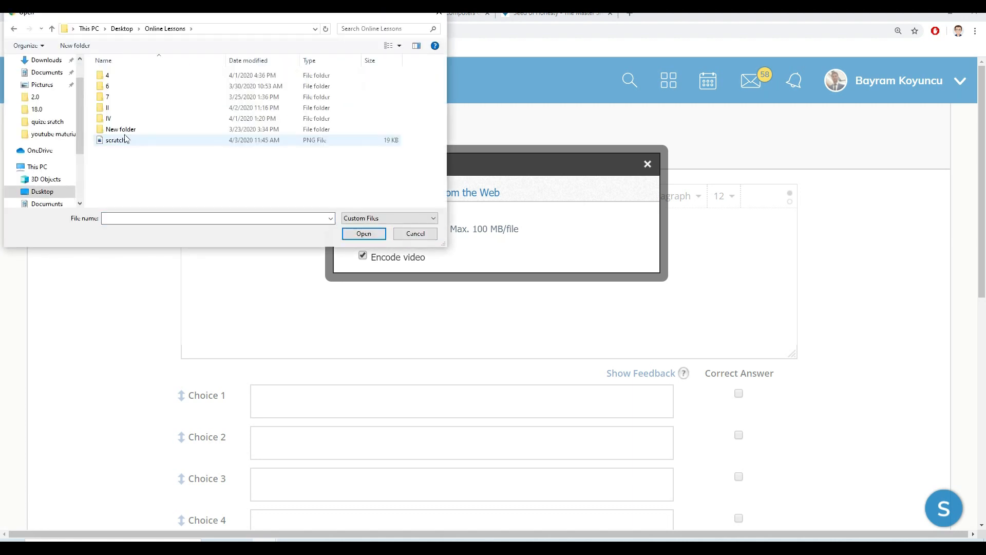
pyautogui.doubleClick(123, 77)
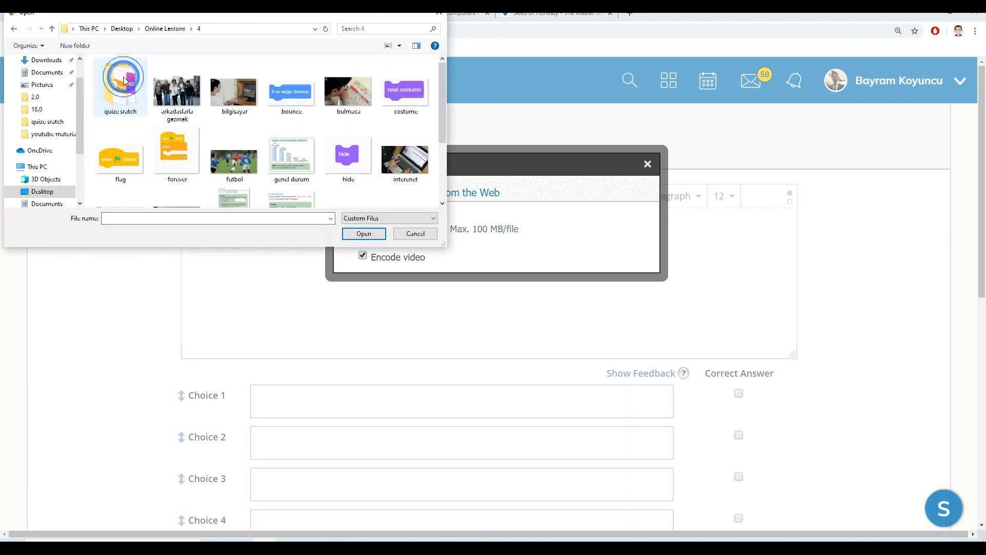
pyautogui.scroll(-1, 230, 129)
pyautogui.doubleClick(230, 122)
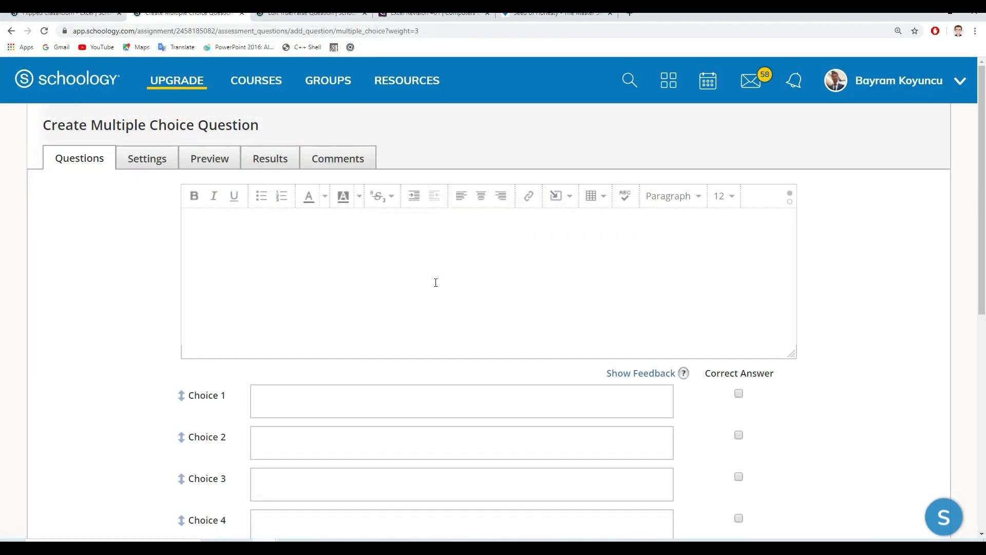
# - Enter "What are those kid doing?" with the choices They play basketball, table tennis, Football and volleyball, and mark the Football choice as correct
pyautogui.click(311, 226)
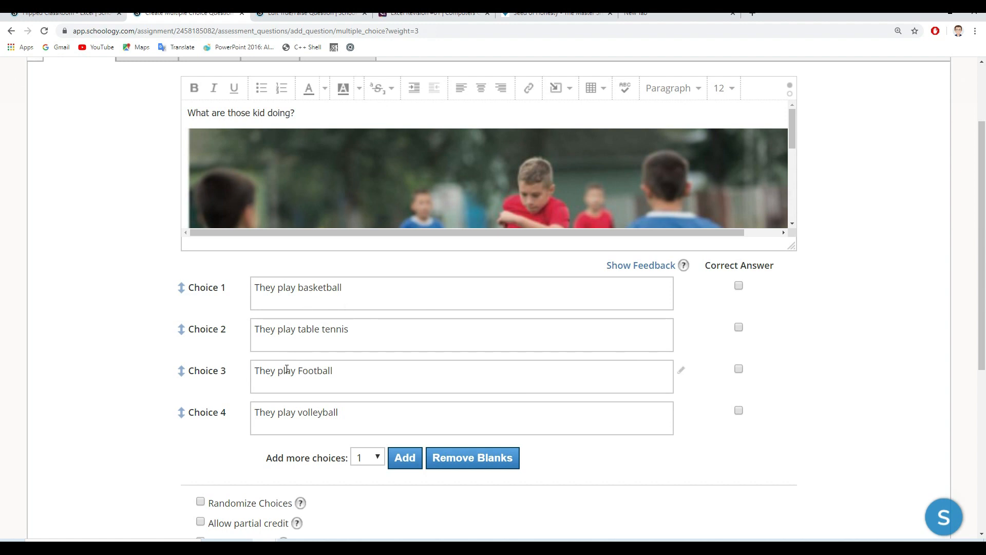
pyautogui.click(738, 369)
# - Add one more answer choice and remove the blank choice again
pyautogui.click(408, 456)
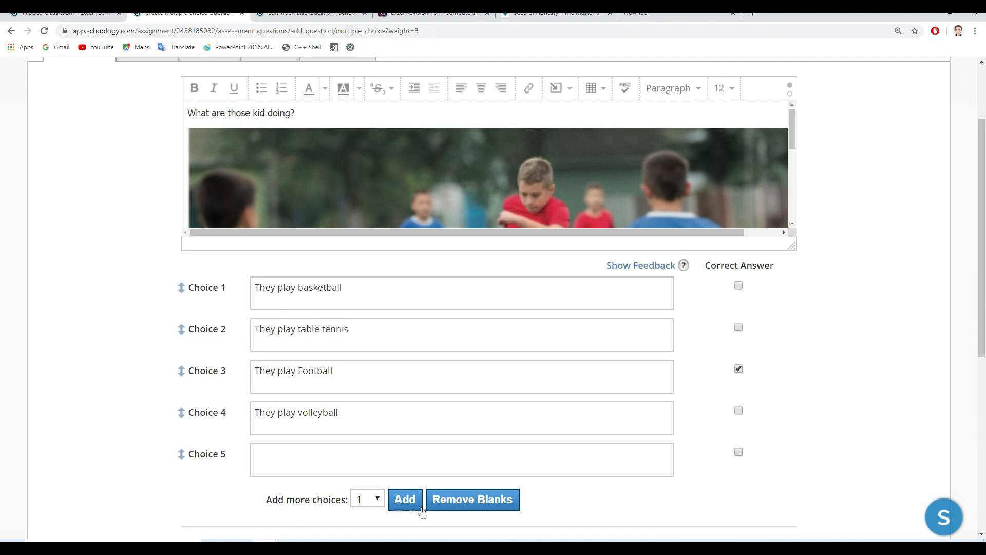
pyautogui.click(470, 501)
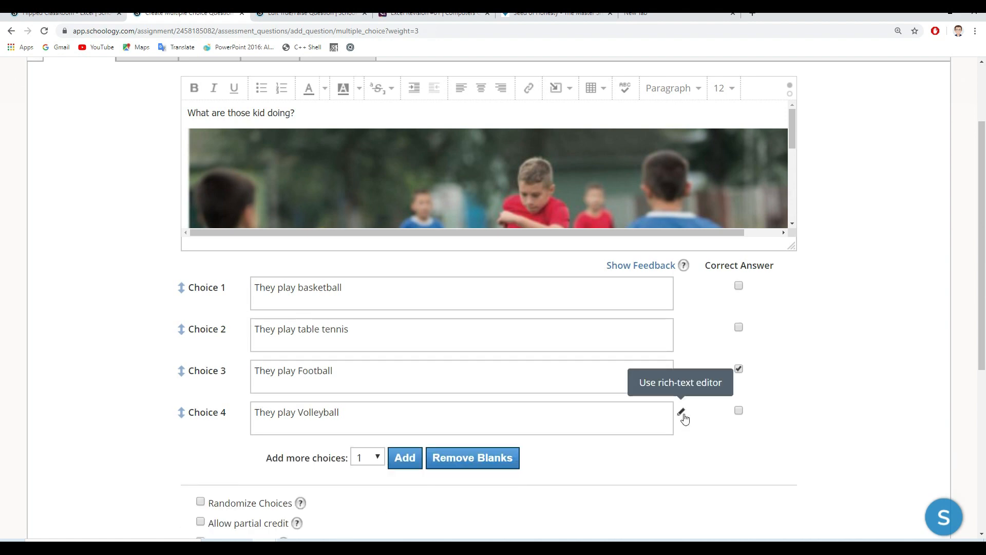
# - Make the word "Volleyball" in choice 4 red and bold with the rich-text editor and save the change
pyautogui.click(682, 413)
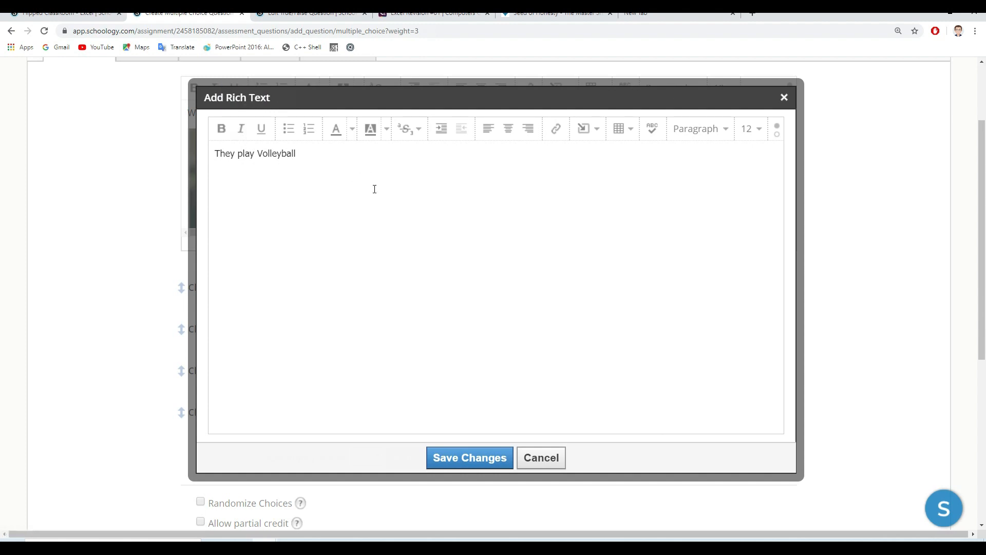
pyautogui.click(583, 131)
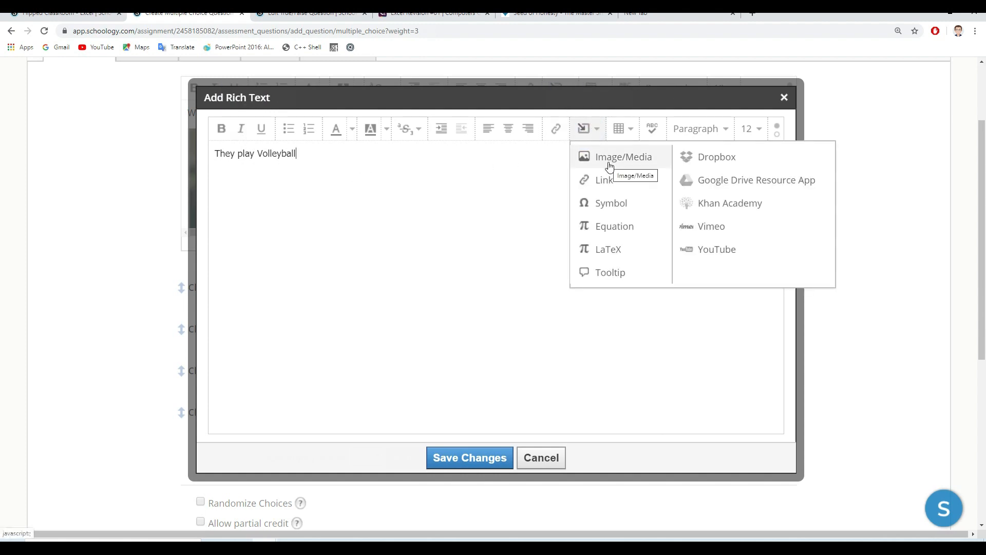
pyautogui.click(556, 301)
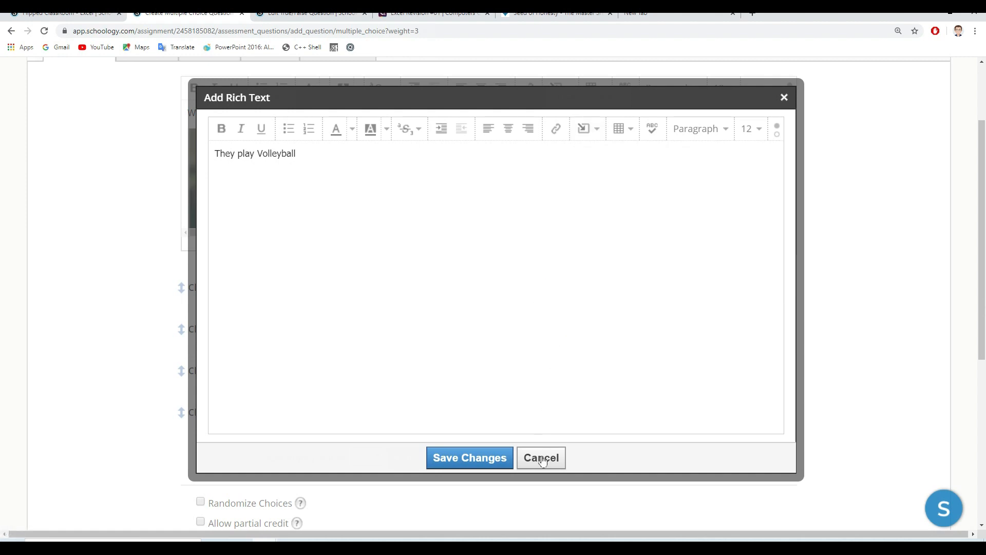
pyautogui.doubleClick(267, 153)
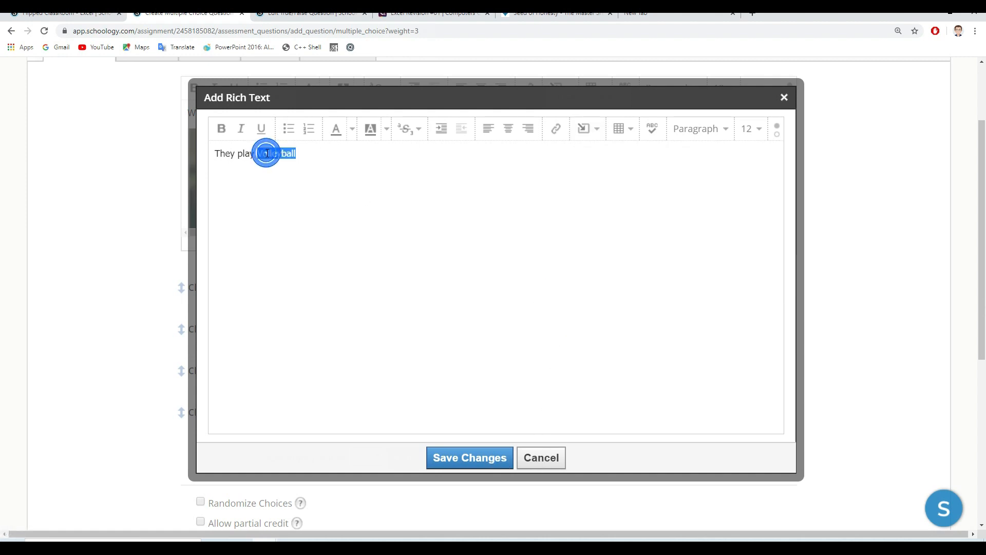
pyautogui.click(336, 130)
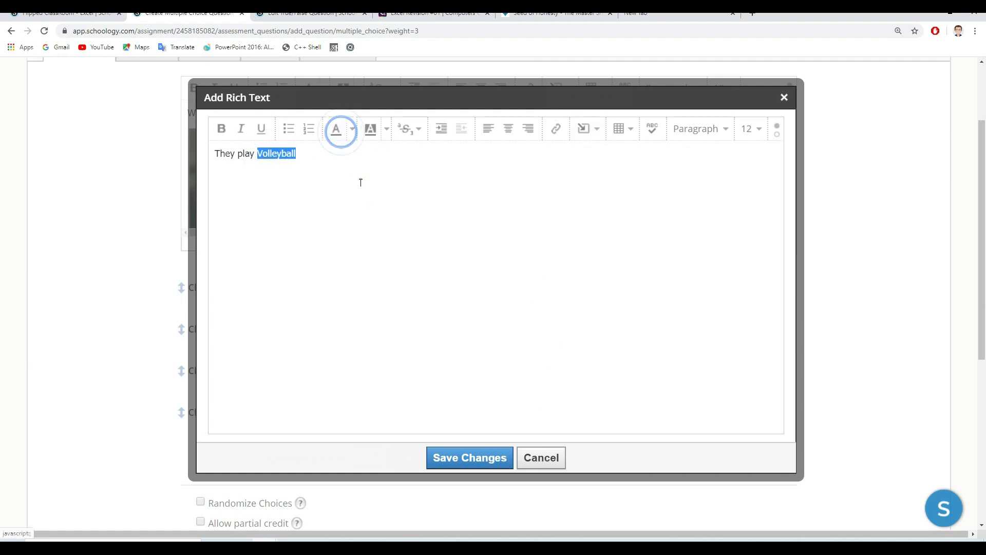
pyautogui.click(353, 129)
pyautogui.click(340, 195)
pyautogui.click(301, 165)
pyautogui.doubleClick(266, 154)
pyautogui.click(221, 129)
pyautogui.click(372, 191)
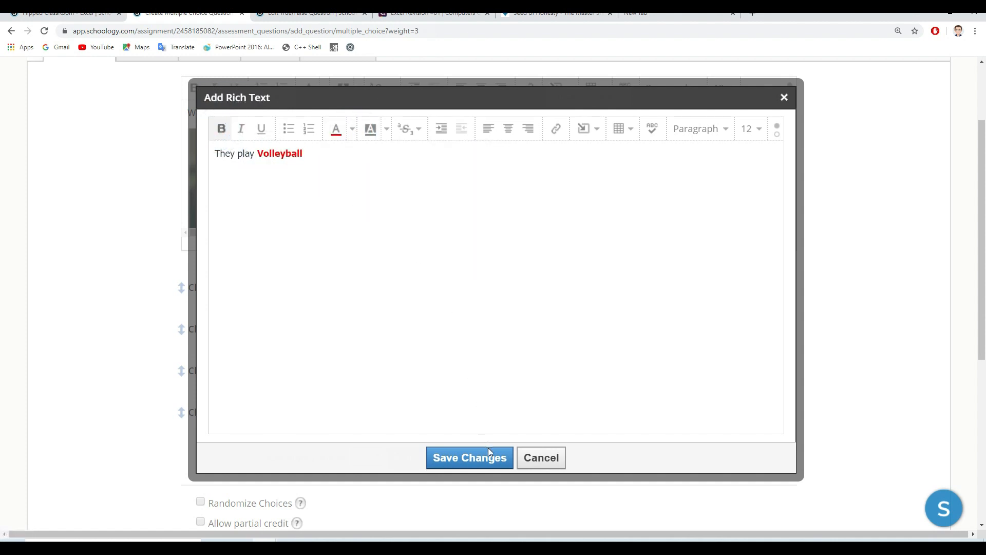
pyautogui.click(487, 456)
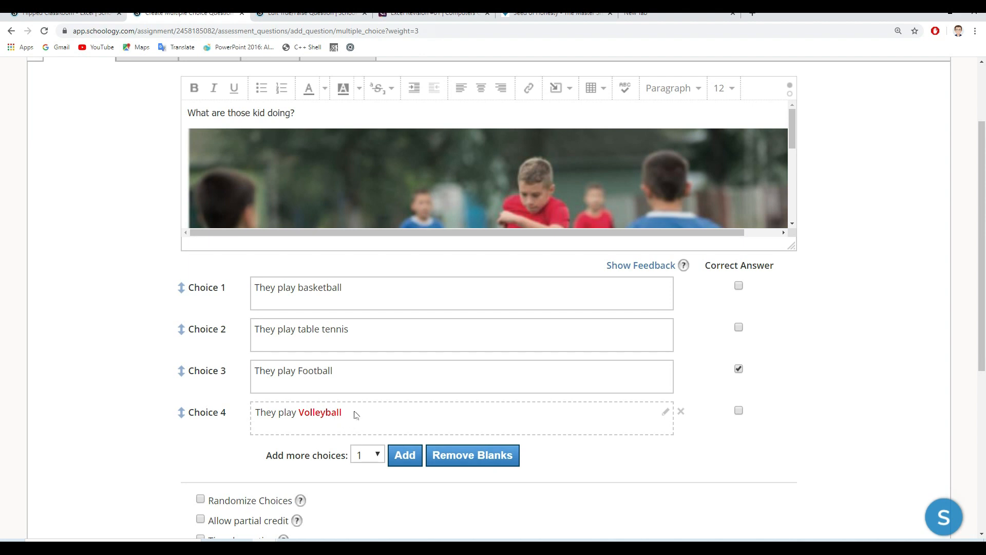
# - Randomize the choices of the multiple choice question and set a time limit of 1 minute
pyautogui.scroll(-2, 366, 423)
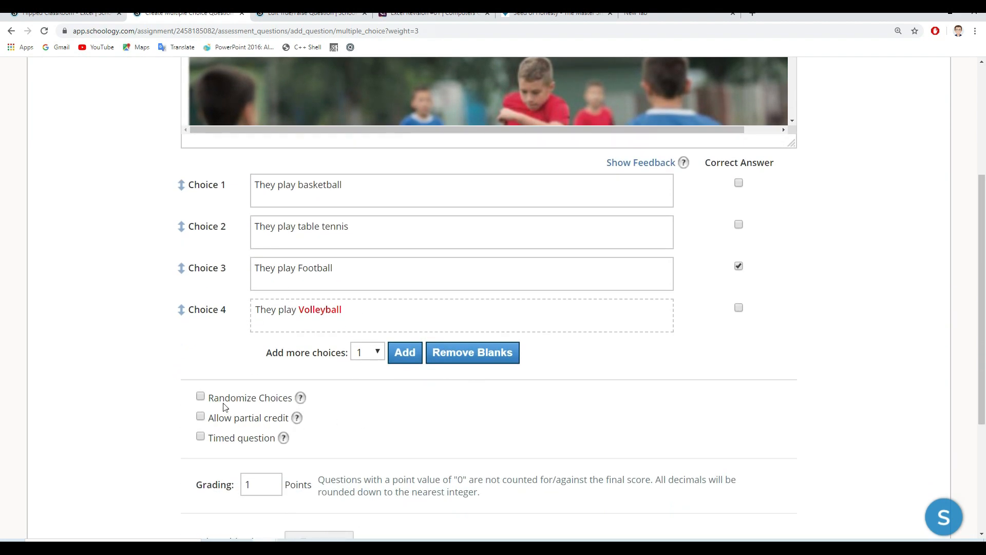
pyautogui.click(216, 399)
pyautogui.scroll(-1, 220, 407)
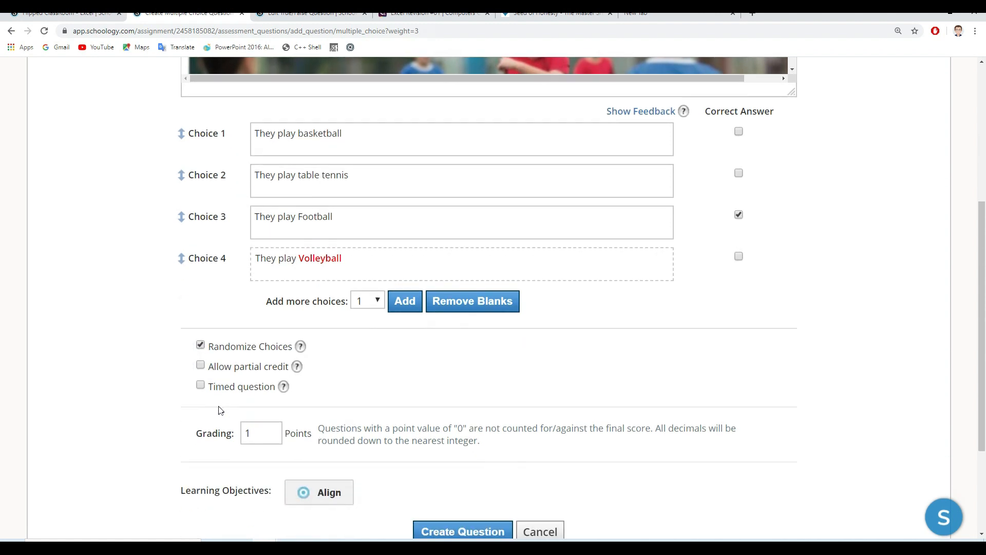
pyautogui.click(201, 385)
pyautogui.click(340, 411)
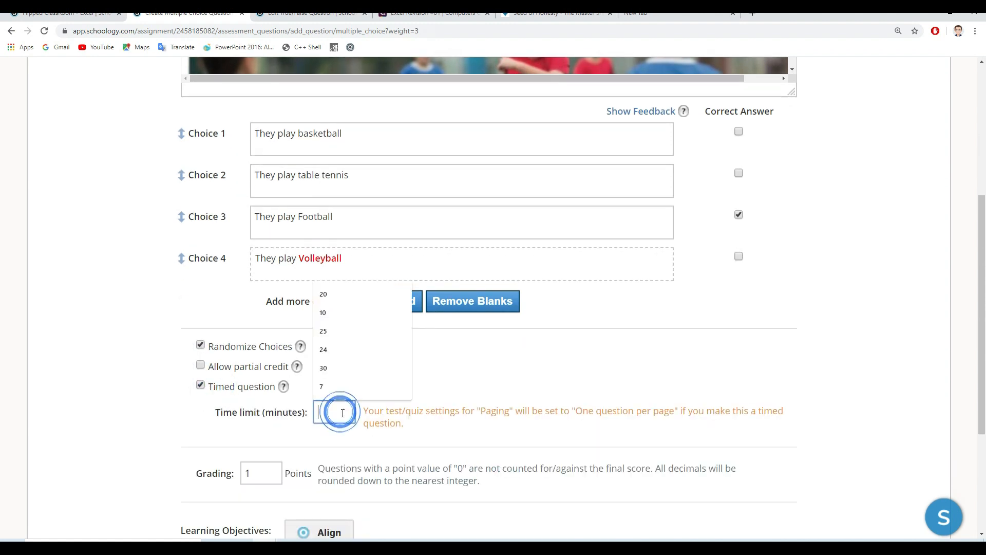
pyautogui.write('1')
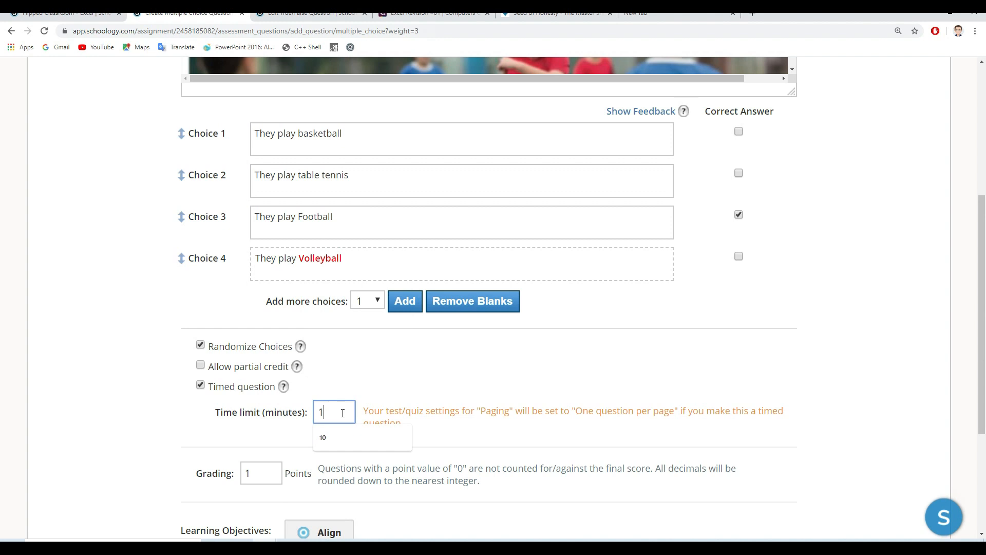
pyautogui.click(170, 430)
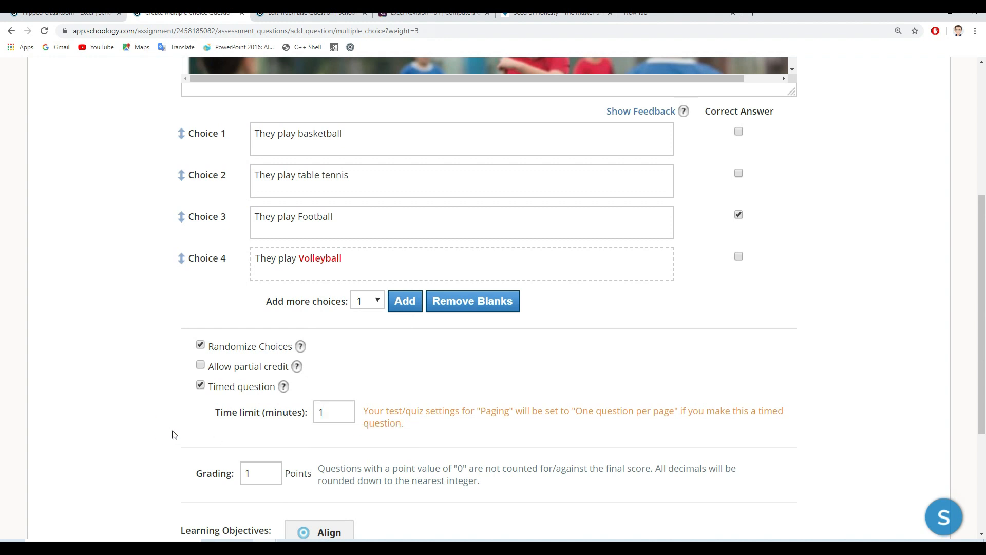
# - Set the multiple choice question's grading to 10 points and create the question
pyautogui.scroll(-1, 225, 432)
pyautogui.click(259, 420)
pyautogui.write('0')
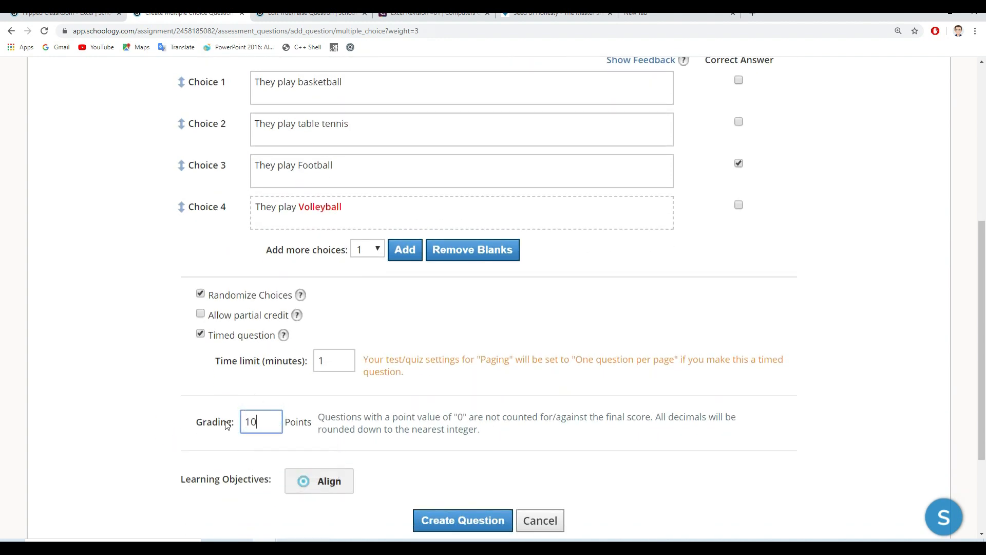
pyautogui.scroll(-2, 213, 438)
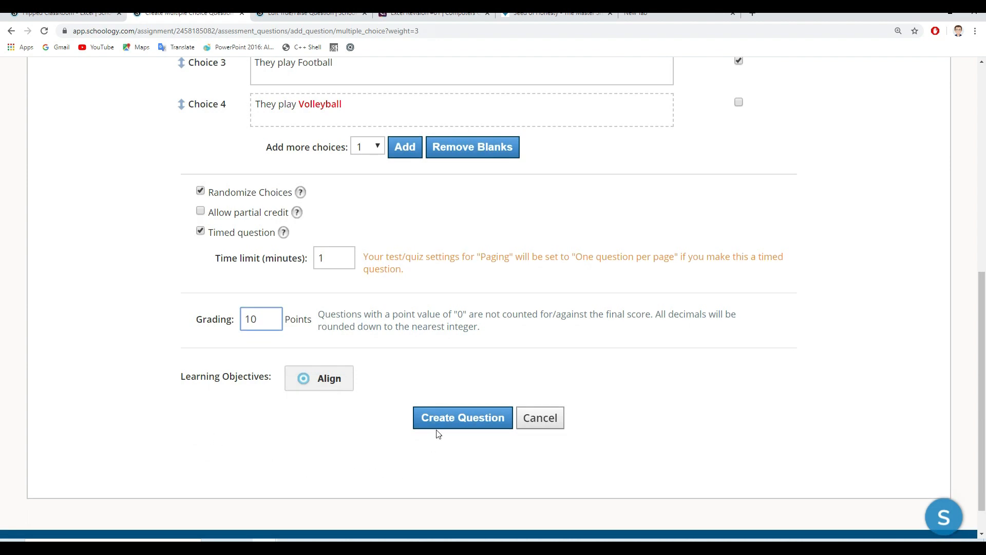
pyautogui.click(468, 421)
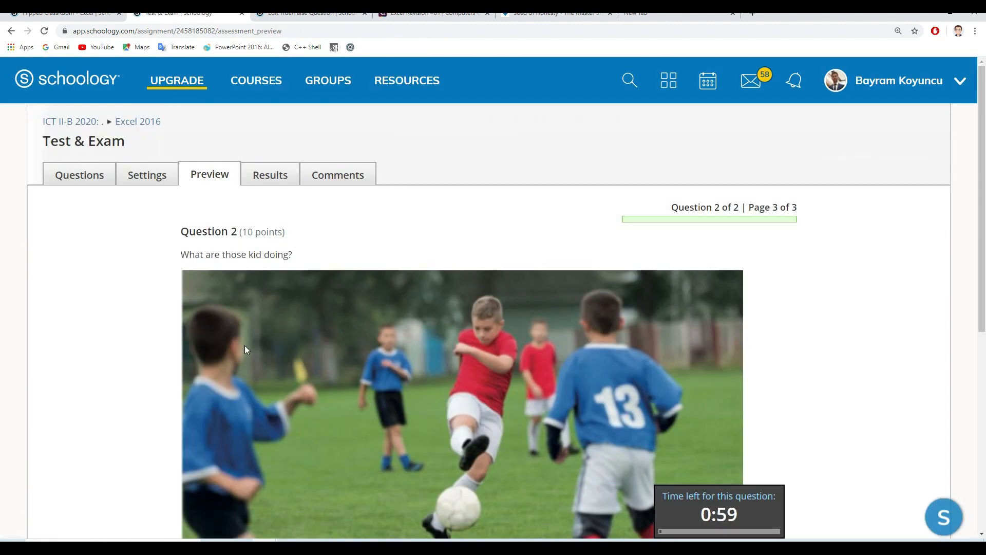
# - Preview the multiple choice question in the test and answer it with "They play Football"
pyautogui.scroll(-2, 244, 345)
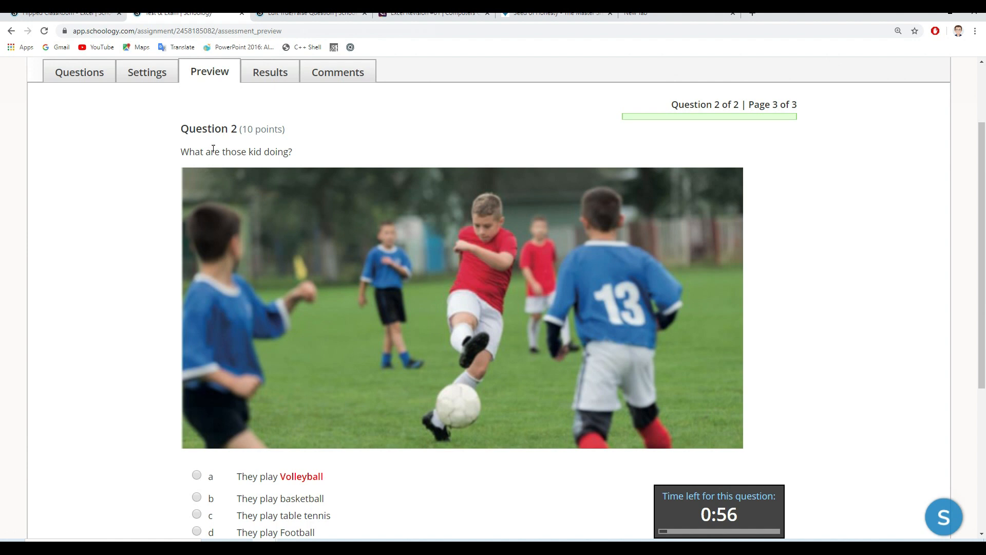
pyautogui.scroll(-5, 292, 255)
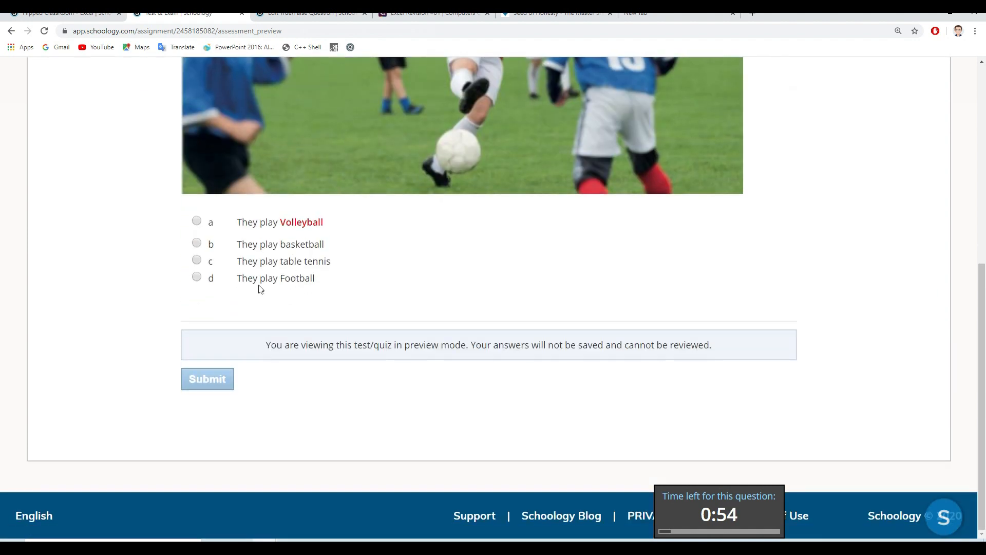
pyautogui.click(195, 278)
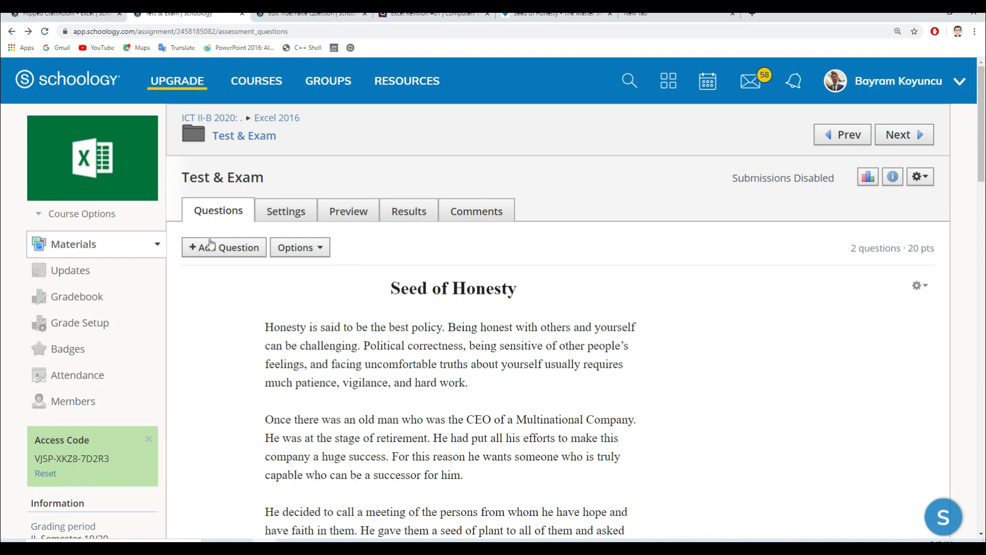
# - Add an Ordering question asking "Can you make the correct order considering the text of "Seed of Honesty" ?" and enter the first four story events as items
pyautogui.click(210, 244)
pyautogui.click(243, 314)
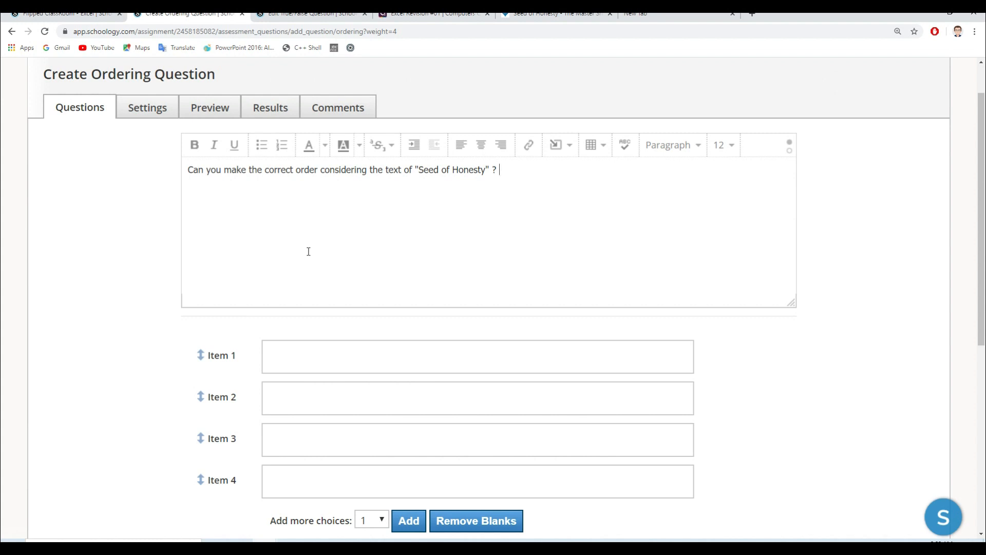
pyautogui.click(341, 357)
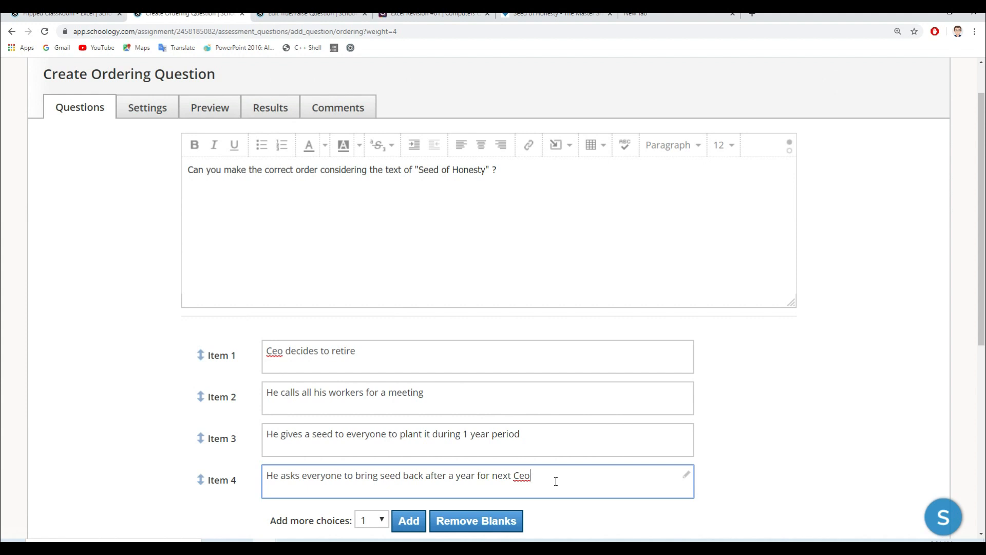
# - Add two more items, "Everyone brings beautiful flowers except one person with empty pot" and "Ceo chooses the one with empty pot as next Ceo"
pyautogui.scroll(-1, 358, 521)
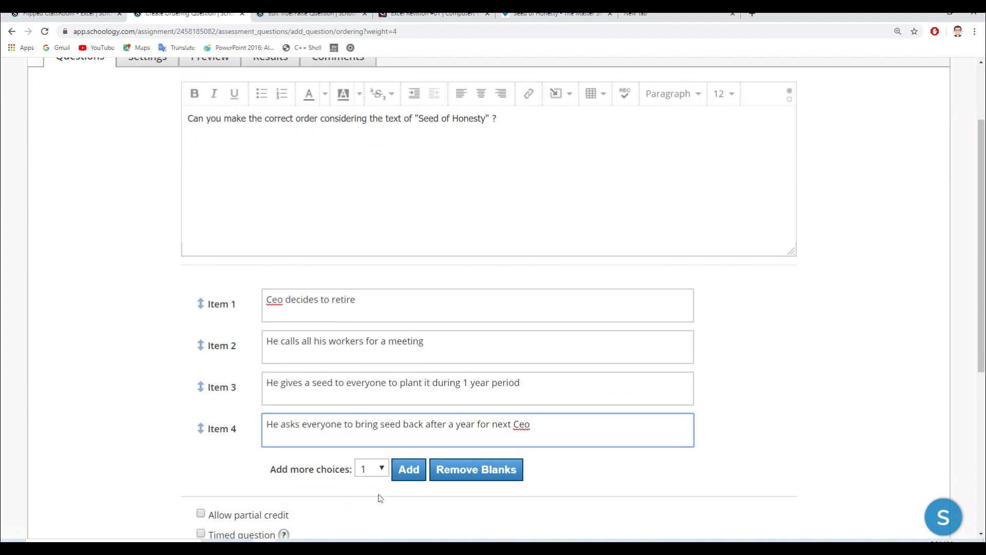
pyautogui.click(373, 468)
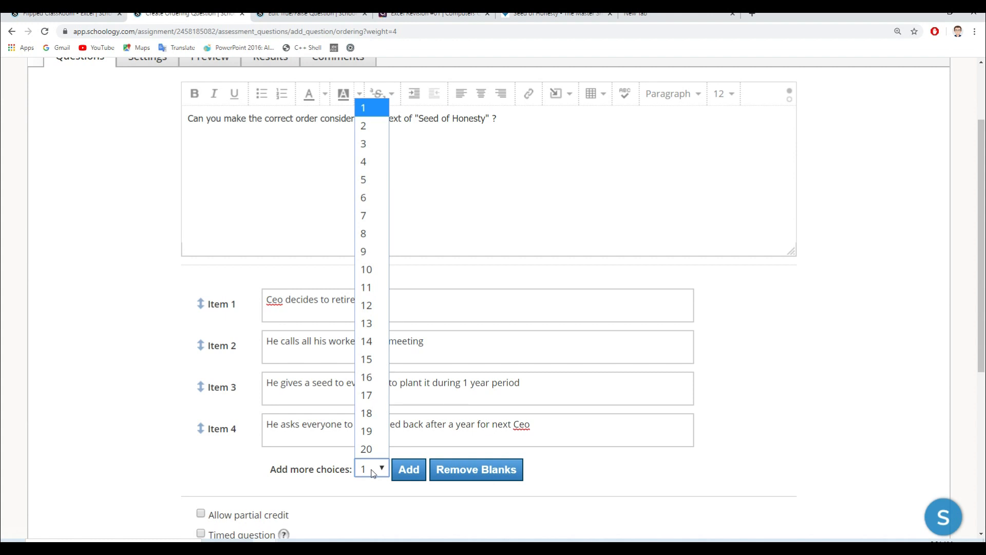
pyautogui.click(369, 121)
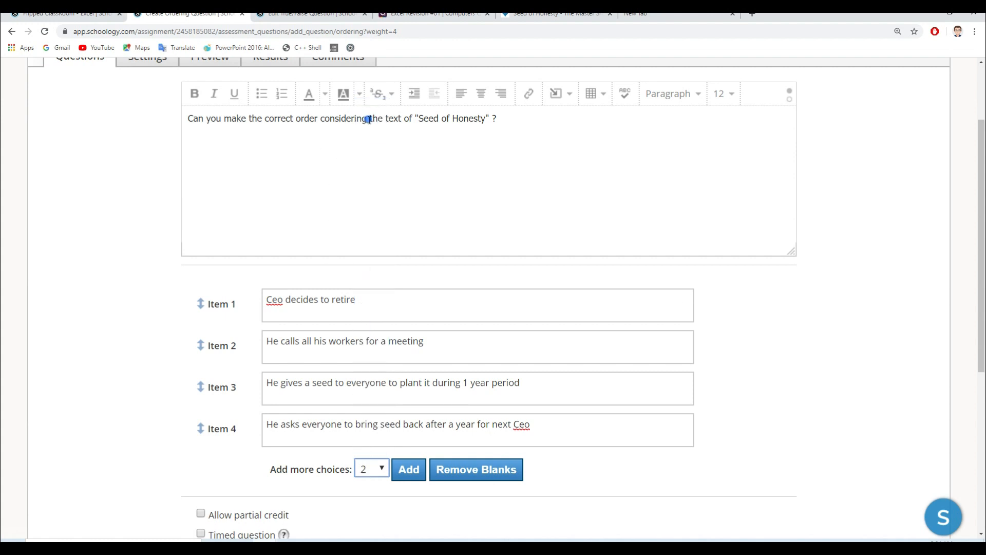
pyautogui.click(412, 465)
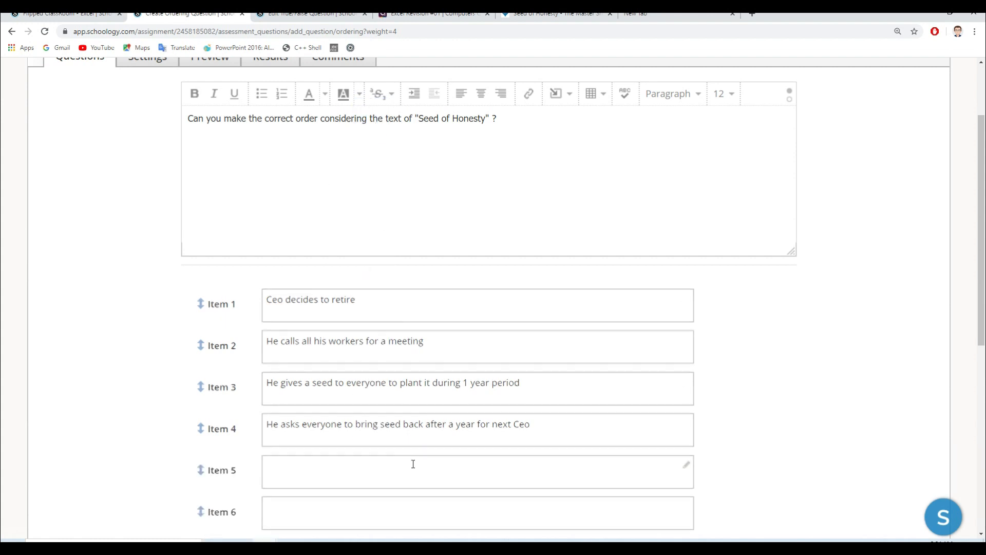
pyautogui.scroll(-1, 406, 459)
pyautogui.click(384, 421)
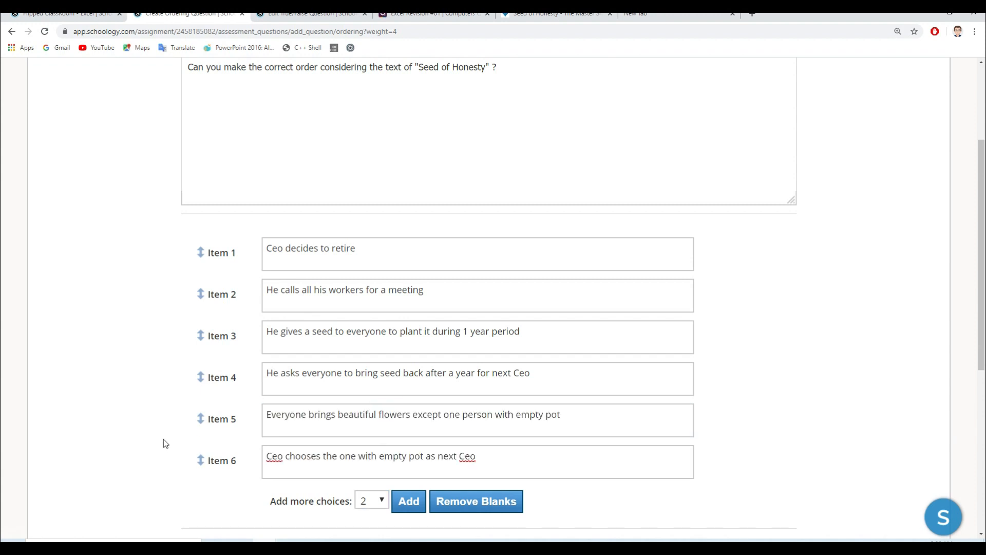
# - Make the ordering question a timed question with a time limit of 1 minute
pyautogui.scroll(-3, 165, 444)
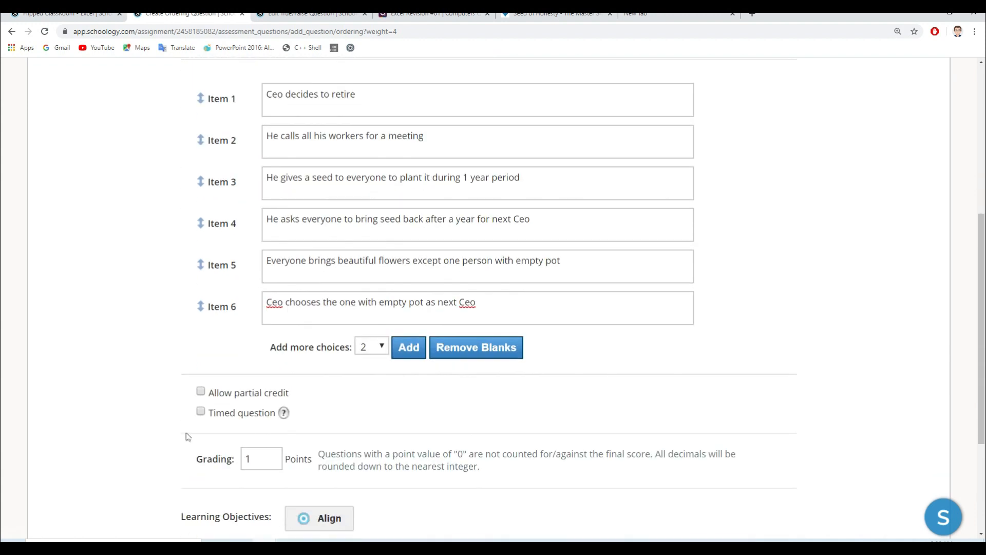
pyautogui.click(200, 412)
pyautogui.click(337, 436)
pyautogui.write('1')
pyautogui.click(167, 460)
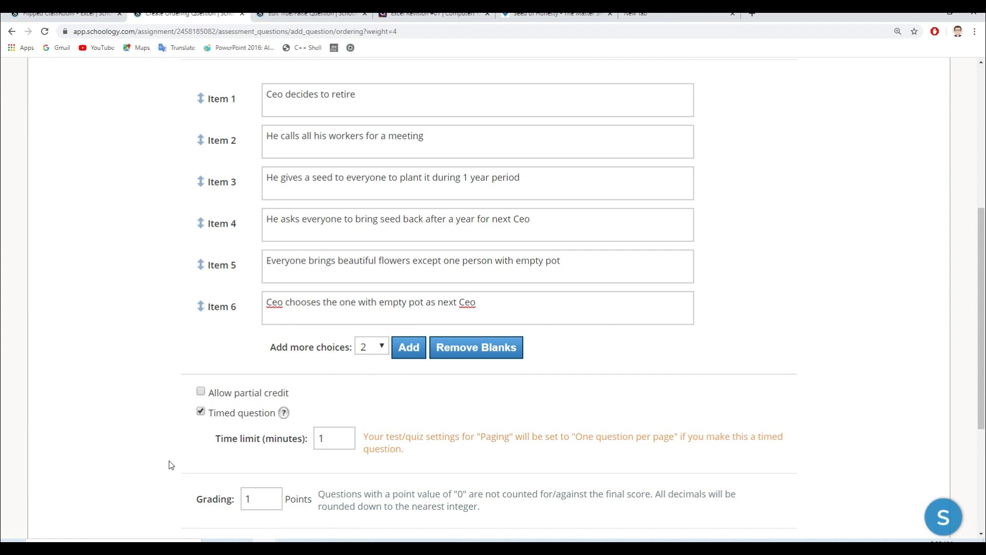
# - Set the ordering question's grading to 15 points and create the question
pyautogui.scroll(-1, 171, 465)
pyautogui.click(258, 449)
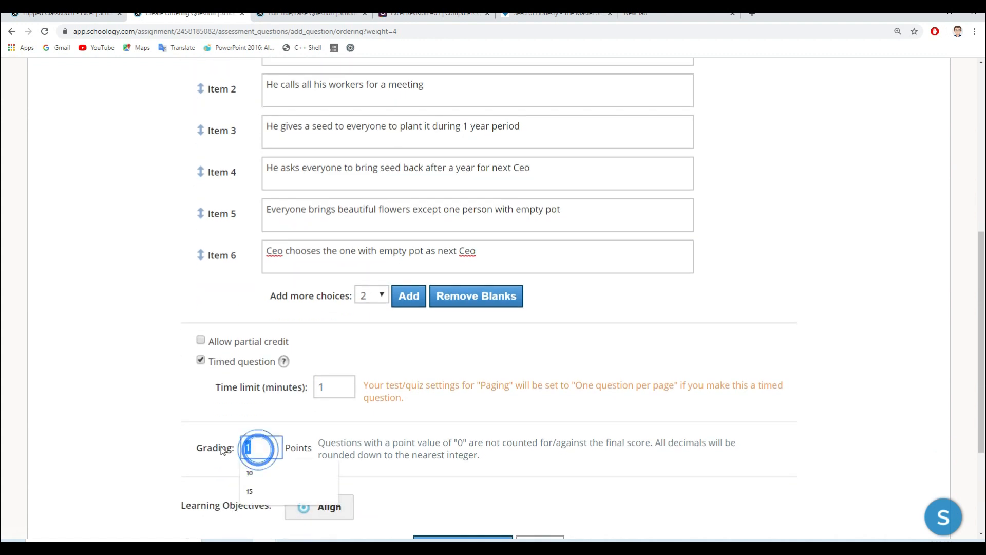
pyautogui.write('5')
pyautogui.click(190, 444)
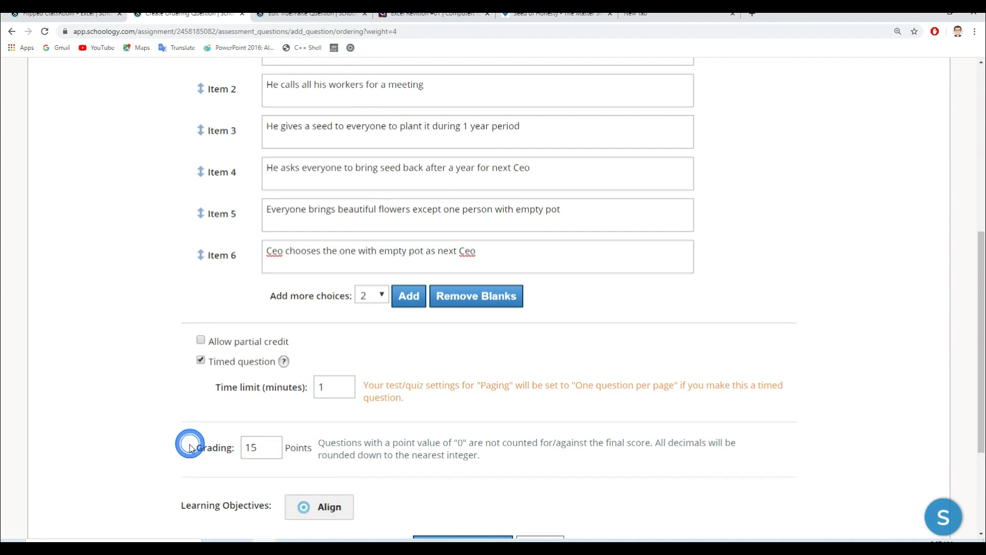
pyautogui.scroll(-3, 190, 450)
pyautogui.click(453, 395)
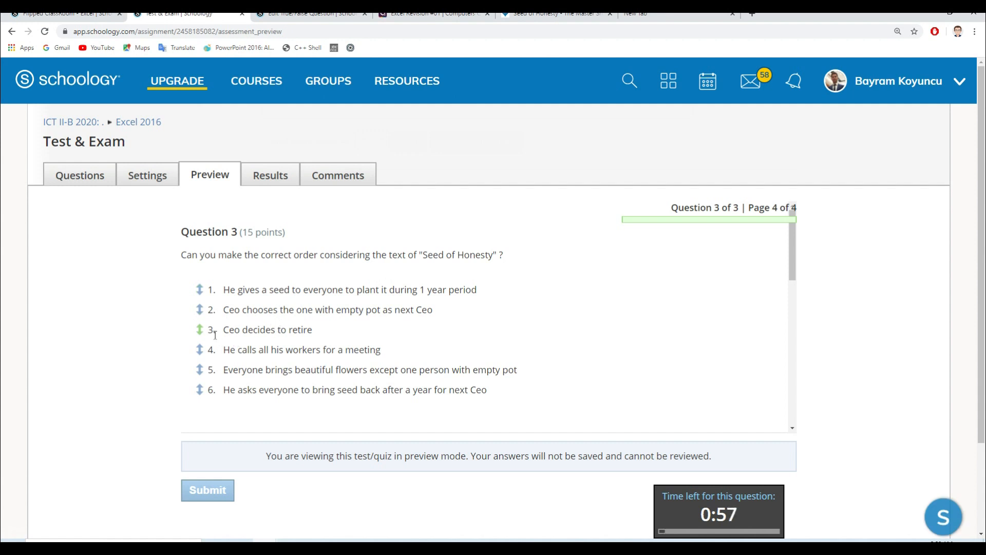
# - Try out the ordering question in the test preview by rearranging its items
pyautogui.moveTo(200, 335)
pyautogui.mouseDown()
pyautogui.moveTo(196, 288)
pyautogui.moveTo(202, 335)
pyautogui.mouseUp()
pyautogui.moveTo(201, 371); pyautogui.dragTo(202, 336)
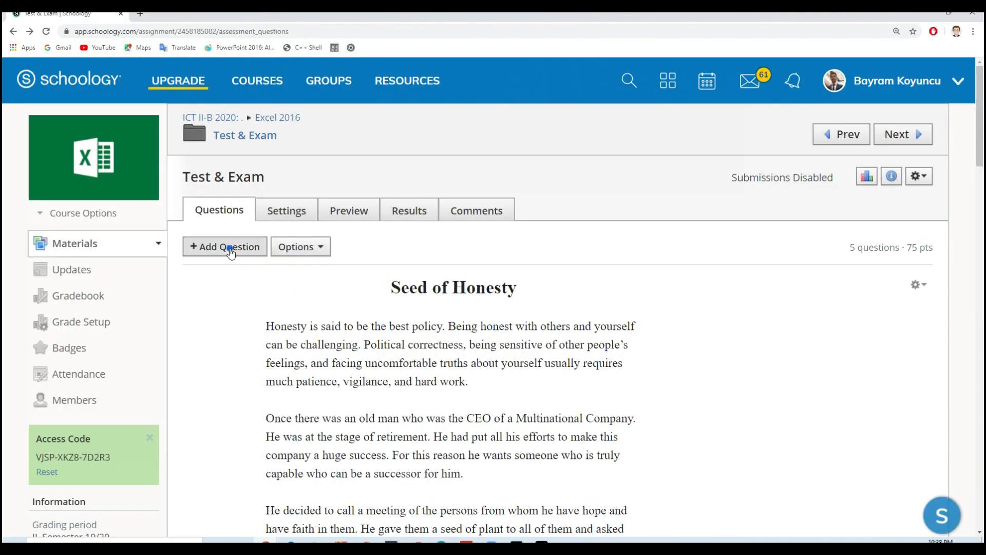
# - Add a Short-Answer/Essay question asking "What is the most important thing for Ceo that looking for on new Ceo ?"
pyautogui.click(229, 248)
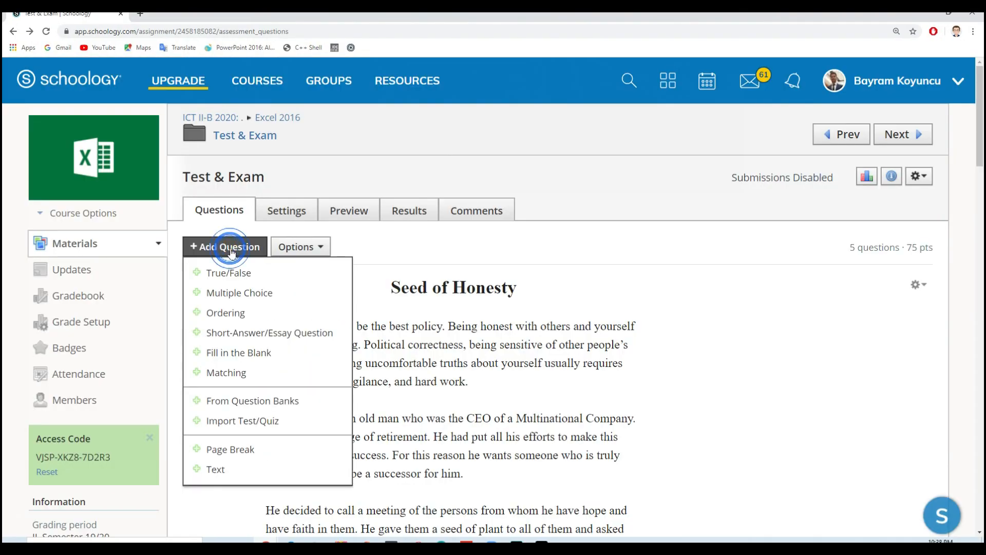
pyautogui.click(307, 333)
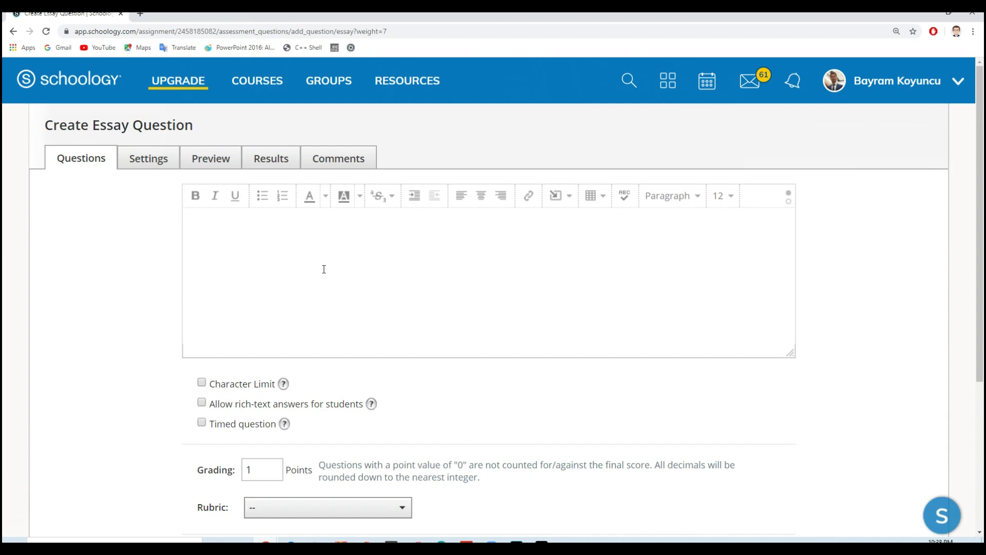
pyautogui.write('What is the most important thing for Ceo that looking for on new Ceo ?')
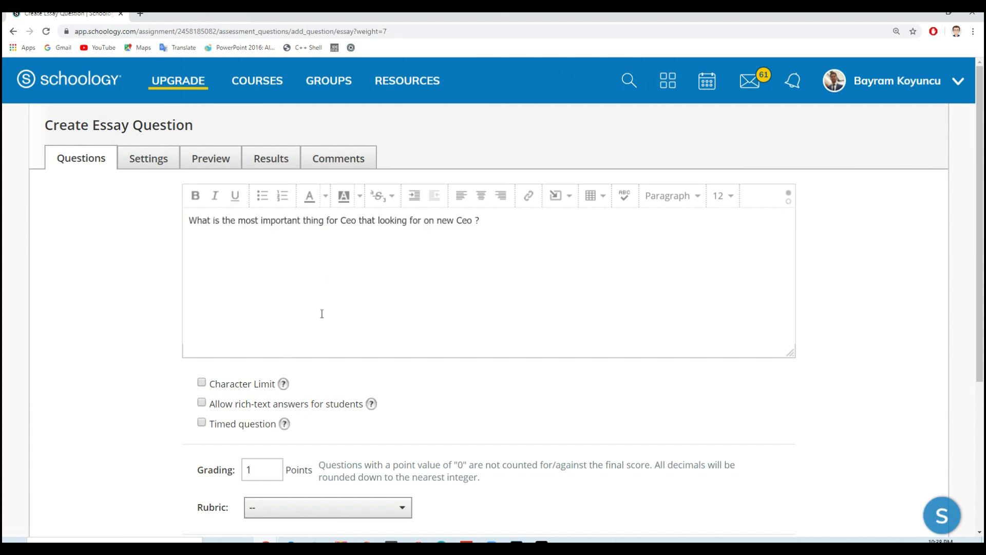
# - Set a character limit of 200 for the essay answer and allow rich-text answers for students
pyautogui.click(202, 383)
pyautogui.moveTo(248, 410); pyautogui.dragTo(212, 412)
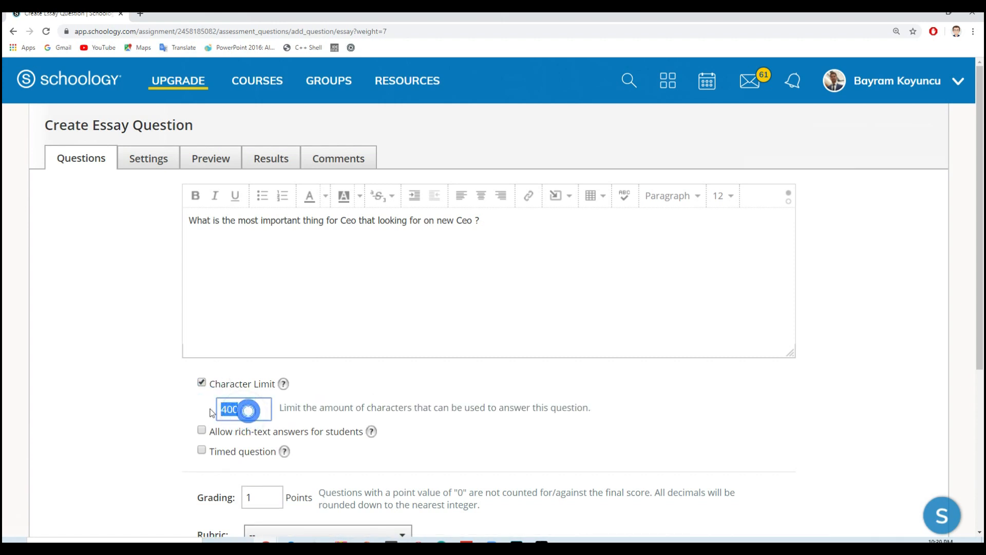
pyautogui.write('200')
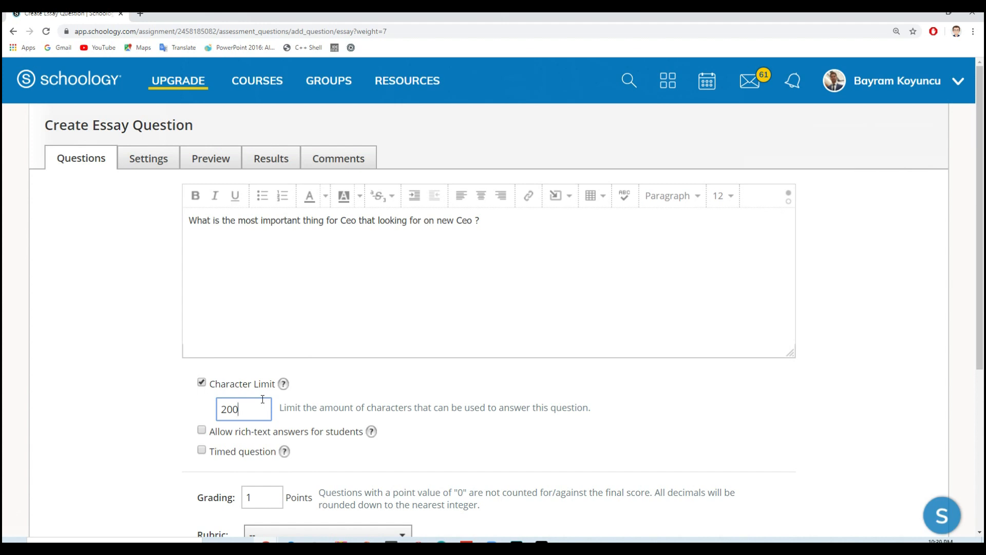
pyautogui.click(177, 428)
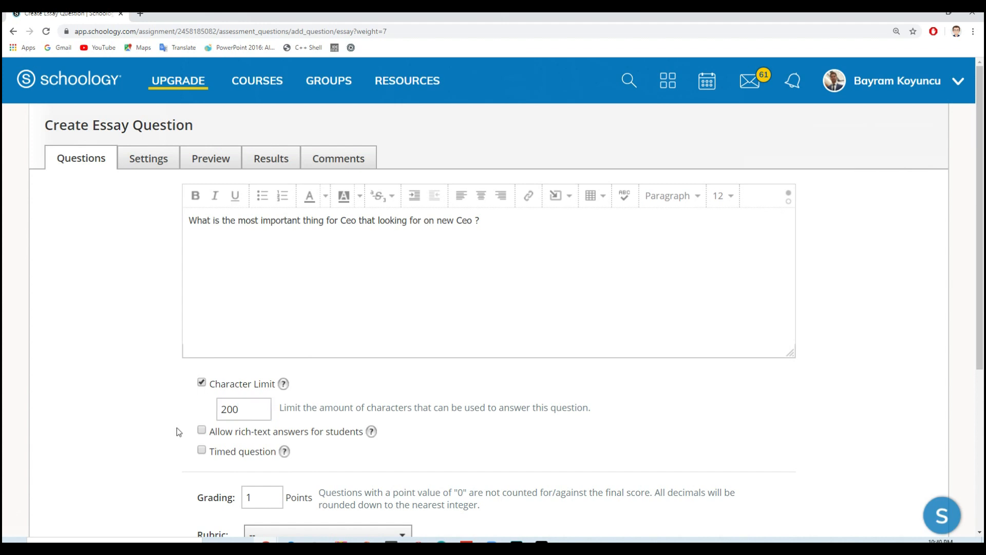
pyautogui.click(203, 431)
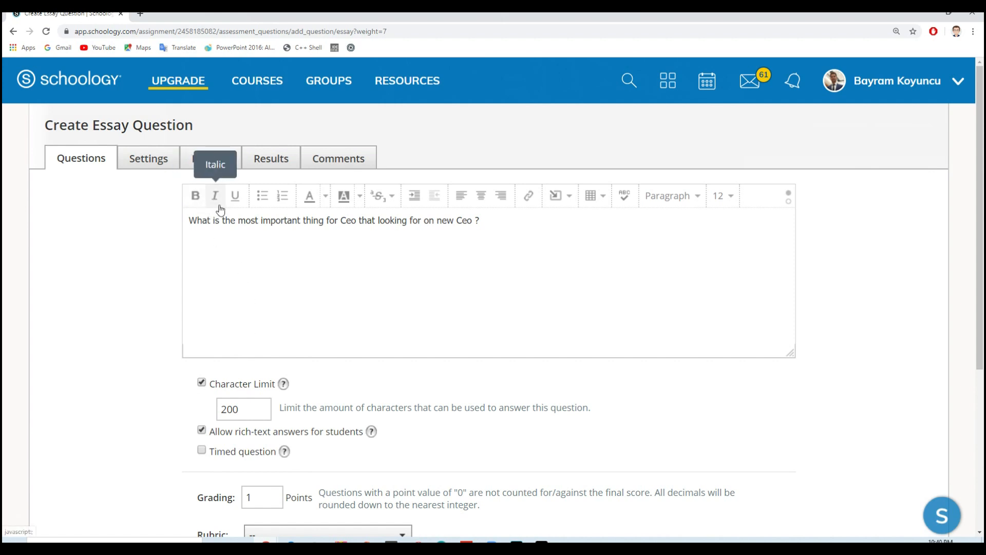
pyautogui.click(572, 199)
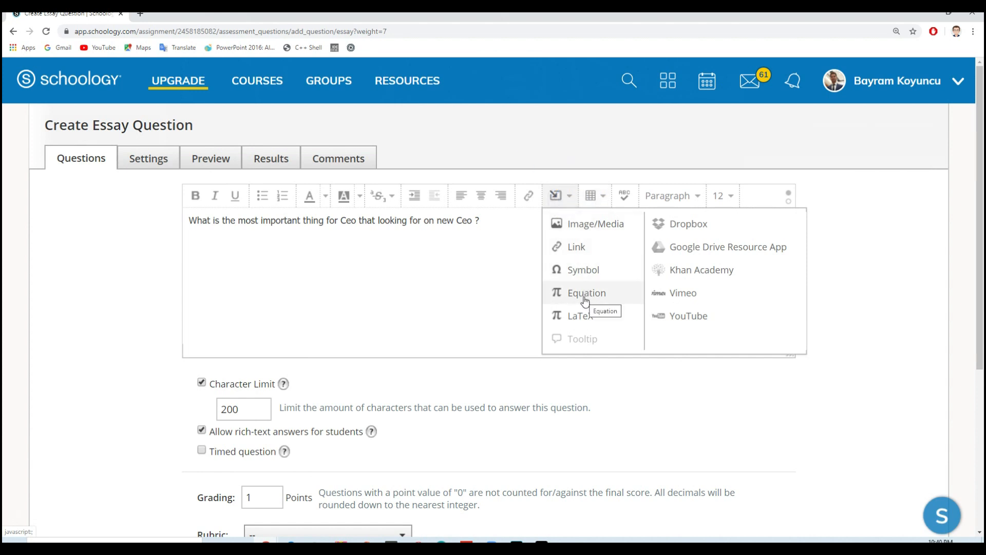
pyautogui.click(498, 305)
pyautogui.click(555, 195)
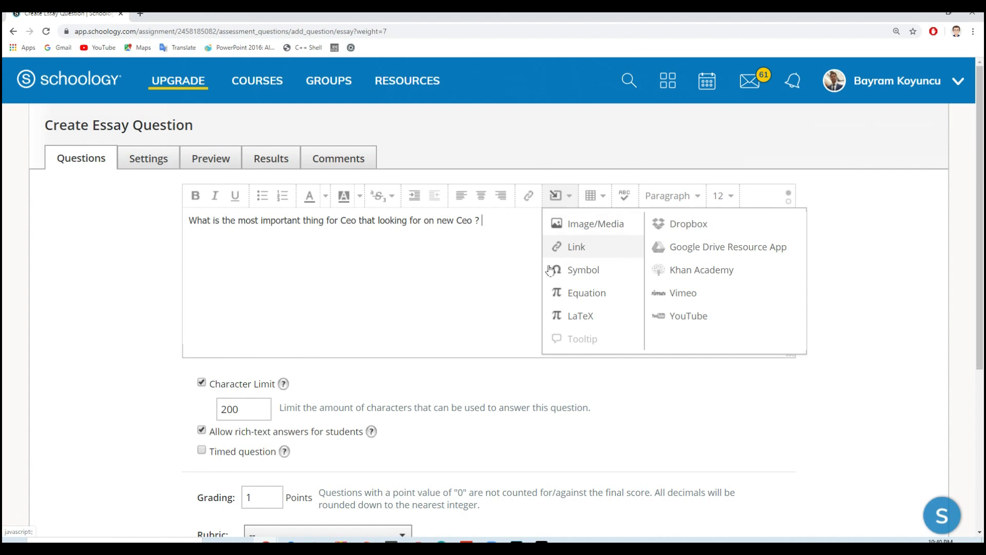
pyautogui.click(504, 293)
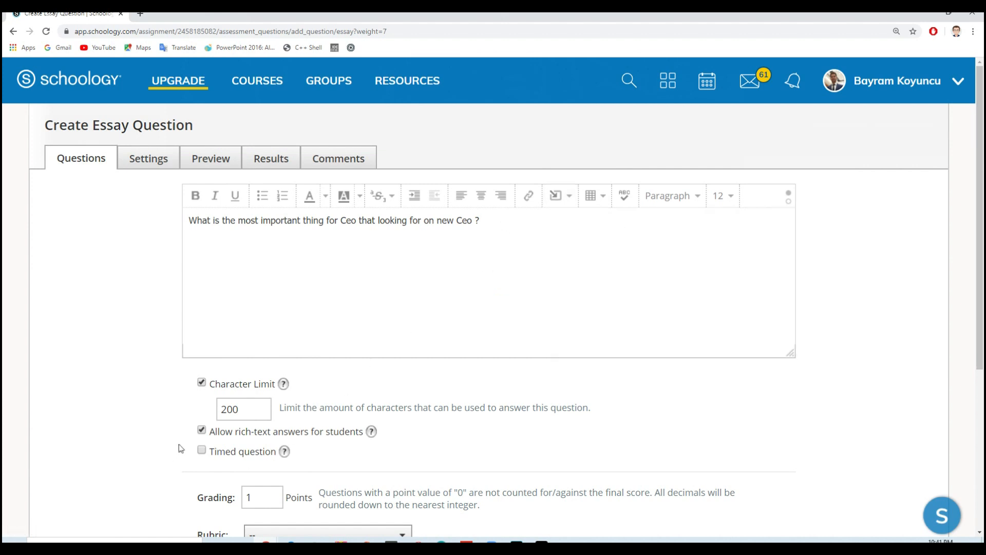
# - Make the essay question a timed question with a time limit of 5 minutes
pyautogui.click(201, 450)
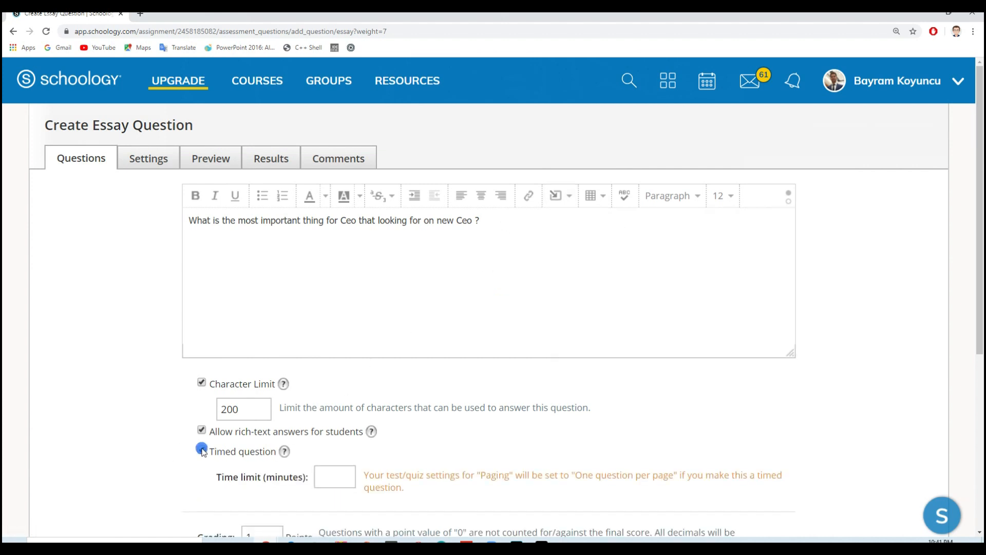
pyautogui.click(334, 477)
pyautogui.write('3')
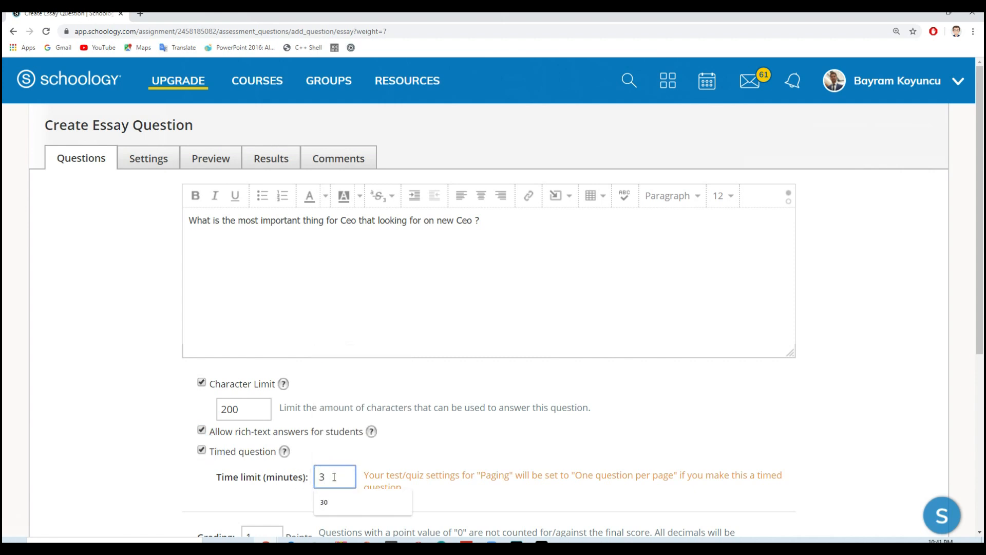
pyautogui.doubleClick(321, 476)
pyautogui.write('5')
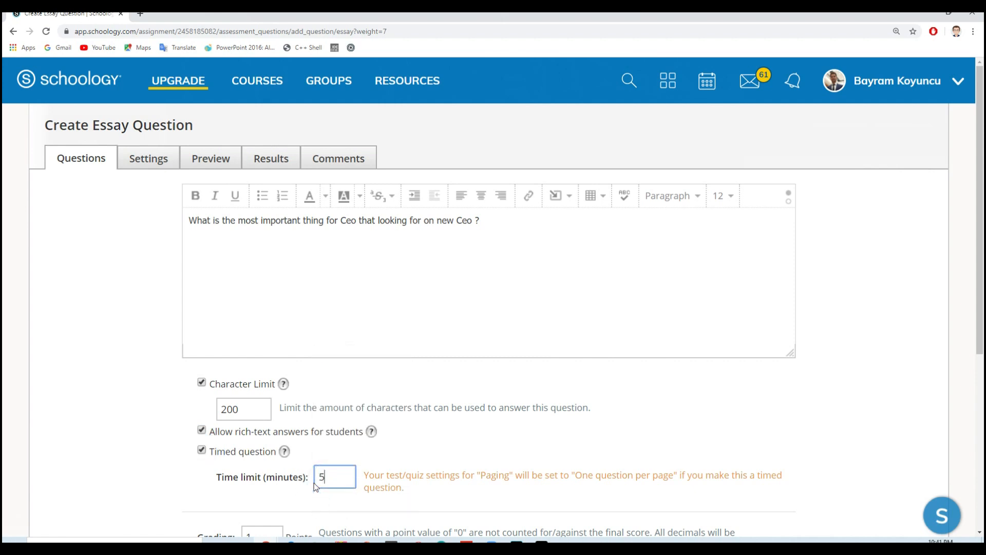
pyautogui.click(176, 491)
# - Set the essay question's grading to 20 points
pyautogui.scroll(-1, 182, 490)
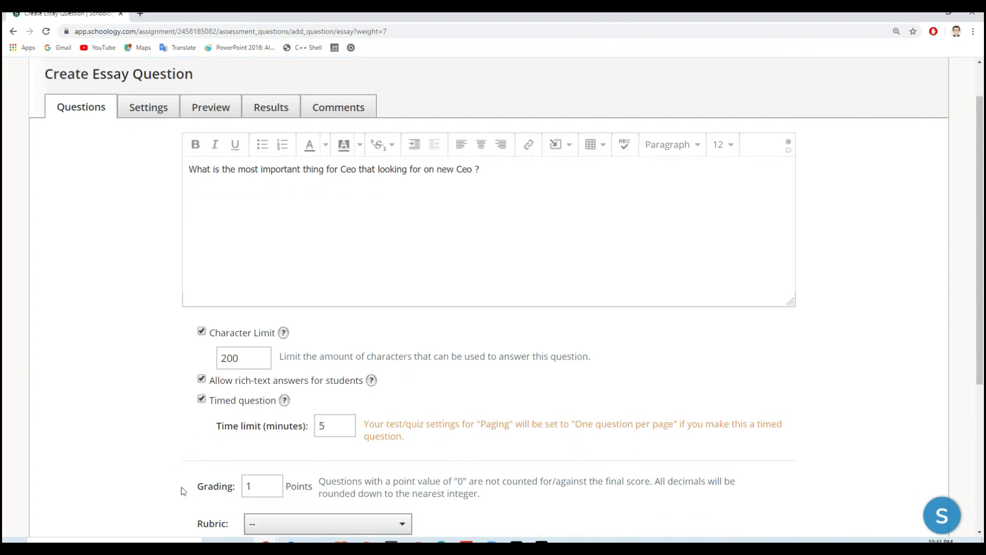
pyautogui.doubleClick(257, 486)
pyautogui.write('20')
pyautogui.click(174, 506)
# - Assign the English Essay rubric to the essay question and create the question
pyautogui.scroll(-2, 179, 511)
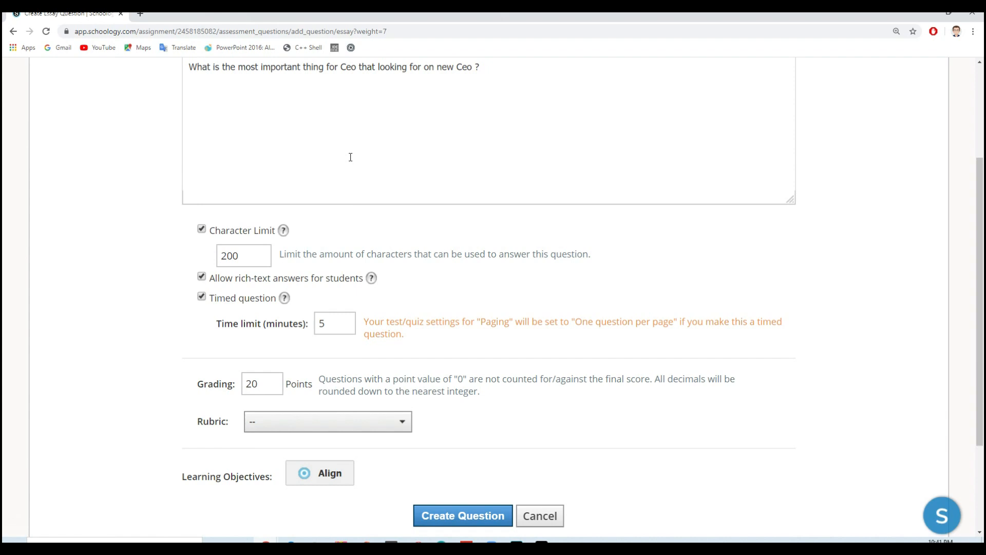
pyautogui.click(372, 422)
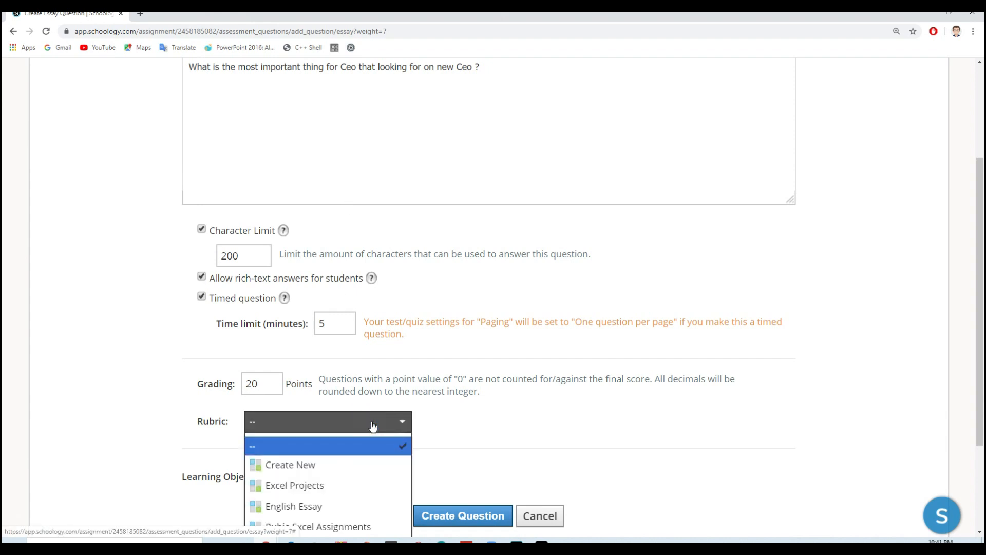
pyautogui.scroll(-1, 373, 429)
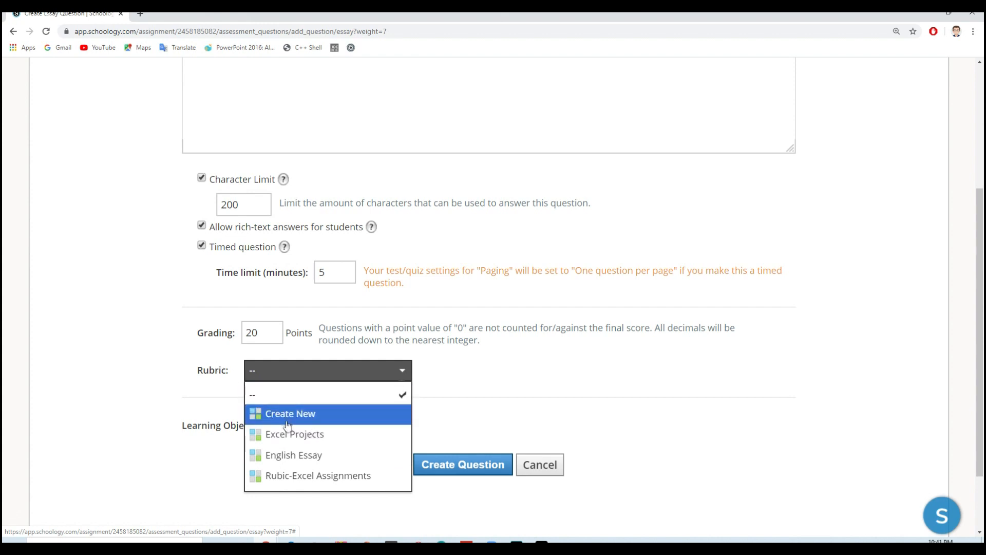
pyautogui.click(317, 455)
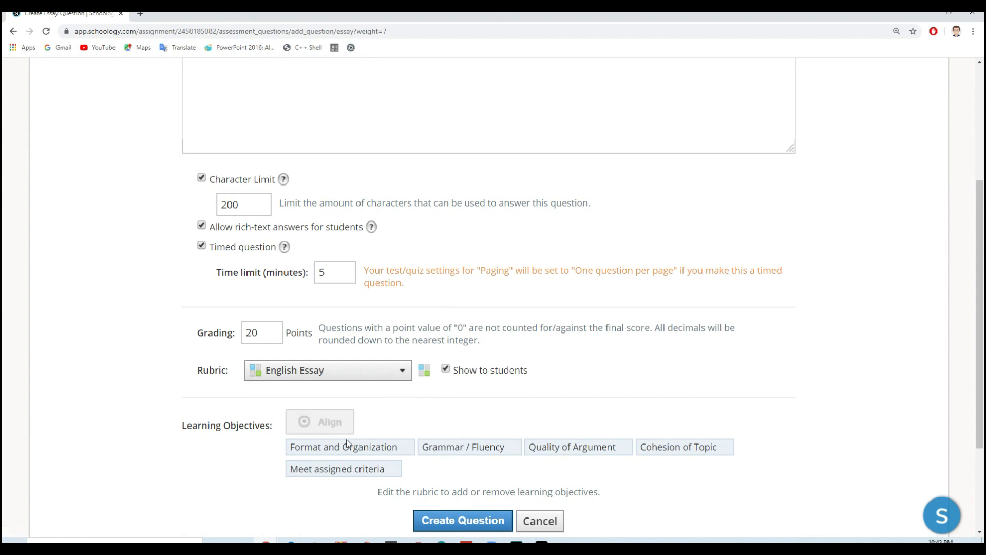
pyautogui.scroll(2, 488, 186)
pyautogui.scroll(-1, 464, 326)
pyautogui.scroll(-1, 464, 326)
pyautogui.click(491, 520)
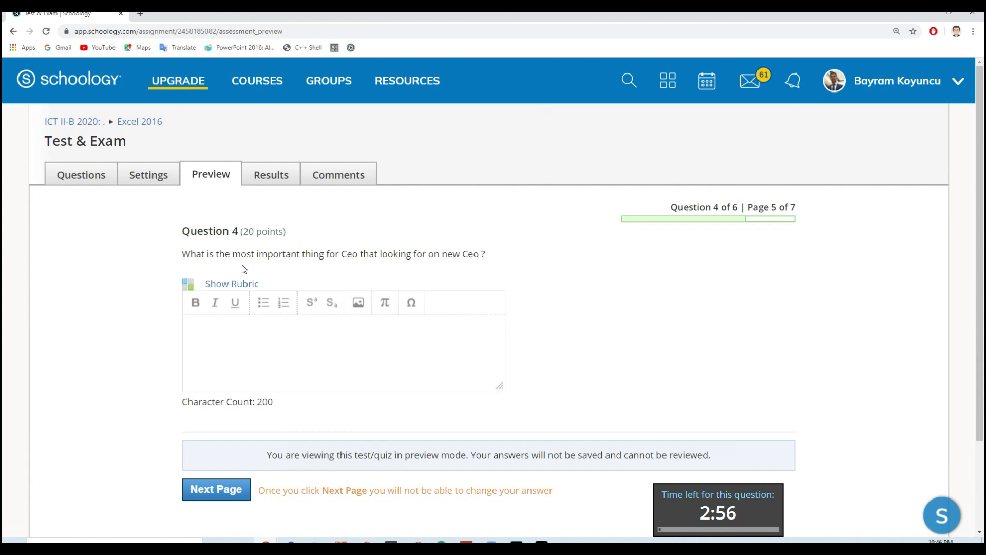
# - Answer question 4 in the preview with "The ceo .... .", view its rubric, and continue to the following page
pyautogui.click(246, 335)
pyautogui.write('The ceo .... .')
pyautogui.click(231, 283)
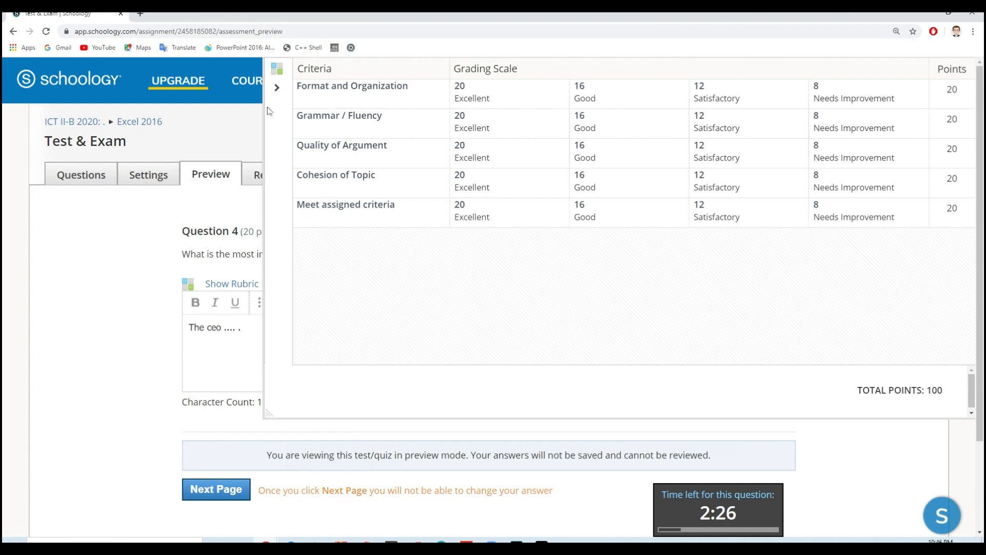
pyautogui.click(276, 87)
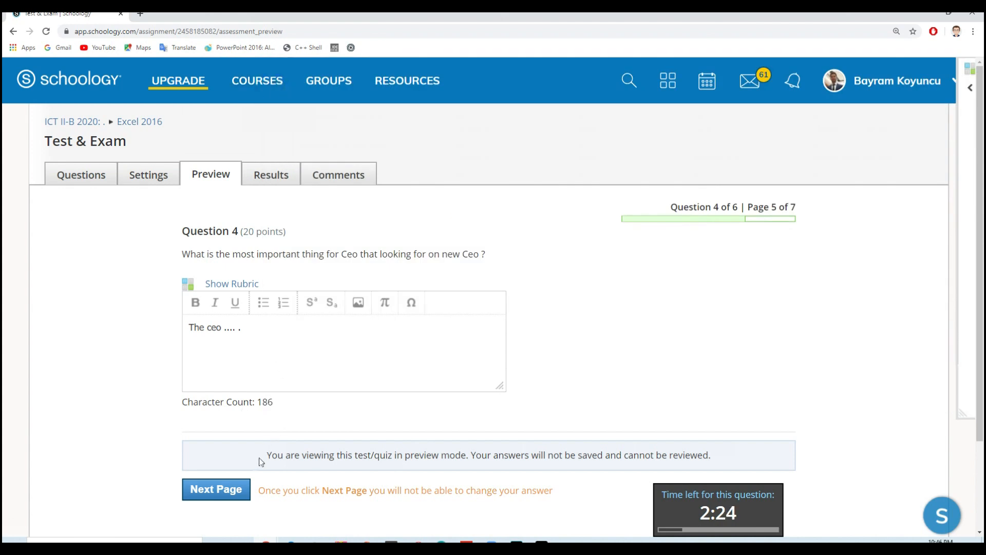
pyautogui.click(223, 489)
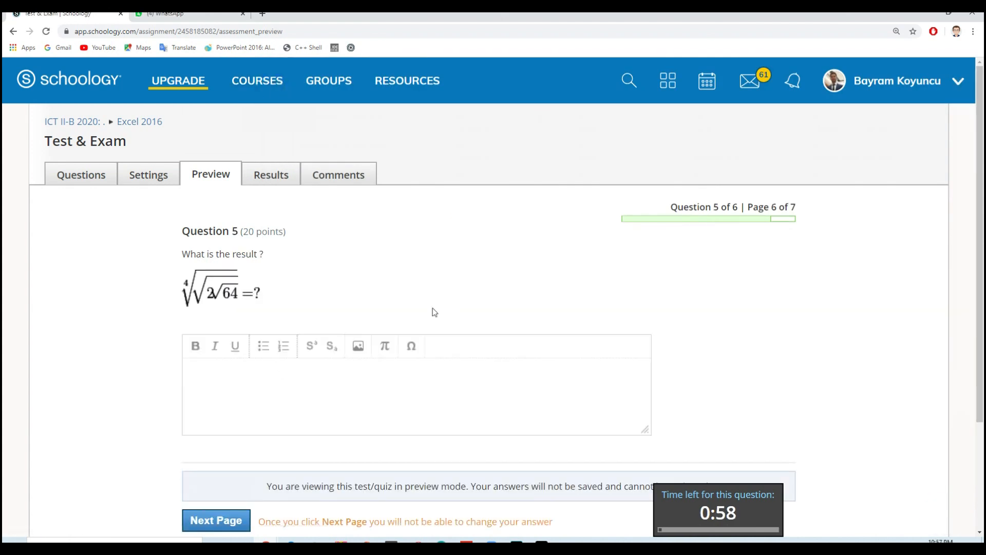
# - Insert a math formula as the answer to question 5: the fourth root of the root of 8.2, followed by "= ..."
pyautogui.click(386, 349)
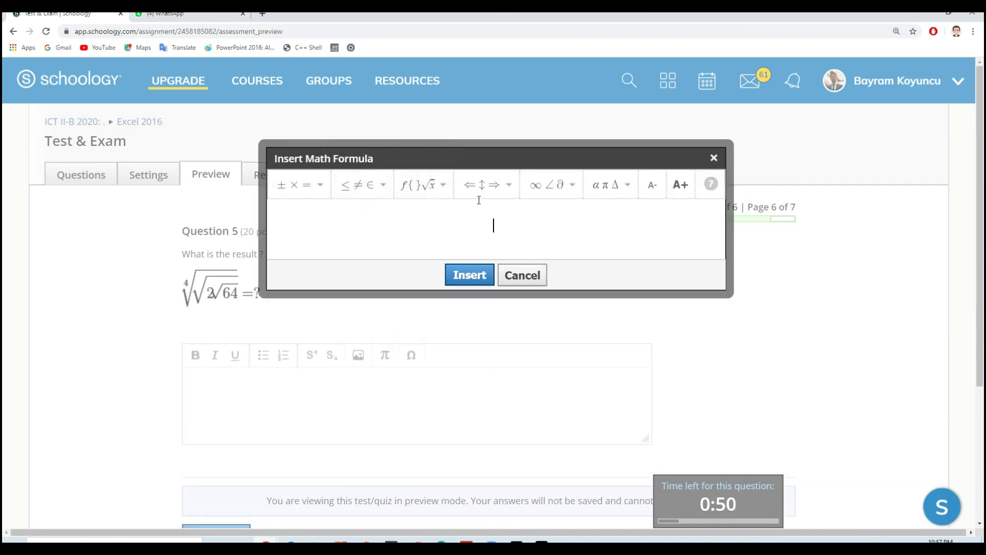
pyautogui.click(441, 187)
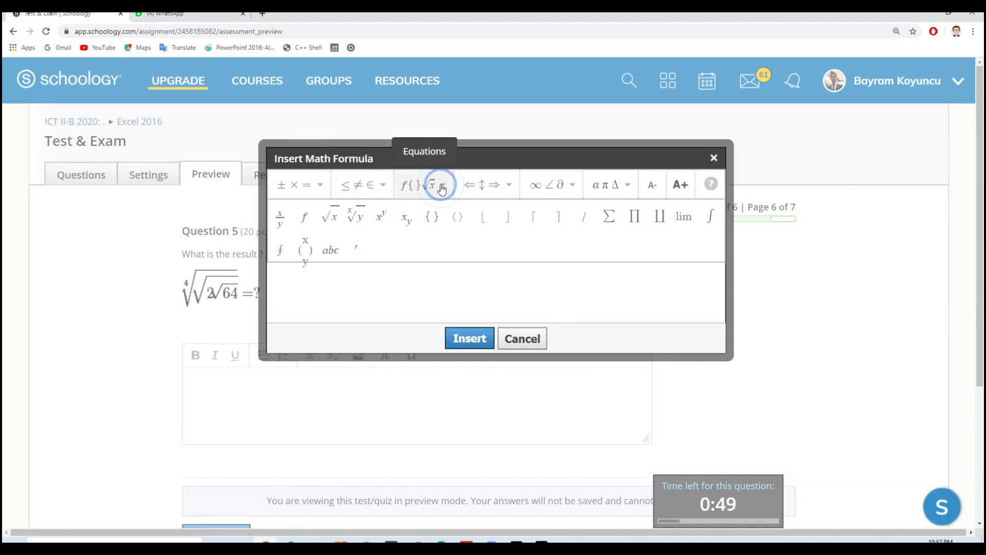
pyautogui.click(356, 215)
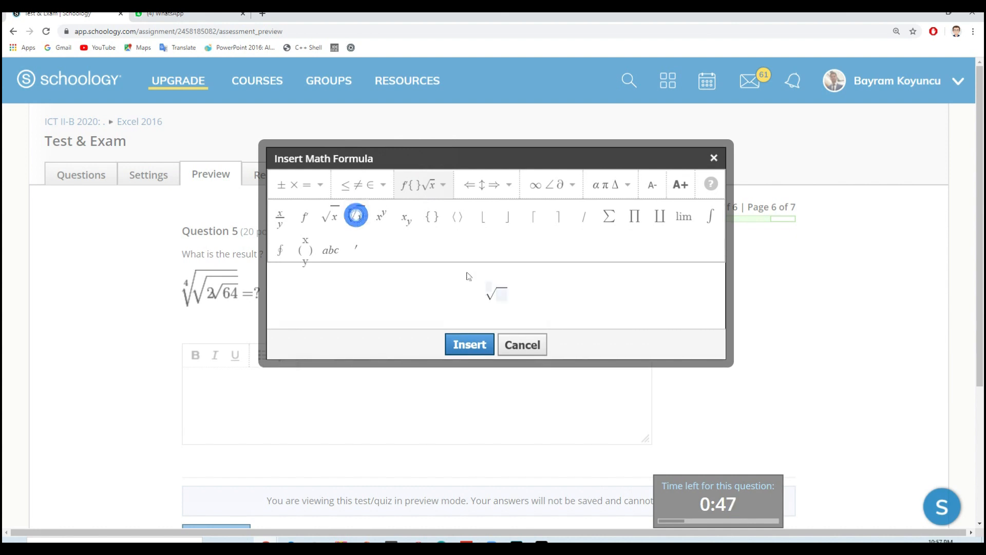
pyautogui.click(501, 293)
pyautogui.click(356, 215)
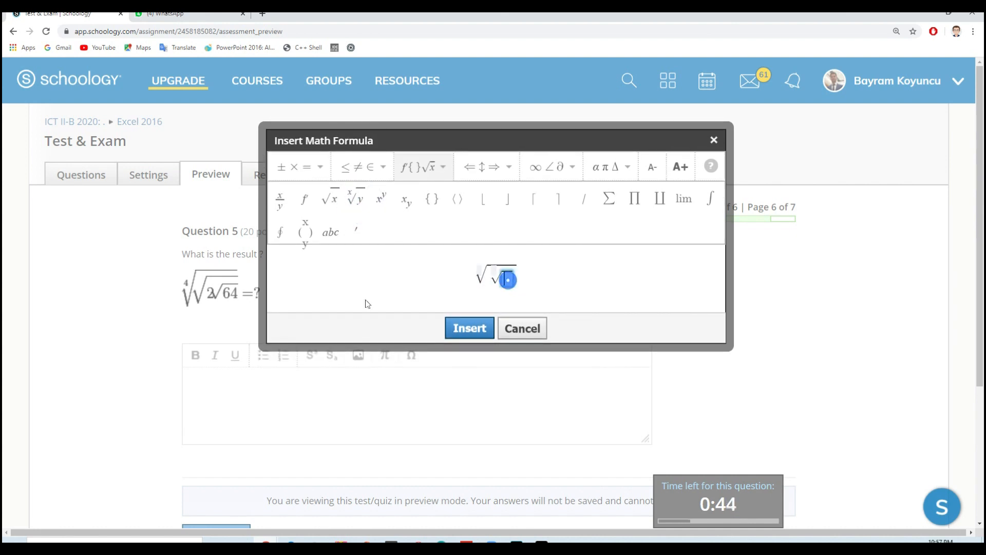
pyautogui.write('8.2')
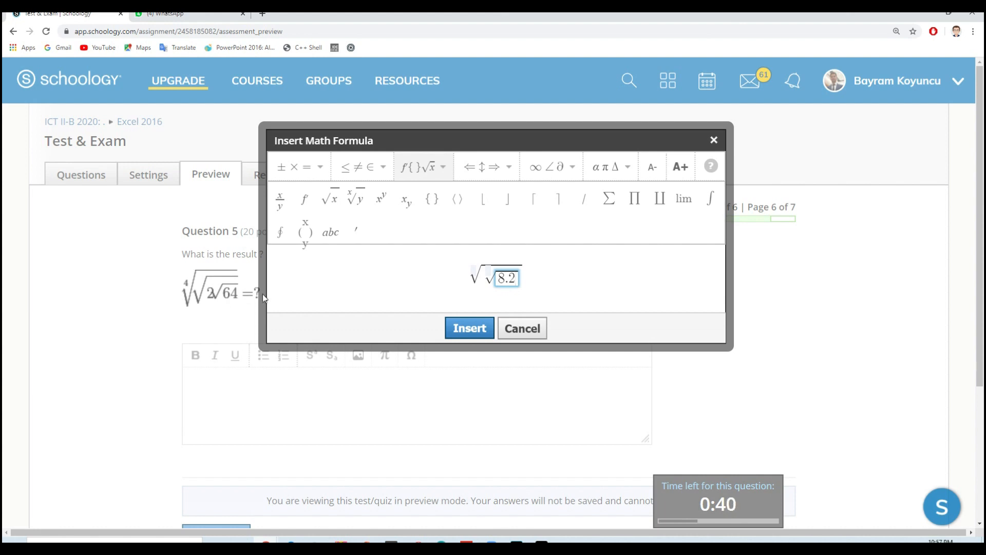
pyautogui.click(473, 270)
pyautogui.write('4')
pyautogui.click(544, 273)
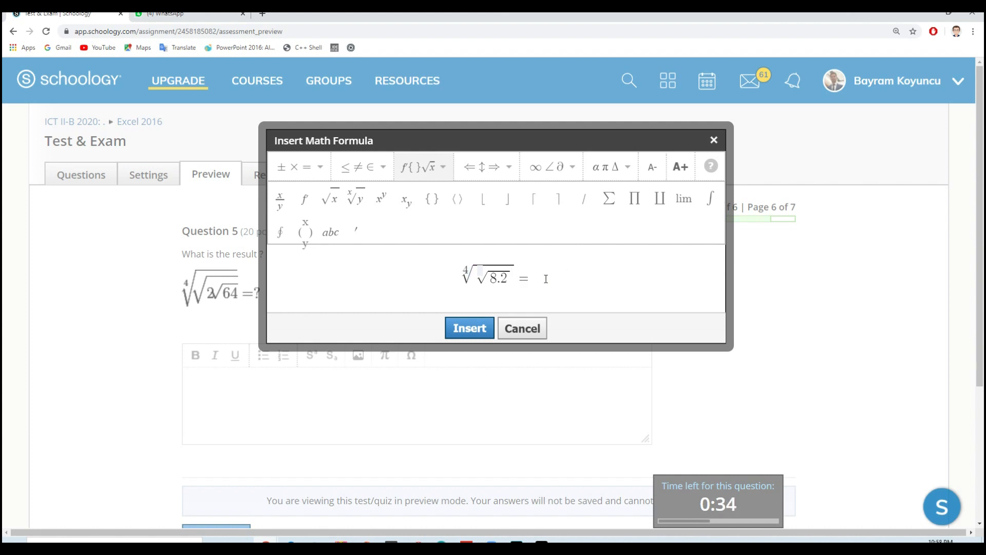
pyautogui.write('...')
pyautogui.click(468, 326)
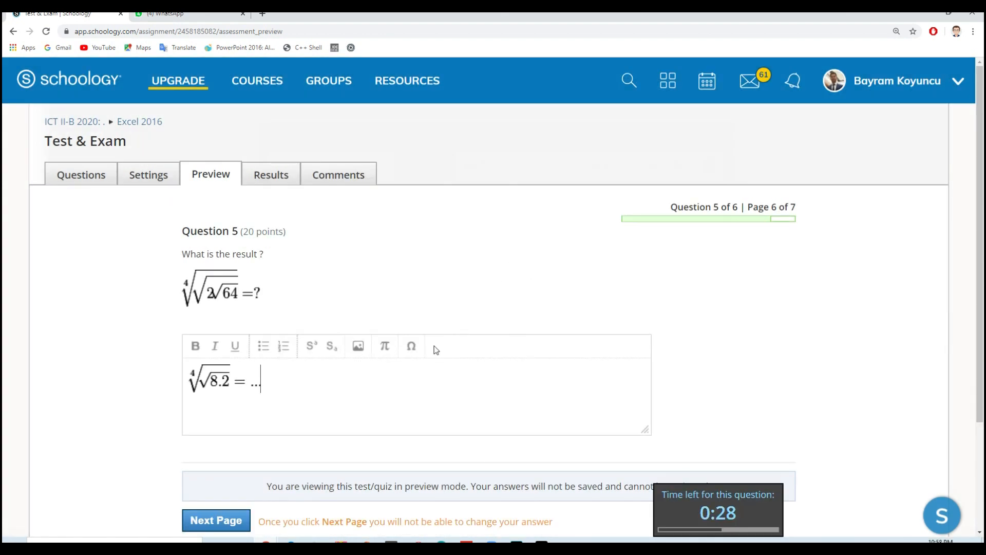
# - Attach "WhatsApp Image 2020-04-09 at 22.49.19" from Downloads to the question 5 answer and look over the inserted picture
pyautogui.click(357, 345)
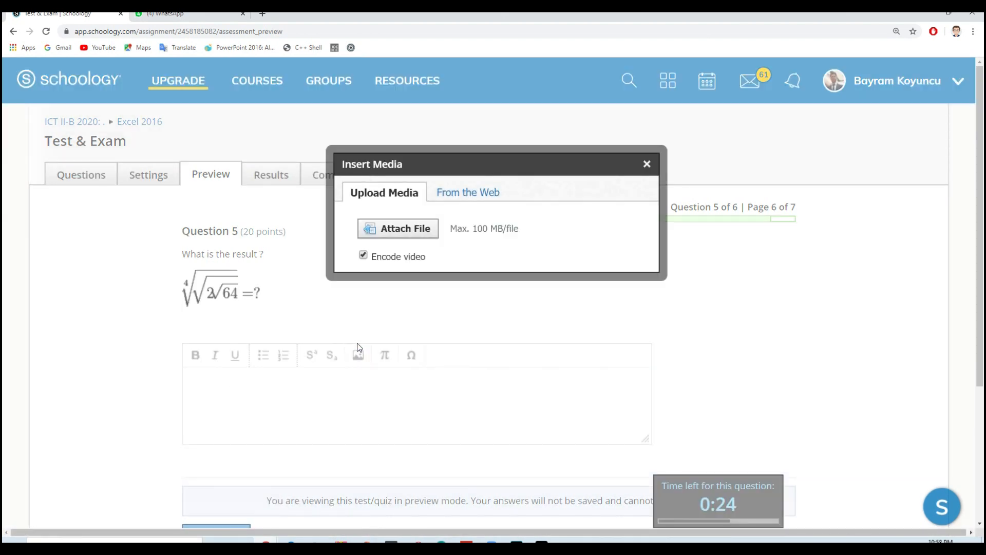
pyautogui.click(393, 230)
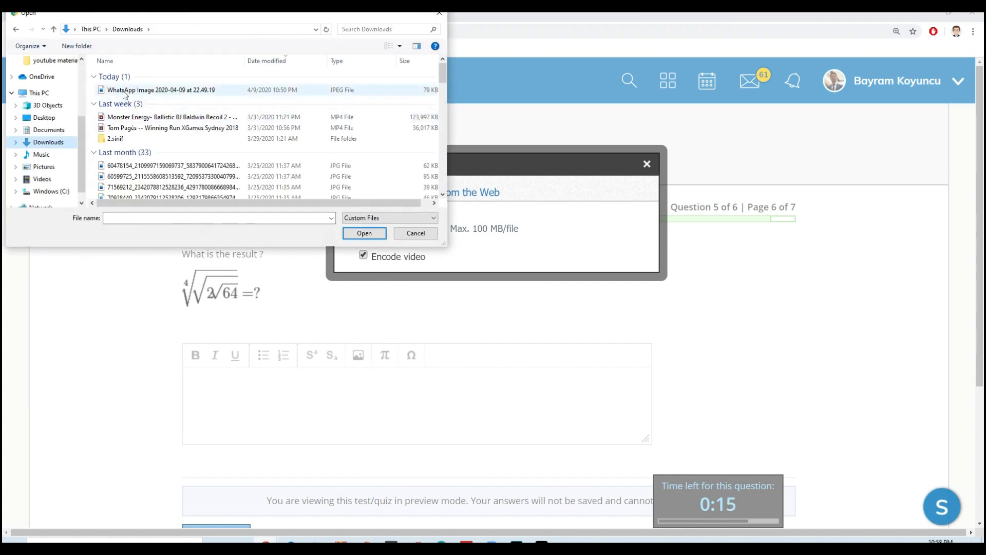
pyautogui.doubleClick(123, 91)
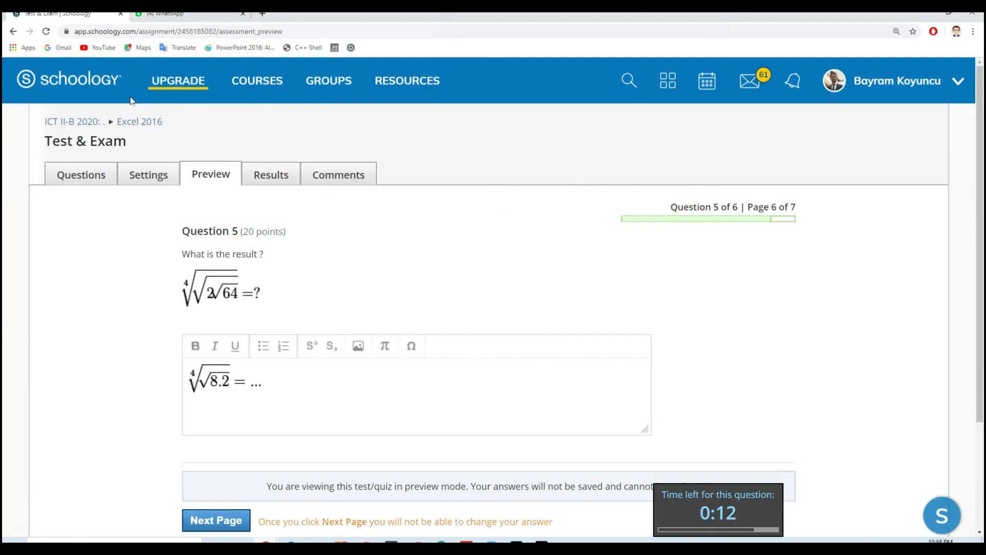
pyautogui.scroll(-3, 491, 359)
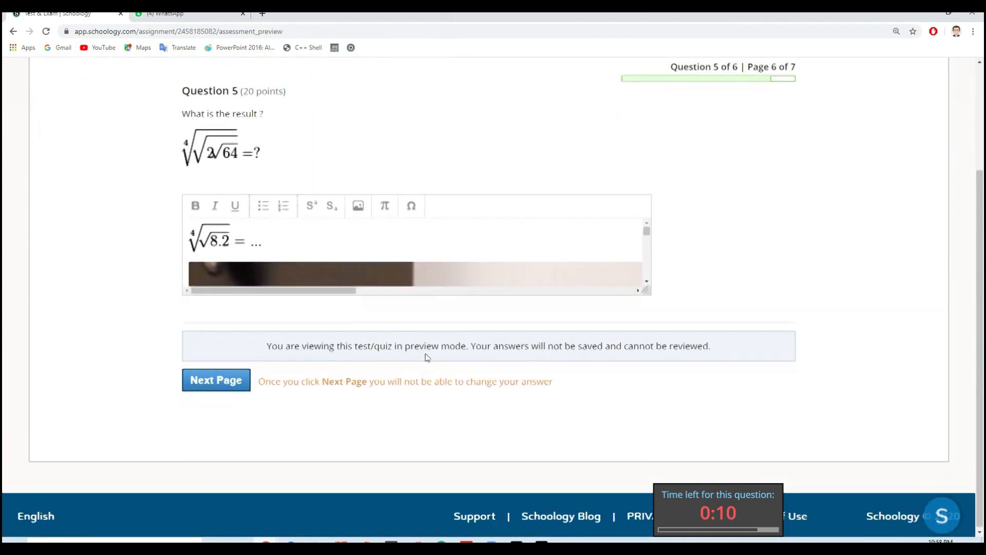
pyautogui.scroll(-3, 431, 259)
pyautogui.moveTo(335, 287); pyautogui.dragTo(475, 247)
pyautogui.scroll(-5, 475, 247)
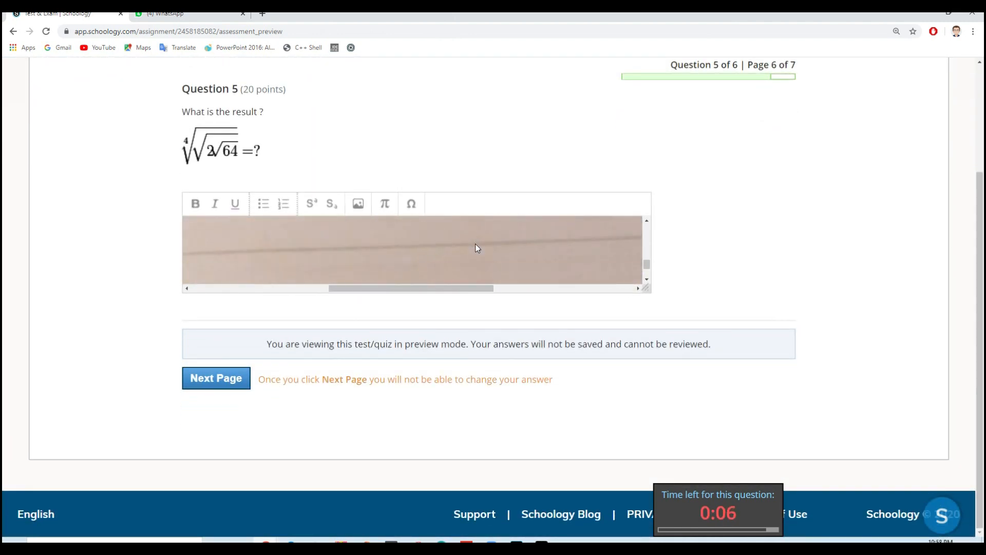
pyautogui.scroll(4, 476, 244)
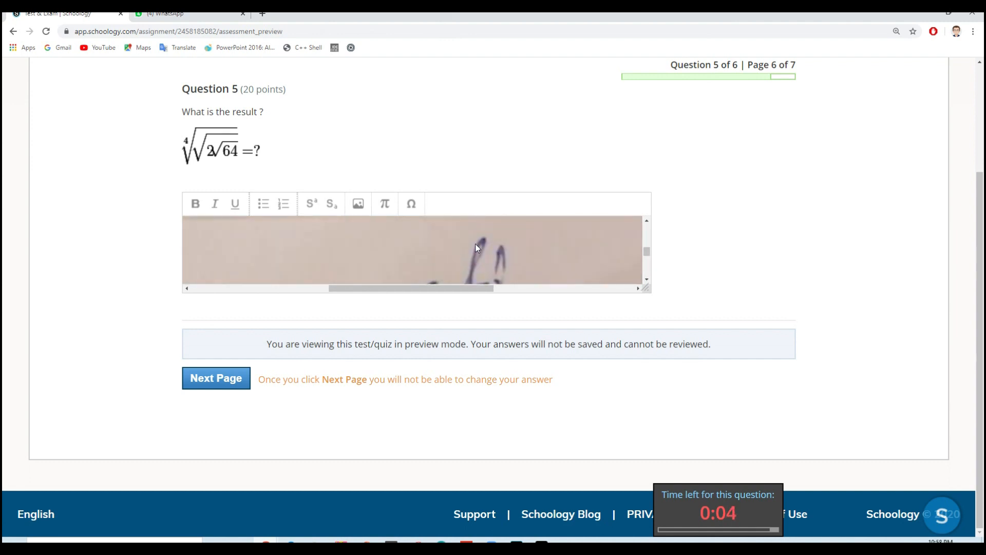
pyautogui.scroll(3, 483, 249)
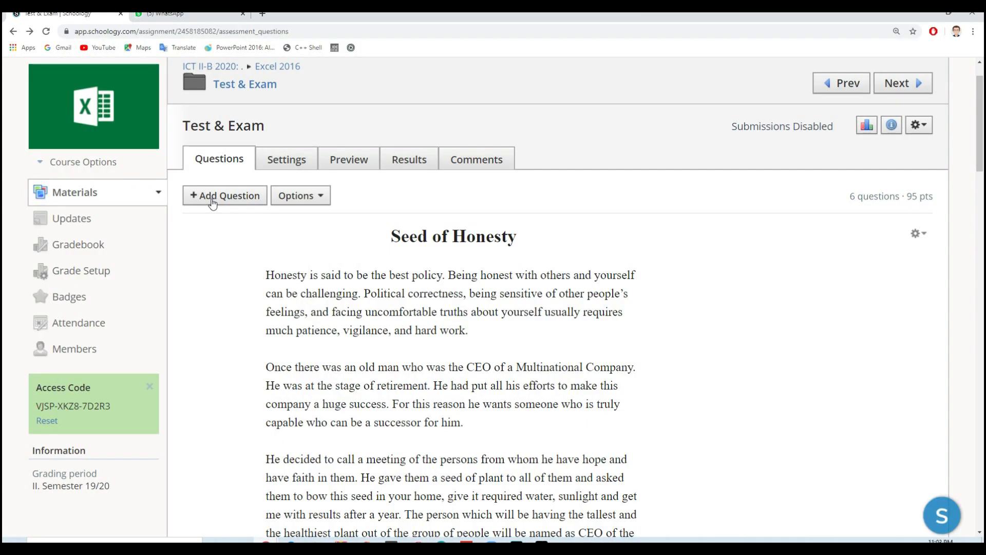
# - Add a Fill in the Blank question with the reading-text sentence from "He gave them a seed of plant" to "results after a year."
pyautogui.click(212, 198)
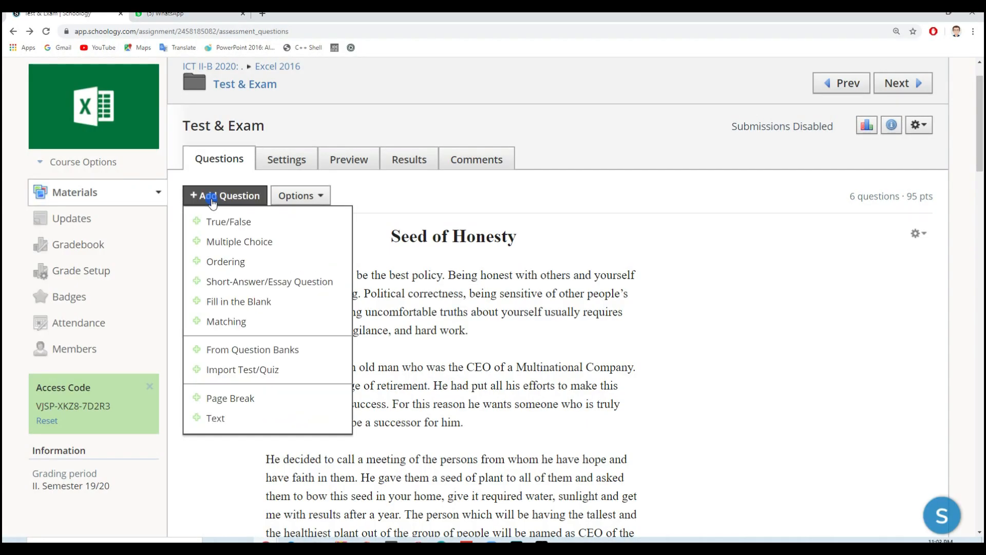
pyautogui.click(243, 303)
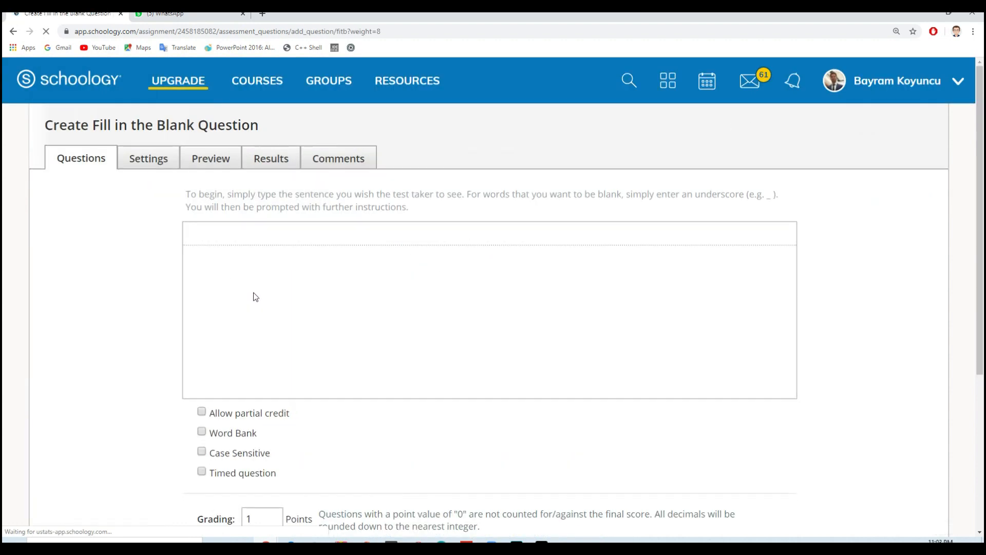
pyautogui.click(289, 277)
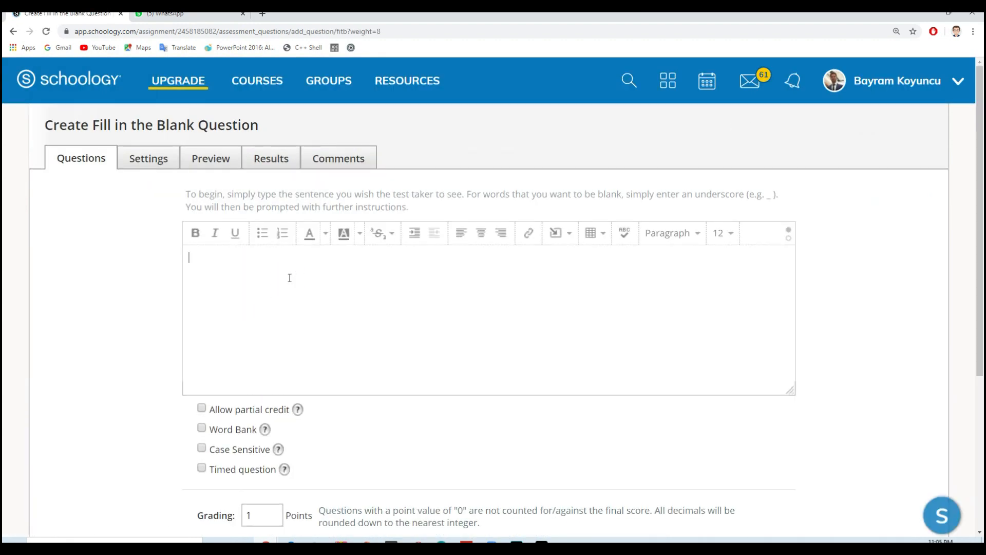
pyautogui.write('He gave them a seed of plant to all of them and asked them to bow this seed in your home, give it required water, sunlight and get me with results after a year.')
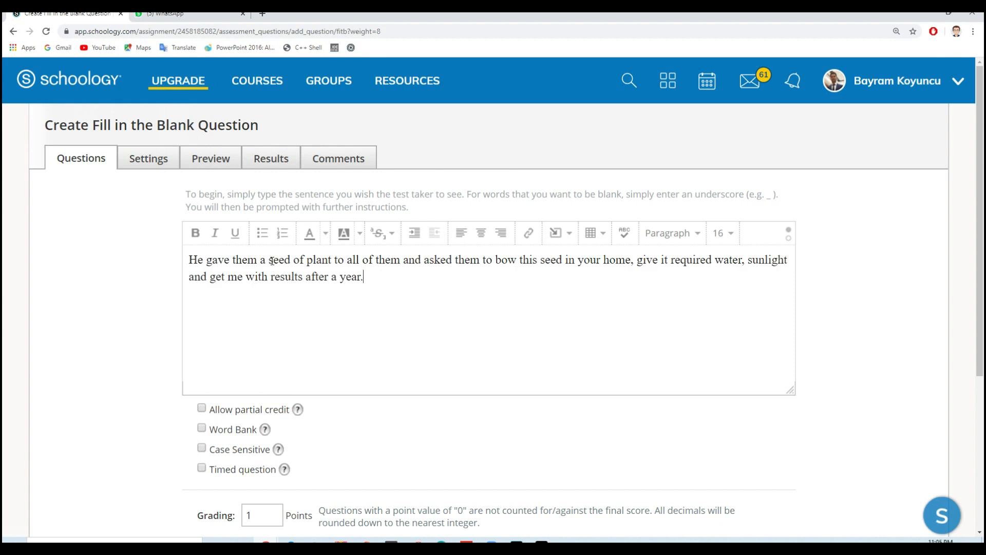
# - Replace the first "seed" in the sentence with an underscore blank and enter "seed" as the answer for Blank 1
pyautogui.moveTo(269, 260); pyautogui.dragTo(291, 260)
pyautogui.press('BackSpace')
pyautogui.write('_')
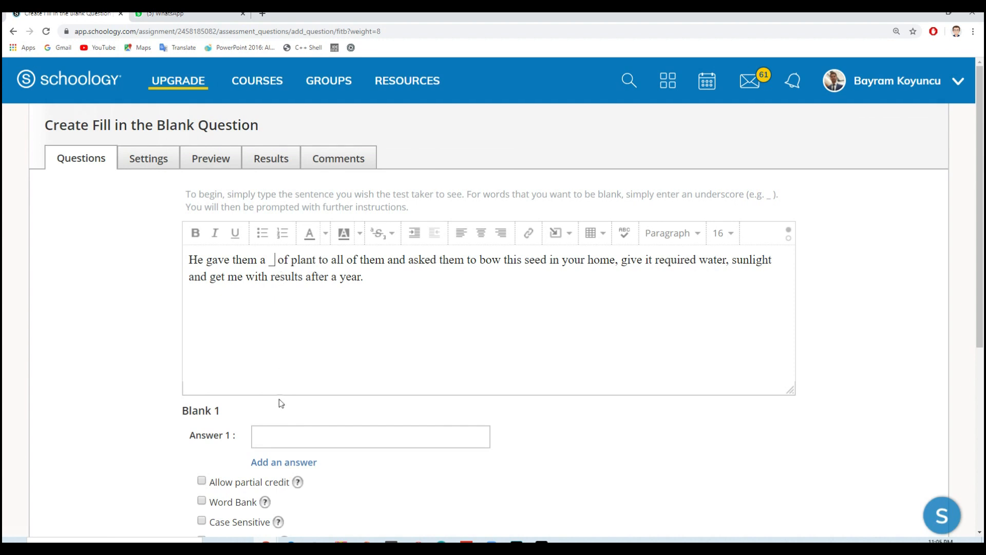
pyautogui.click(283, 434)
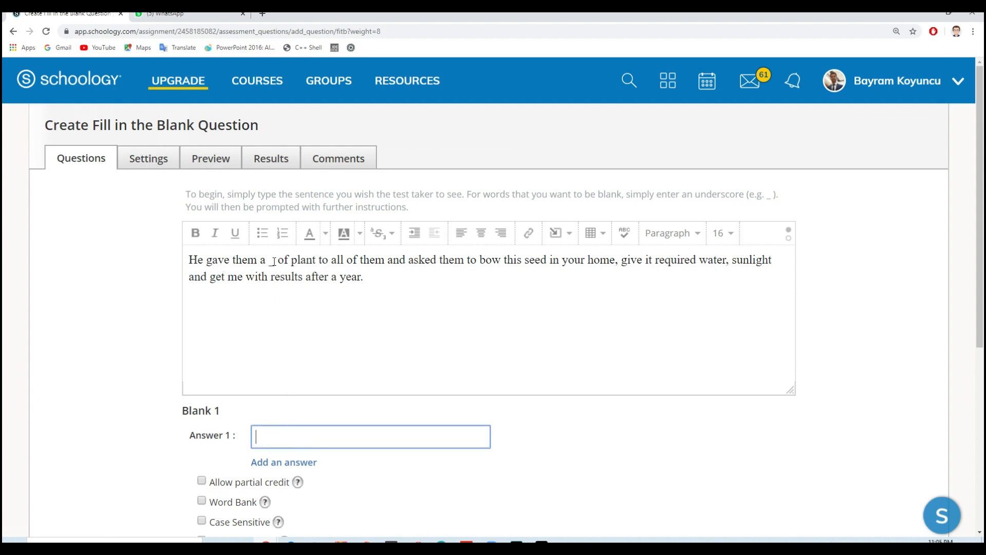
pyautogui.click(290, 442)
pyautogui.write('seed')
# - Turn the word "water" in the sentence into an underscore blank and set Blank 2's answer to "water"
pyautogui.doubleClick(711, 261)
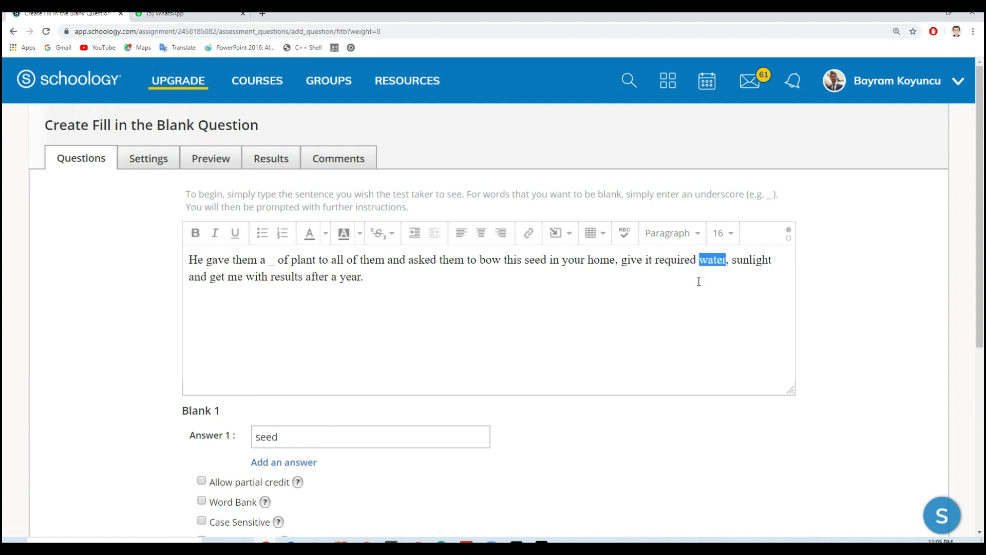
pyautogui.write('_')
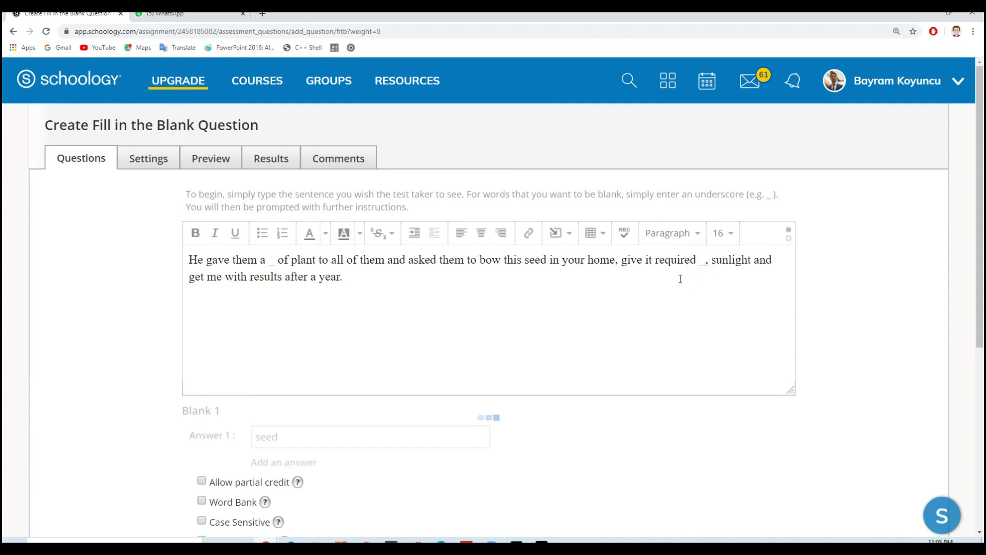
pyautogui.scroll(-1, 326, 456)
pyautogui.click(311, 456)
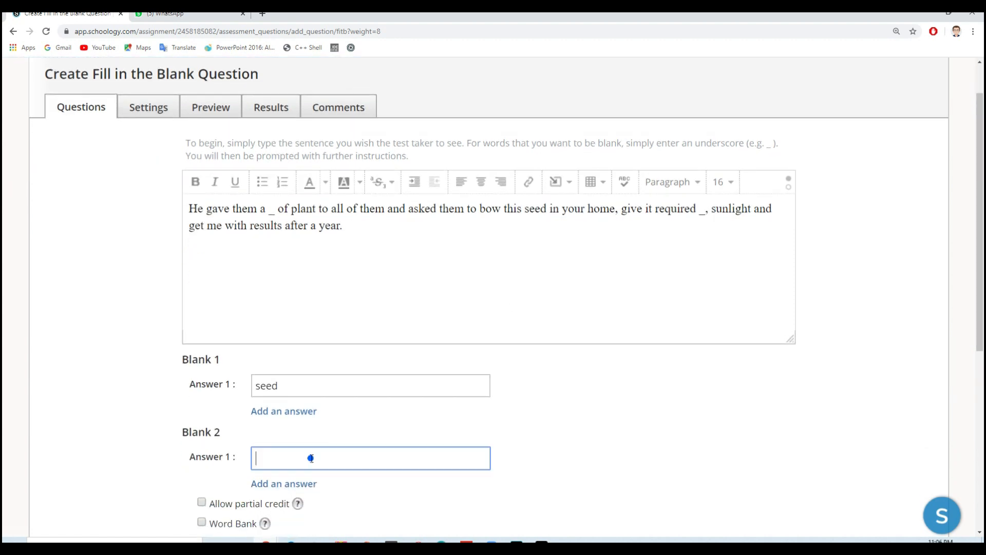
pyautogui.write('water')
# - Turn the word "year" at the sentence's end into an underscore blank and set Blank 3's answer to "year"
pyautogui.doubleClick(325, 227)
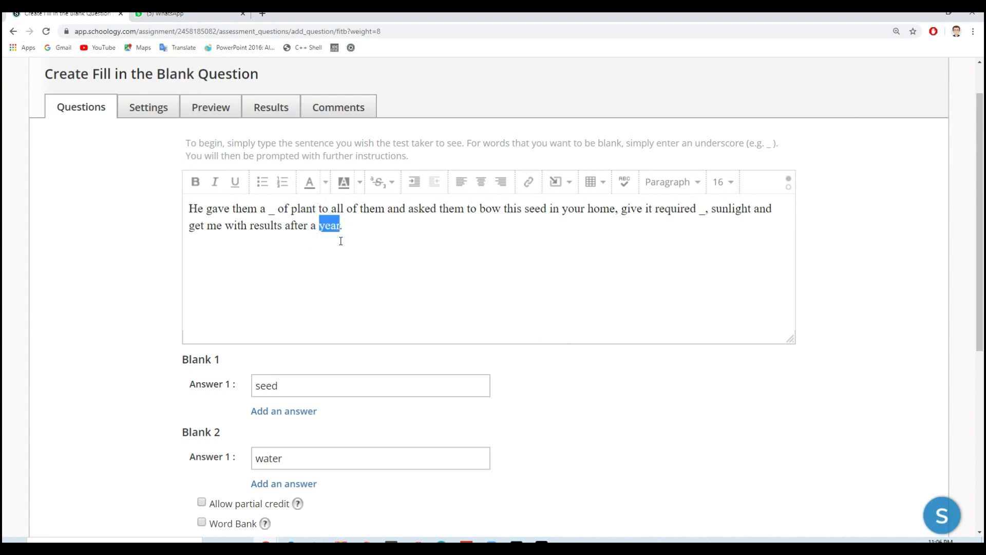
pyautogui.write('_')
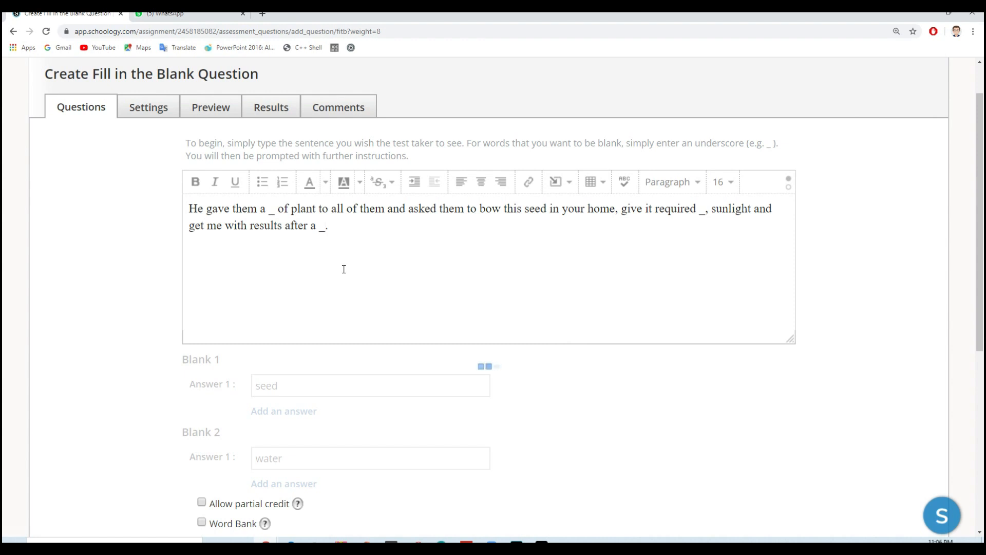
pyautogui.scroll(-2, 344, 269)
pyautogui.click(311, 428)
pyautogui.write('year')
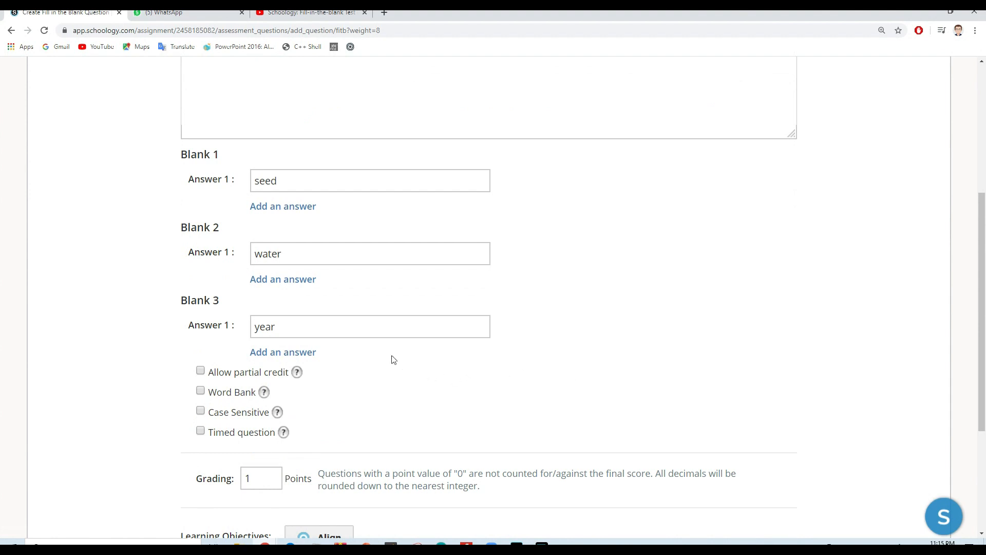
# - Add "12 months" as a second accepted answer for Blank 3
pyautogui.click(272, 353)
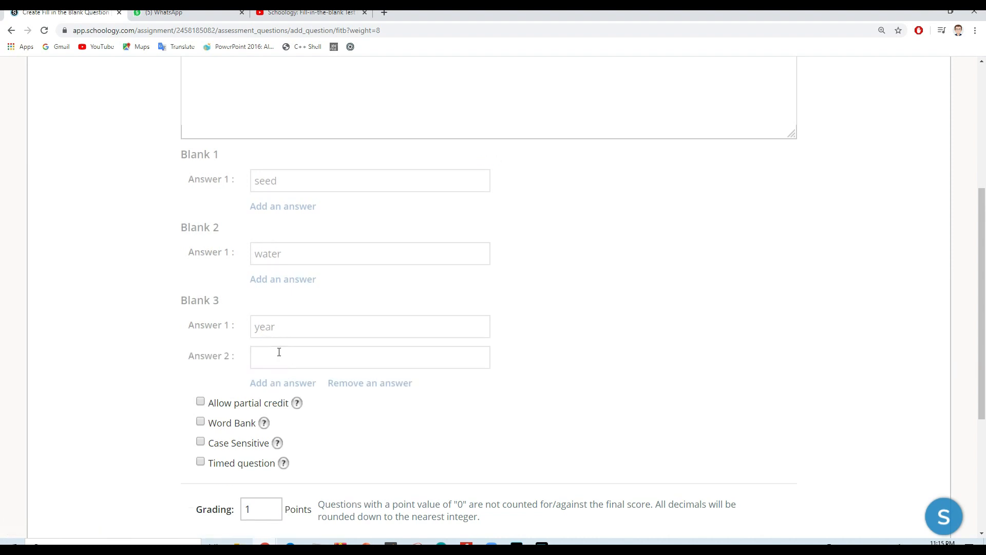
pyautogui.click(281, 354)
pyautogui.write('12')
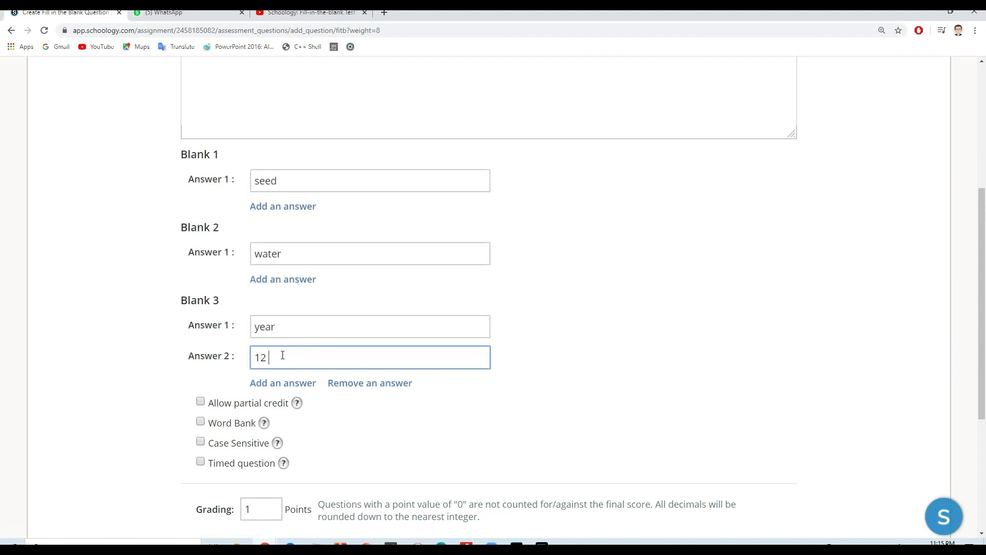
pyautogui.write(' months')
pyautogui.tripleClick(322, 356)
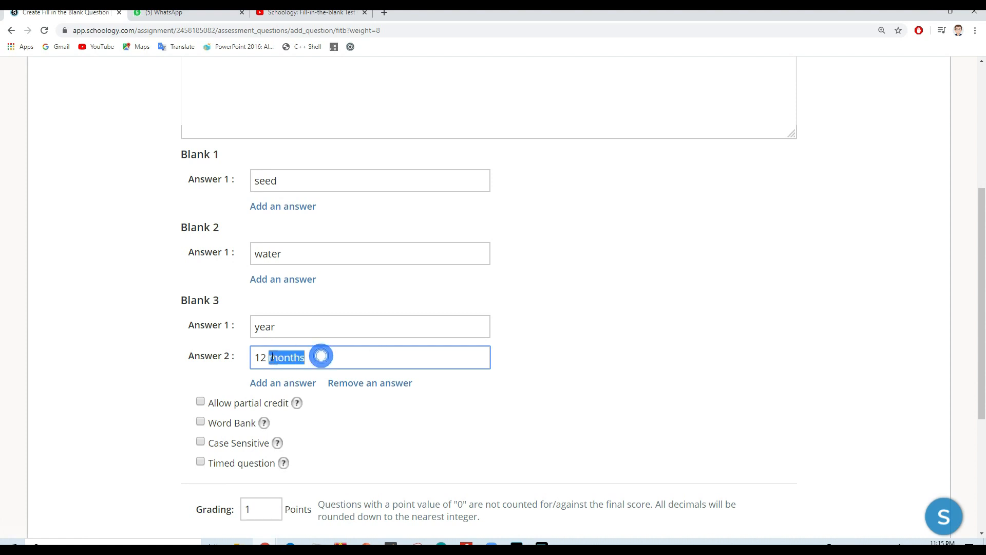
pyautogui.click(496, 378)
pyautogui.click(314, 328)
pyautogui.click(325, 357)
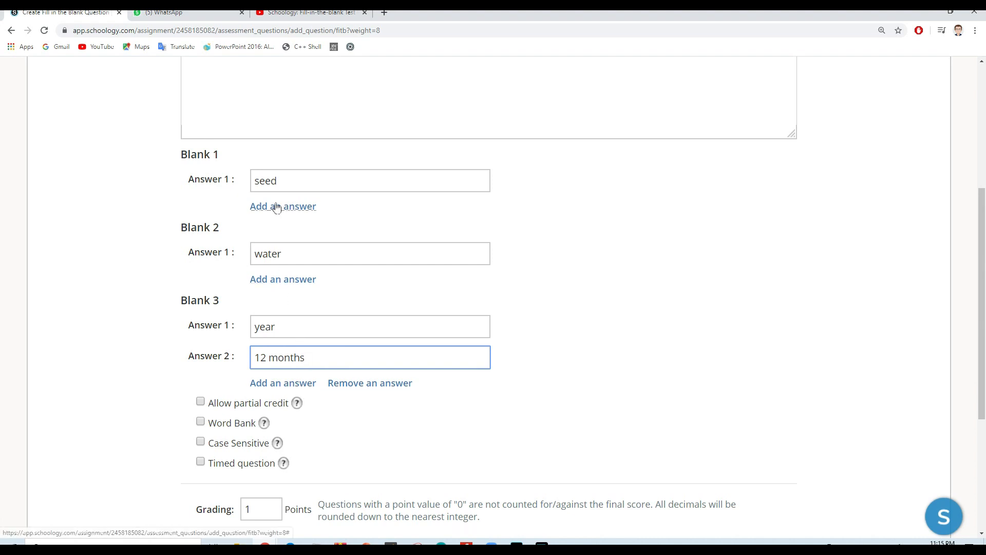
# - Allow partial credit for the fill-in-the-blank question
pyautogui.scroll(-1, 213, 375)
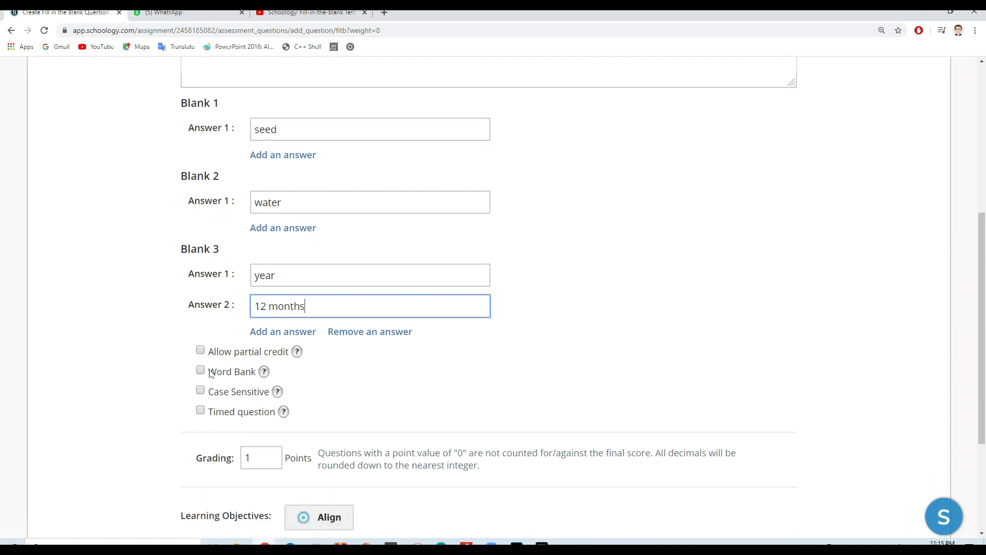
pyautogui.click(201, 350)
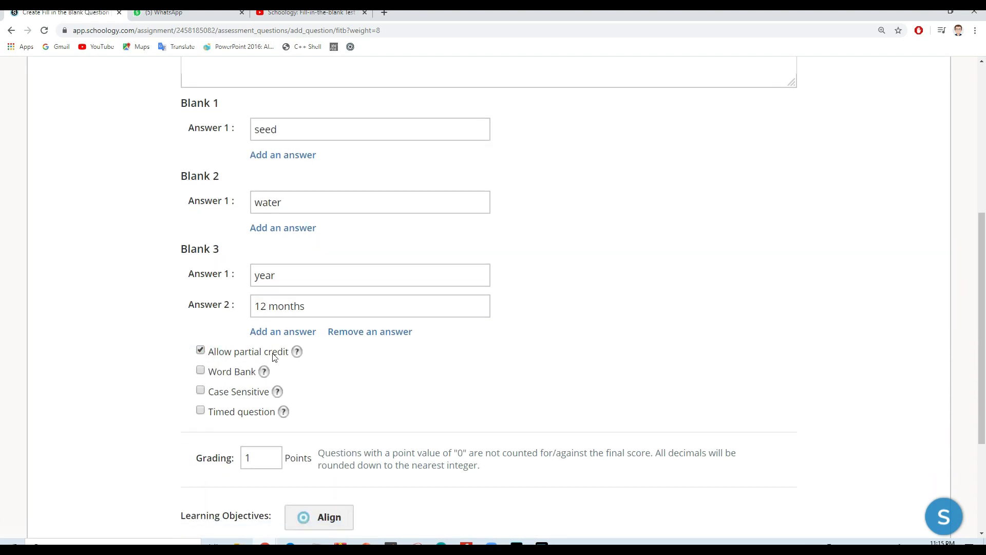
# - Set the fill-in-the-blank question's grading to 15 points
pyautogui.doubleClick(251, 459)
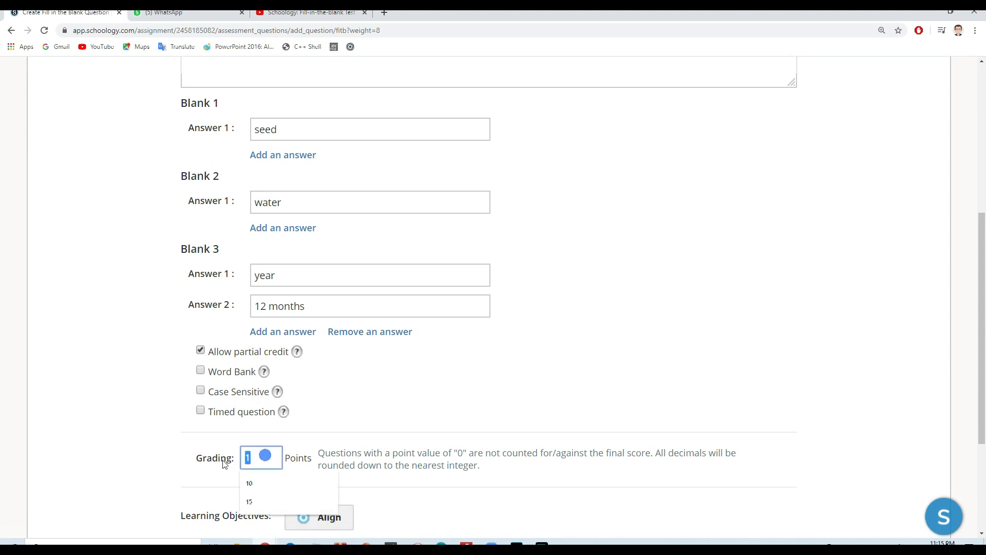
pyautogui.click(259, 464)
pyautogui.write('5')
pyautogui.click(325, 431)
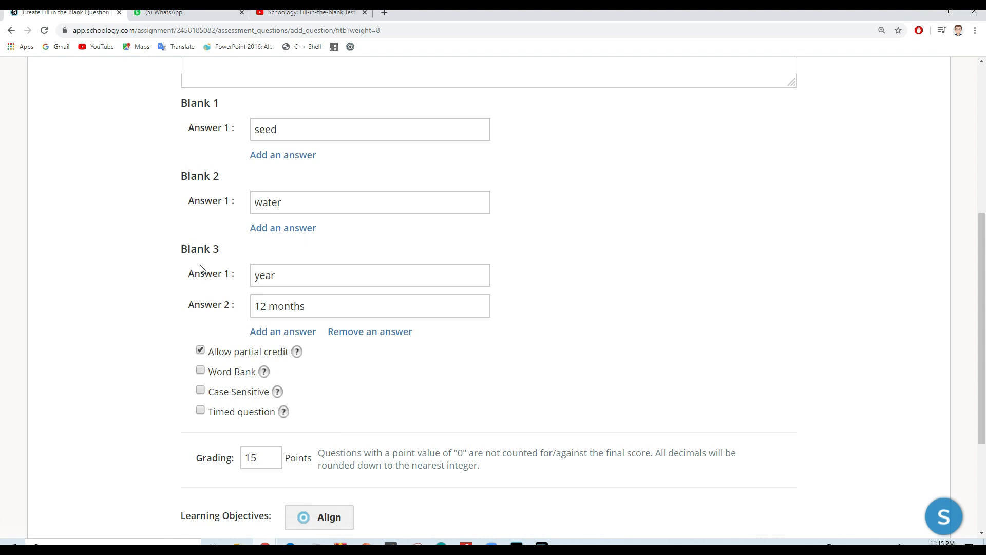
pyautogui.click(200, 350)
pyautogui.click(200, 351)
pyautogui.click(201, 370)
pyautogui.click(269, 403)
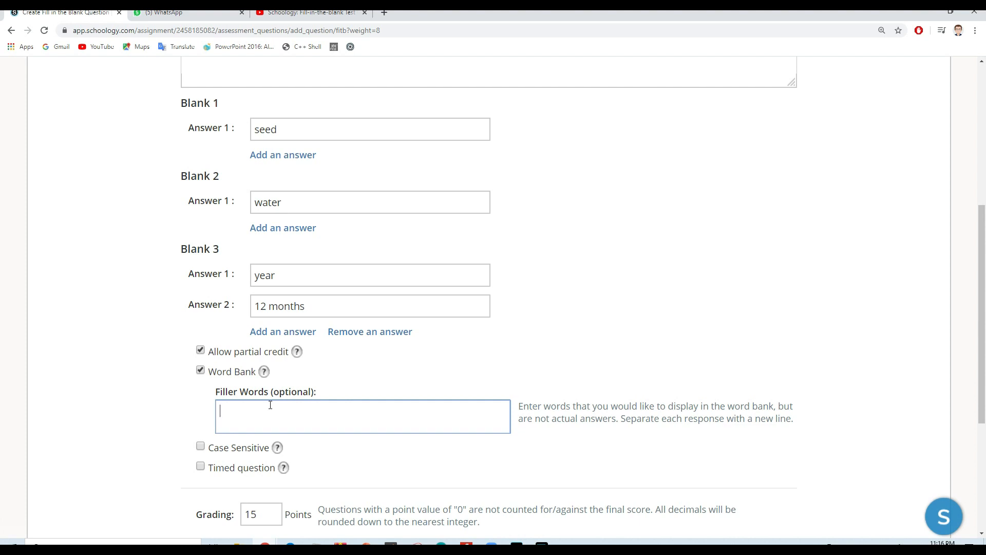
pyautogui.click(228, 409)
pyautogui.click(200, 370)
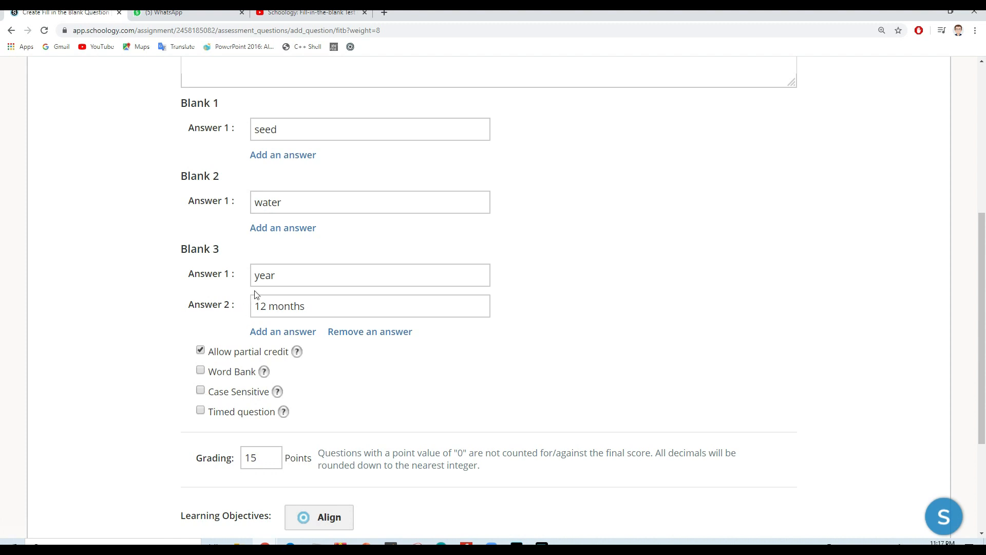
pyautogui.doubleClick(286, 201)
pyautogui.click(288, 202)
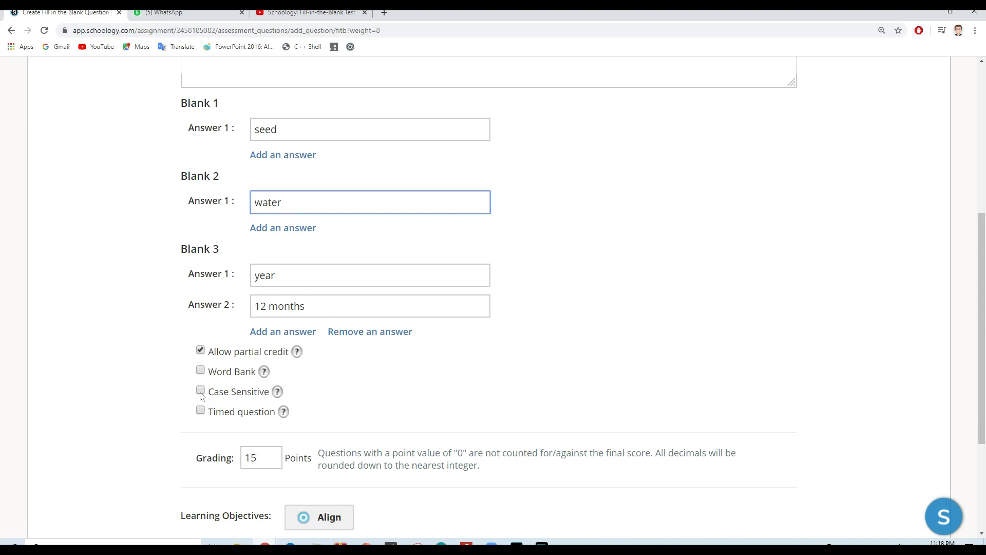
# - Make the fill-in-the-blank question timed with a limit of 1 minute and create it
pyautogui.click(201, 410)
pyautogui.click(336, 436)
pyautogui.write('1')
pyautogui.click(404, 414)
pyautogui.scroll(-2, 199, 431)
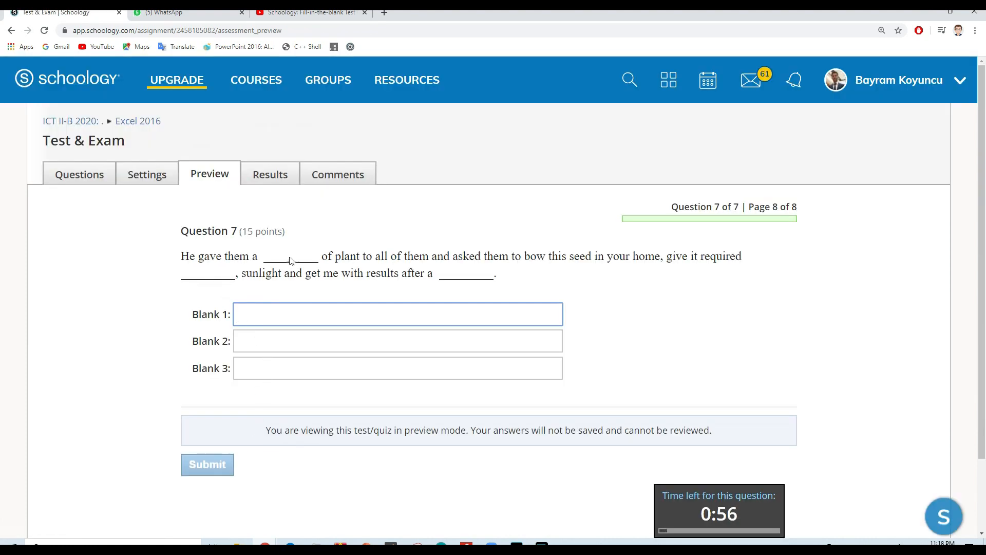
# - Test Question 7 in the preview by answering its three blanks with "seed", "water" and "year"
pyautogui.click(283, 310)
pyautogui.write('seed')
pyautogui.click(306, 338)
pyautogui.write('water')
pyautogui.click(300, 369)
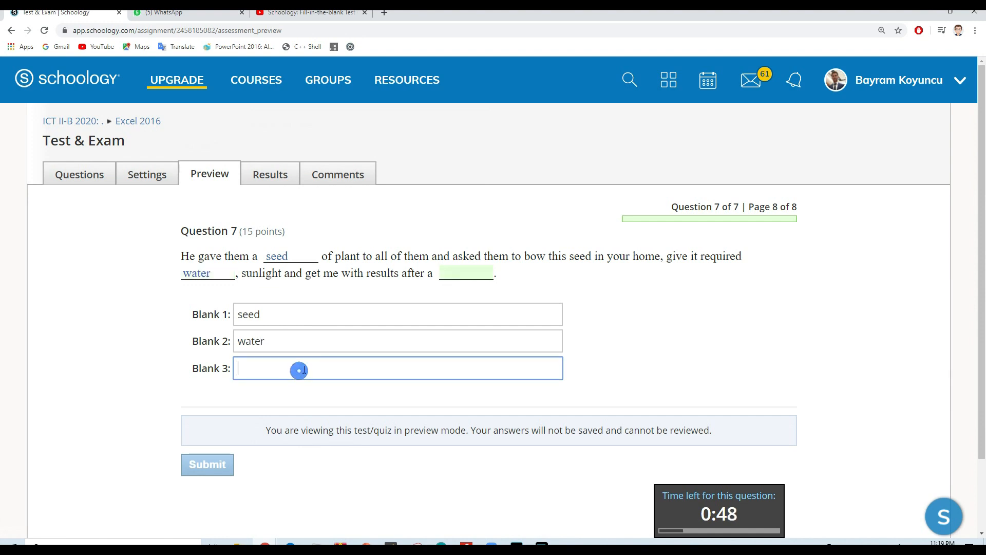
pyautogui.write('year')
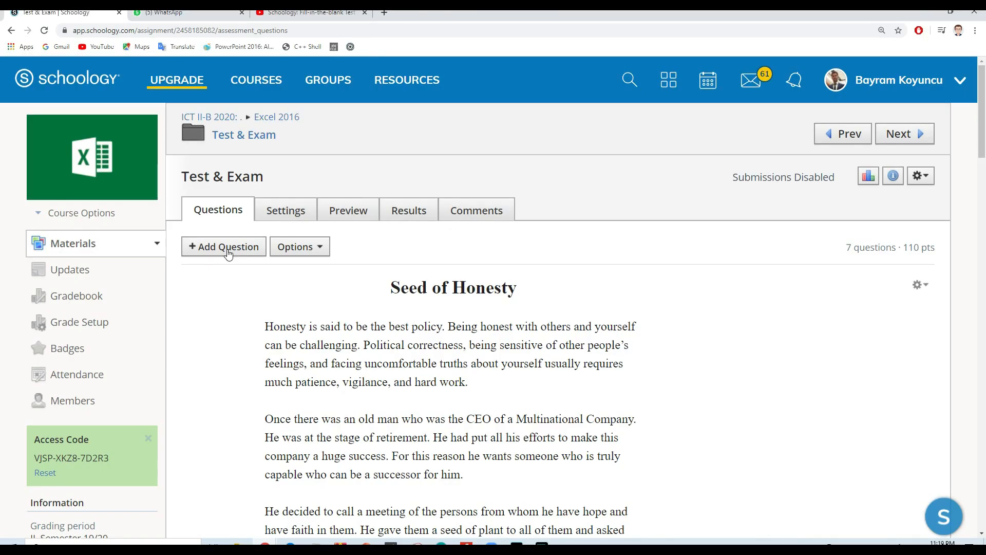
# - Add a Matching question to the test with the question text "Find the correct match?"
pyautogui.click(229, 247)
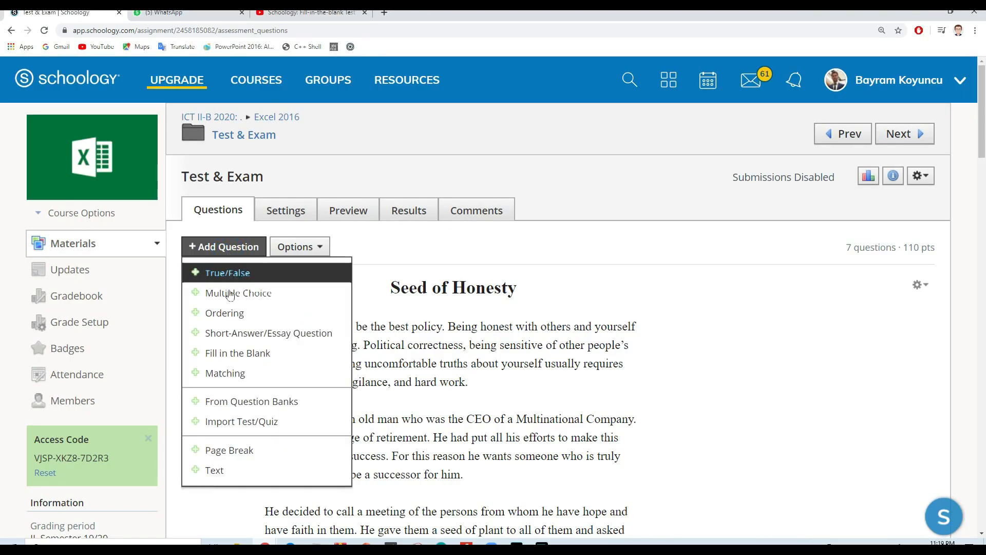
pyautogui.click(237, 368)
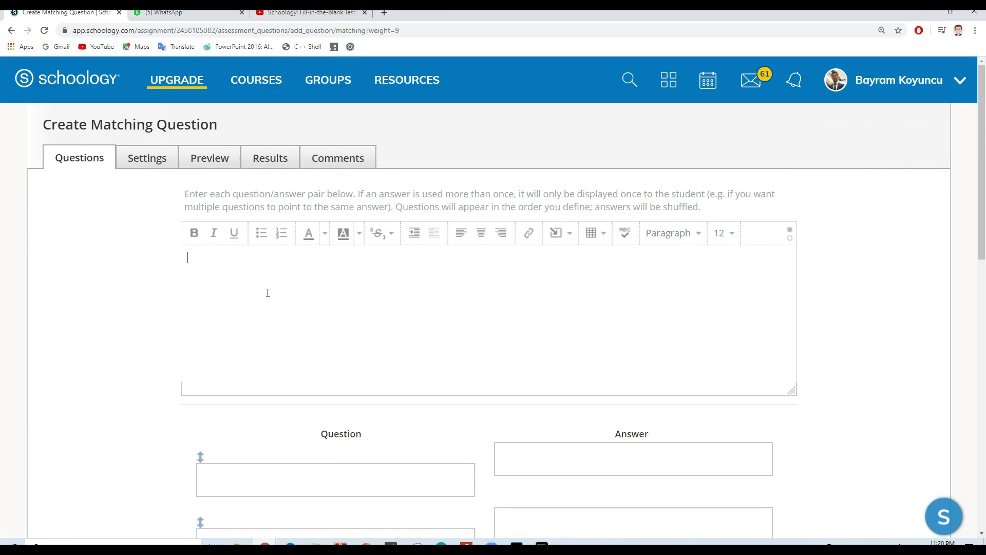
pyautogui.write('Find the correct match?')
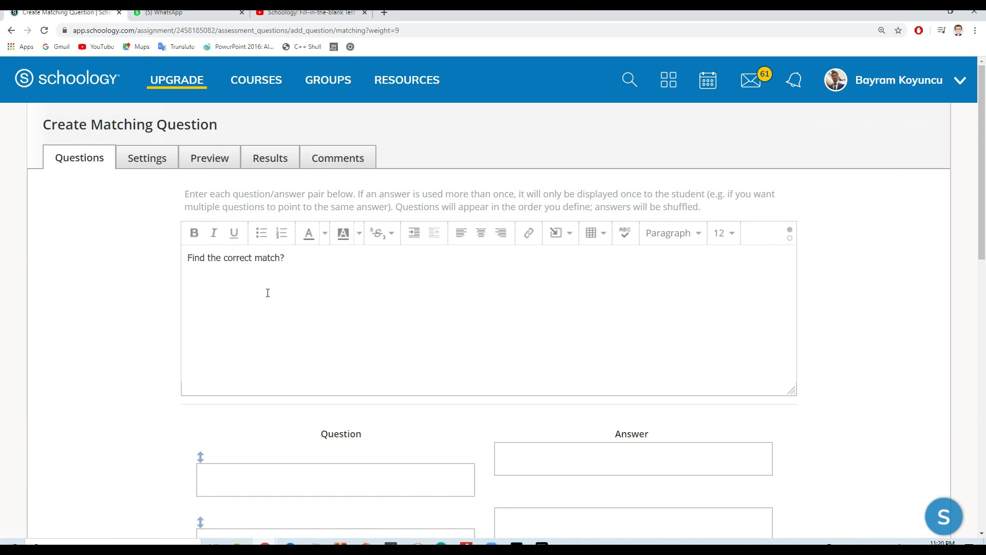
# - Insert the image bounce.JPG from the Online Lessons folder "4" as rich text in the first pair's question field
pyautogui.scroll(-2, 267, 293)
pyautogui.click(271, 372)
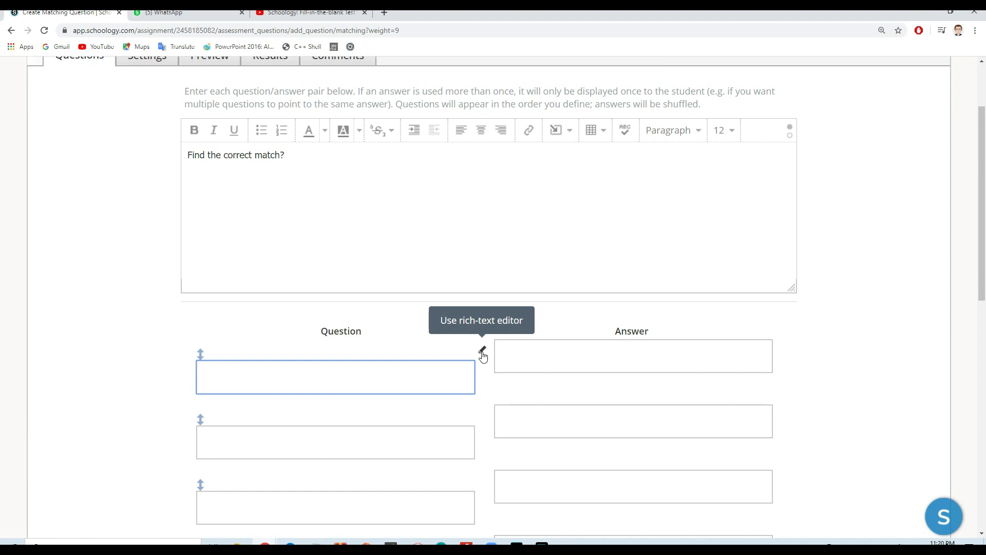
pyautogui.click(482, 353)
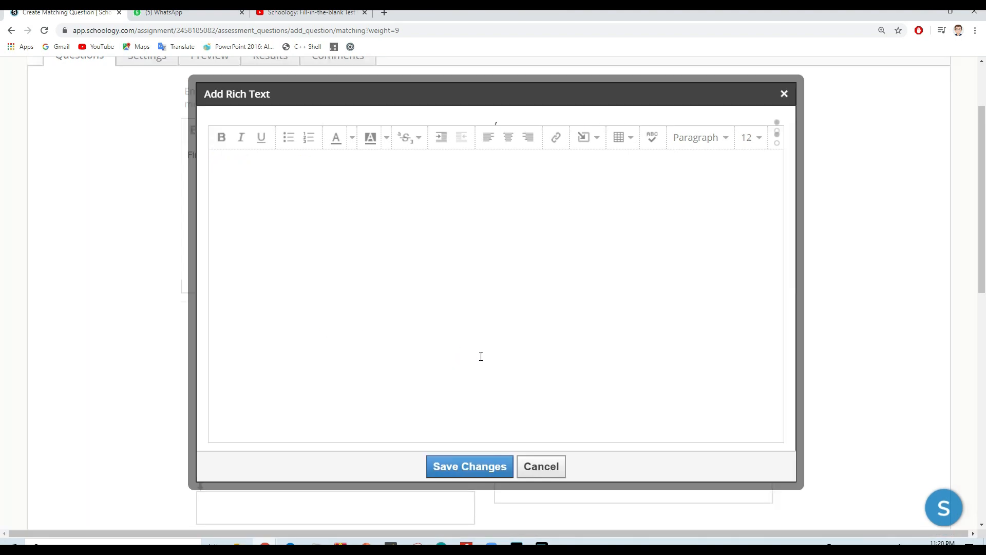
pyautogui.click(584, 138)
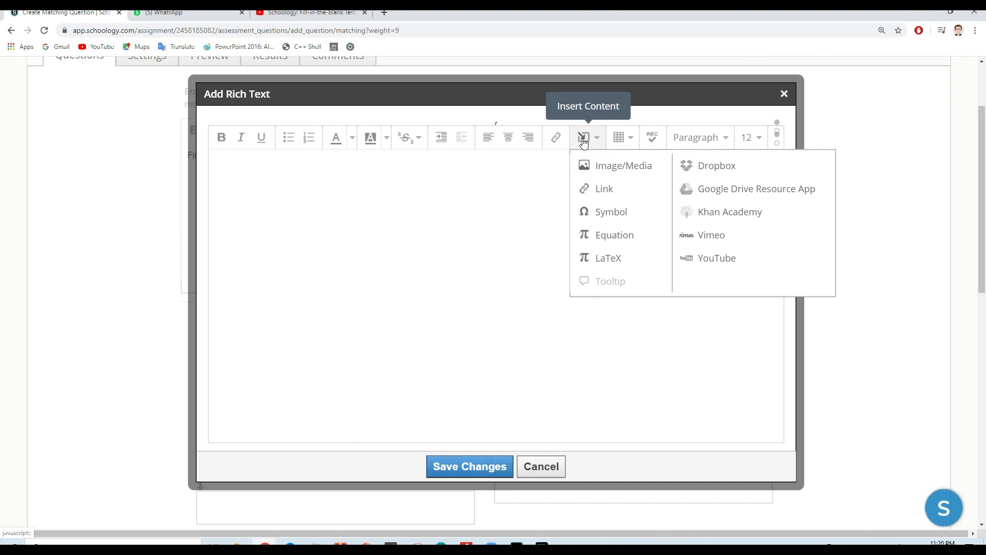
pyautogui.click(598, 167)
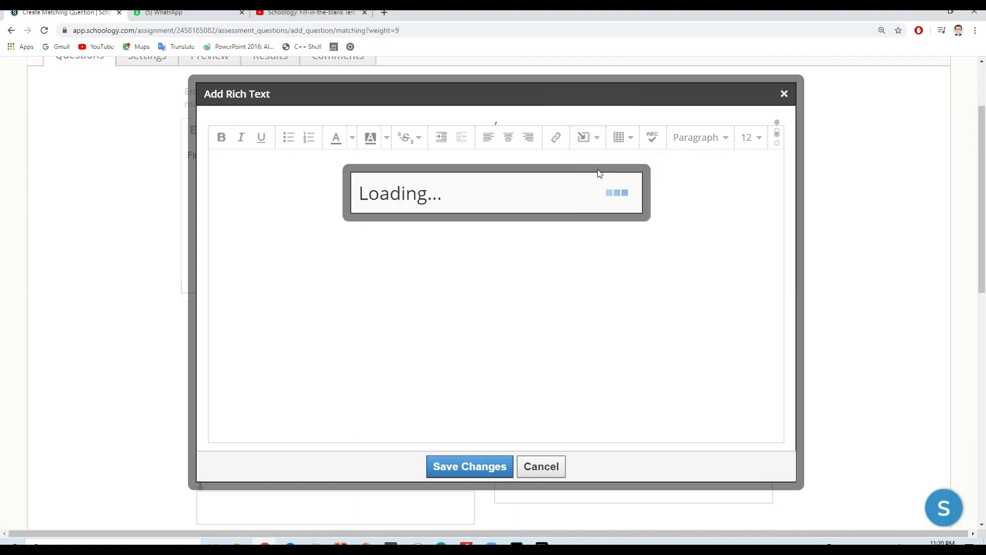
pyautogui.click(403, 229)
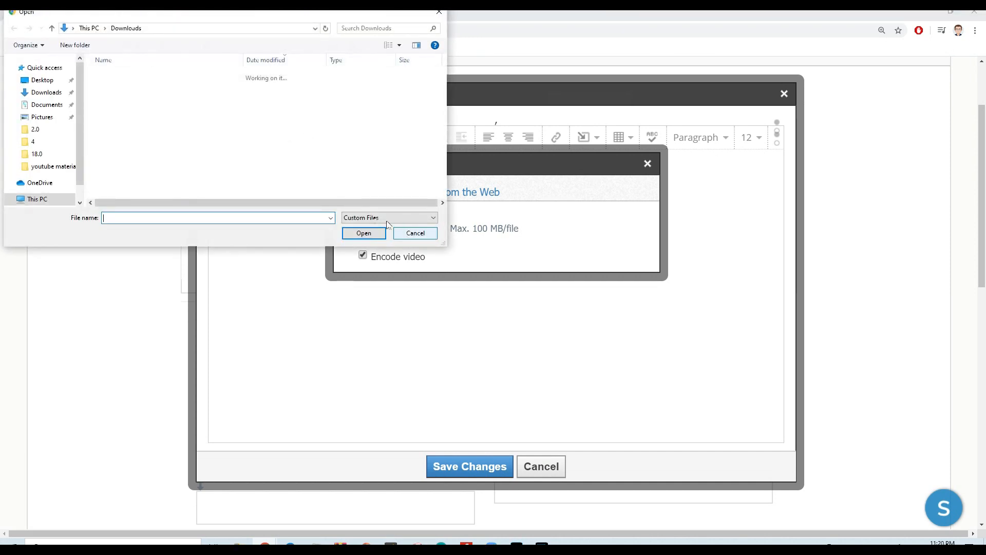
pyautogui.moveTo(79, 146); pyautogui.dragTo(82, 100)
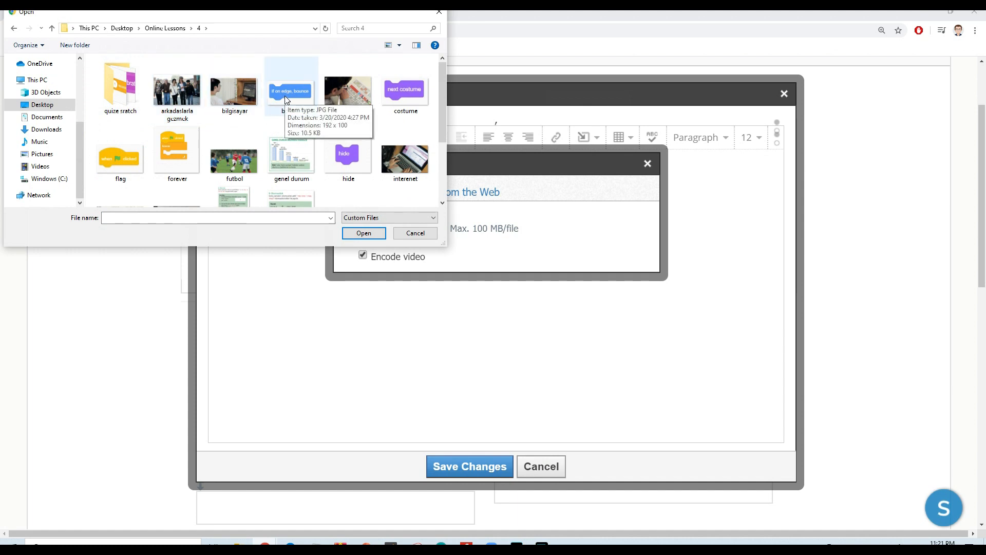
pyautogui.doubleClick(285, 96)
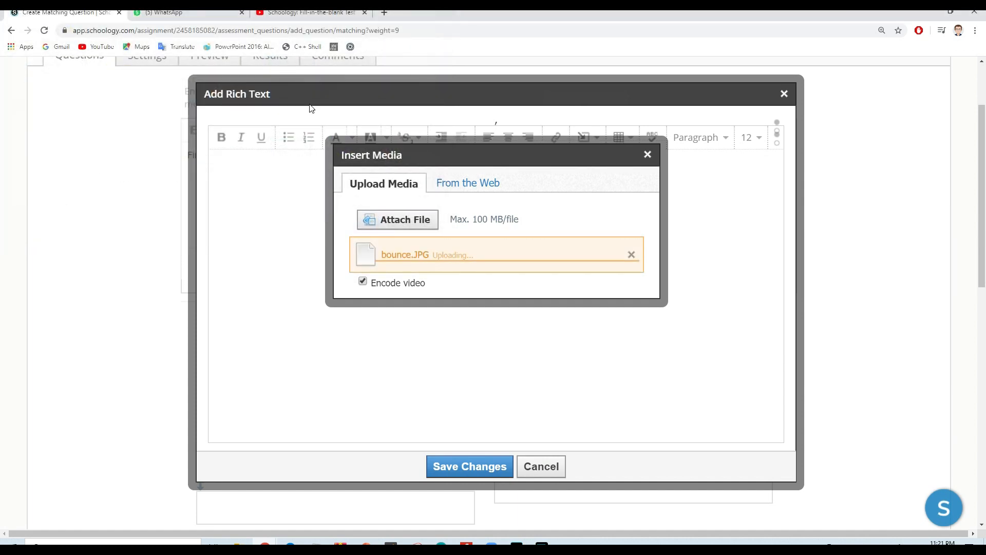
pyautogui.scroll(-3, 372, 183)
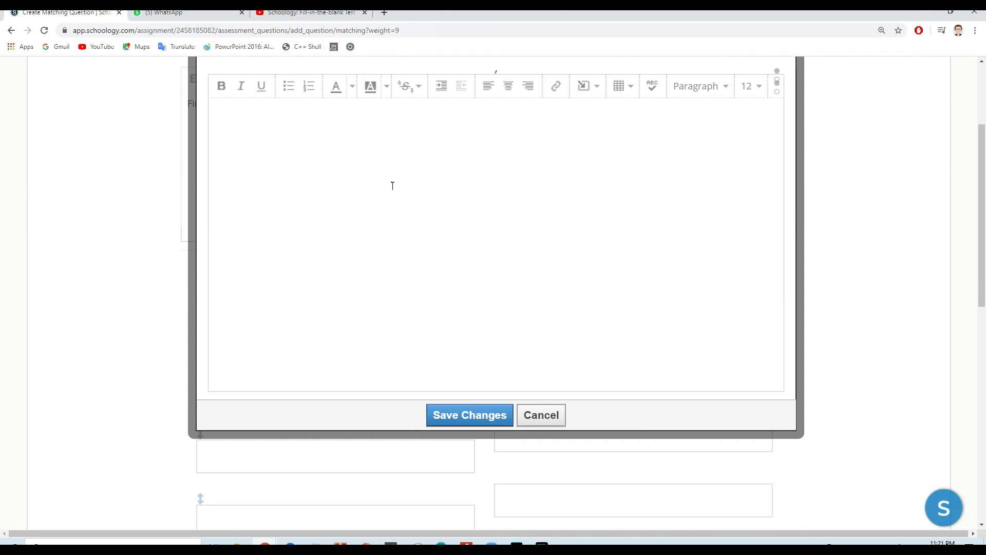
pyautogui.scroll(1, 392, 186)
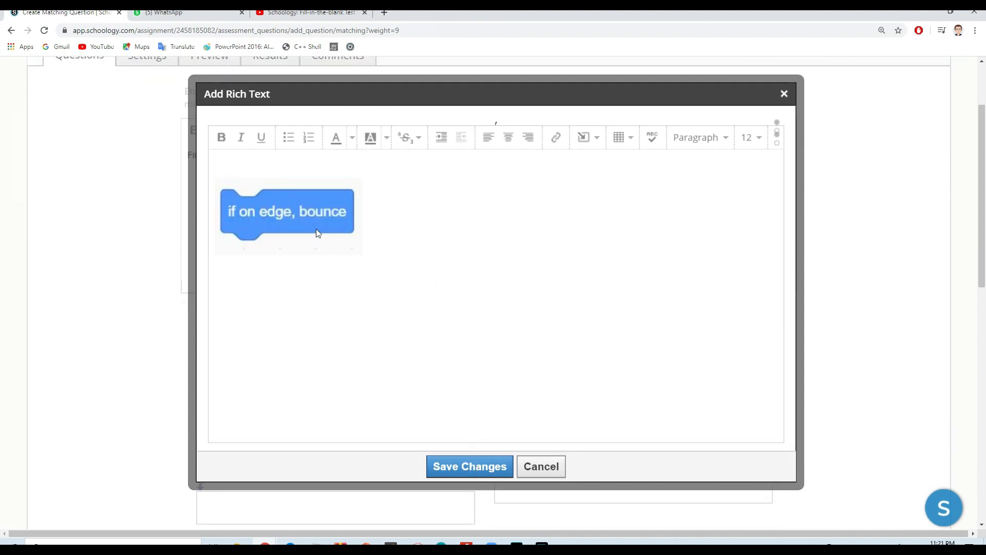
pyautogui.click(471, 466)
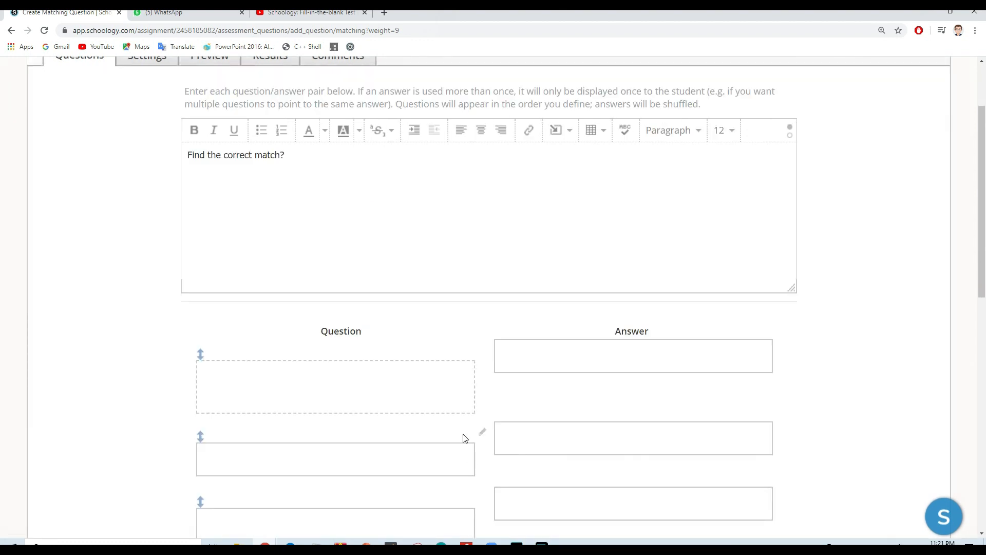
# - Insert the "next costume" block image as rich text in the second pair's question field
pyautogui.scroll(-2, 465, 438)
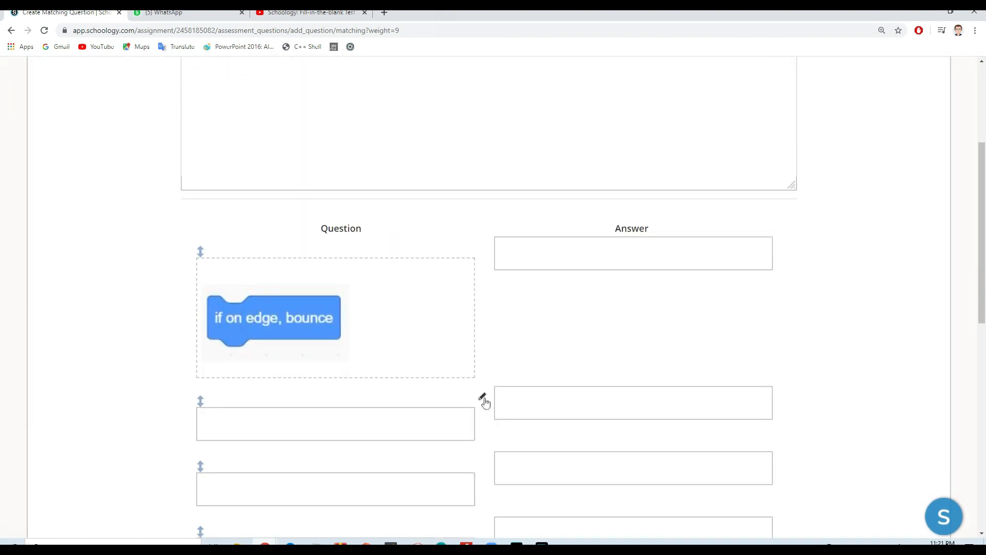
pyautogui.click(483, 397)
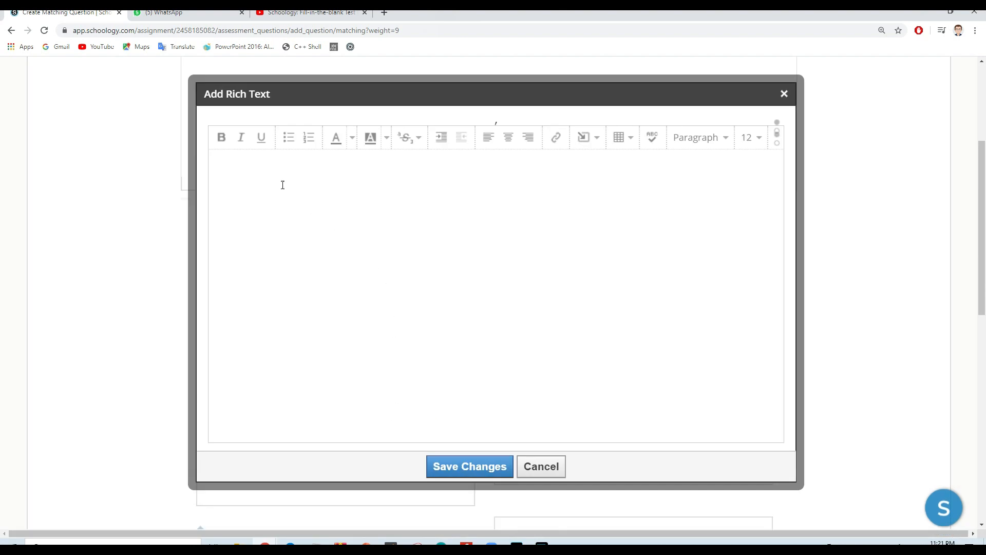
pyautogui.click(585, 137)
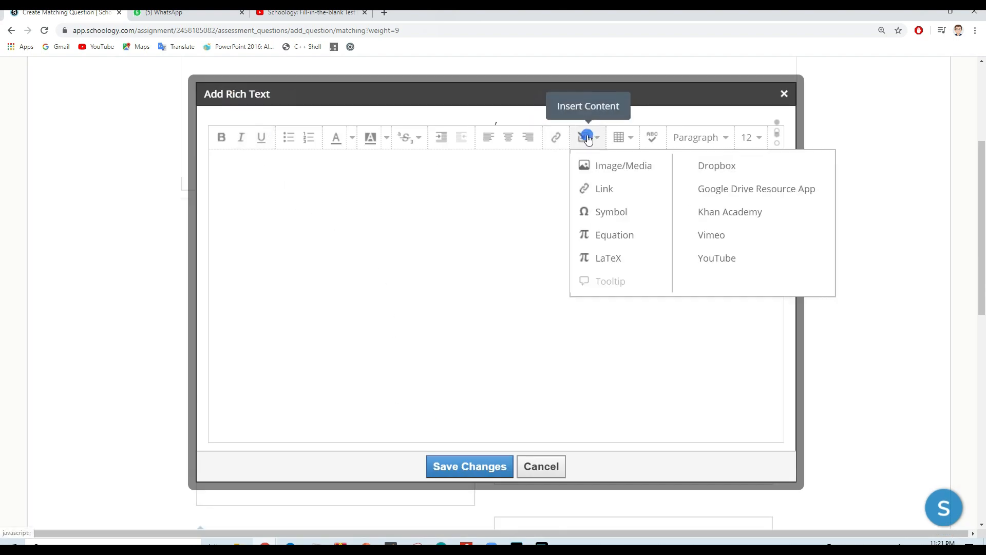
pyautogui.click(622, 170)
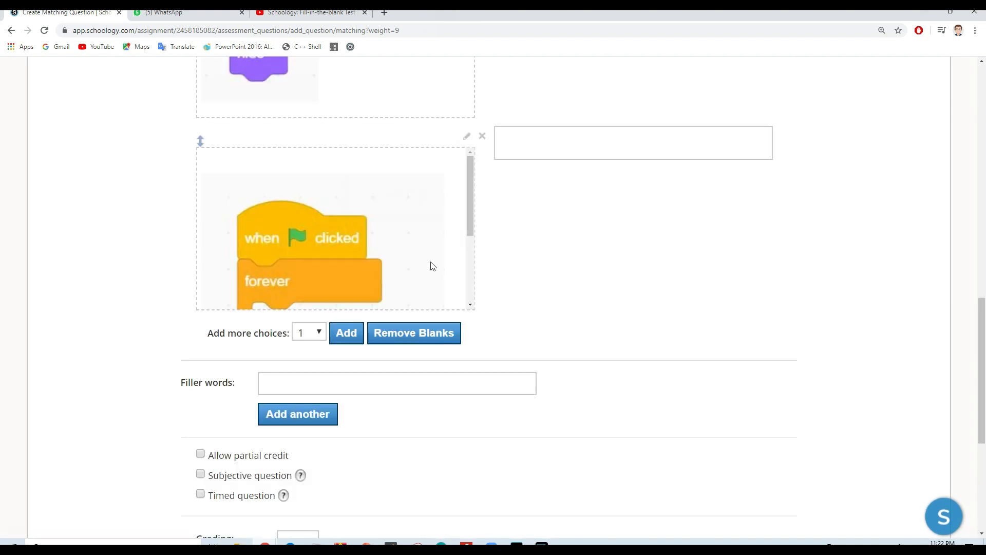
# - Enter "It will bounce the object" as the answer matching the "if on edge, bounce" image
pyautogui.scroll(-2, 433, 265)
pyautogui.scroll(3, 433, 265)
pyautogui.scroll(10, 545, 268)
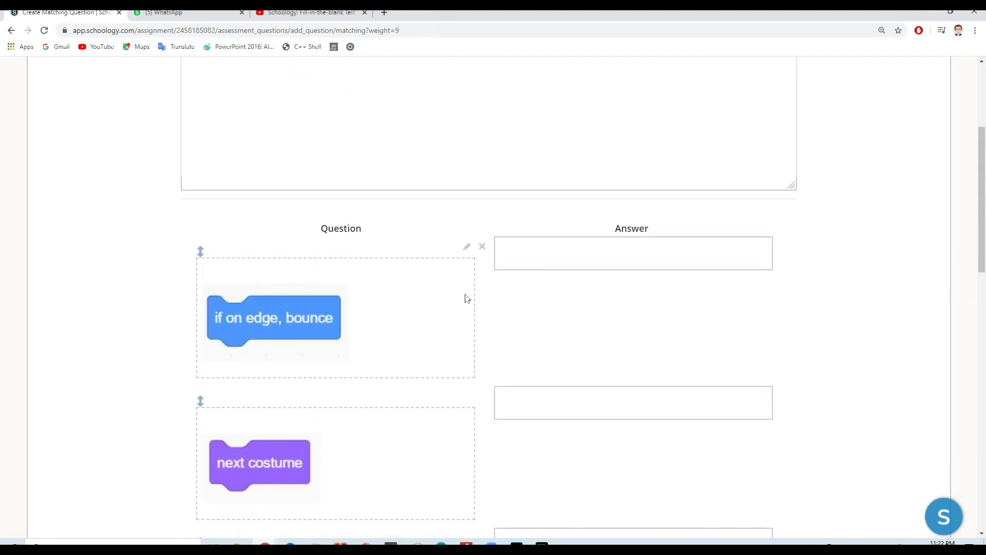
pyautogui.click(553, 257)
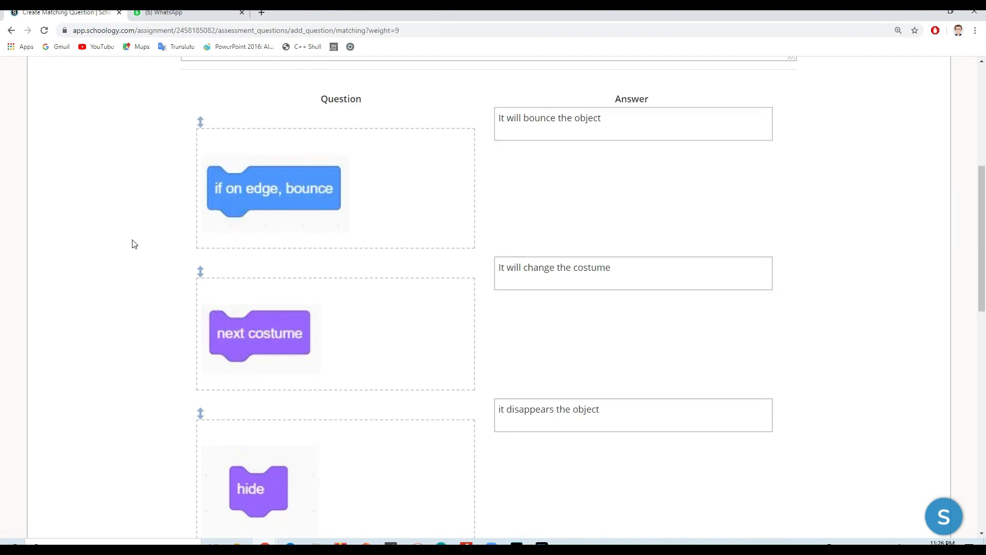
# - Enter "it runs the code 10 times" as the first filler answer of the matching question
pyautogui.scroll(-8, 334, 161)
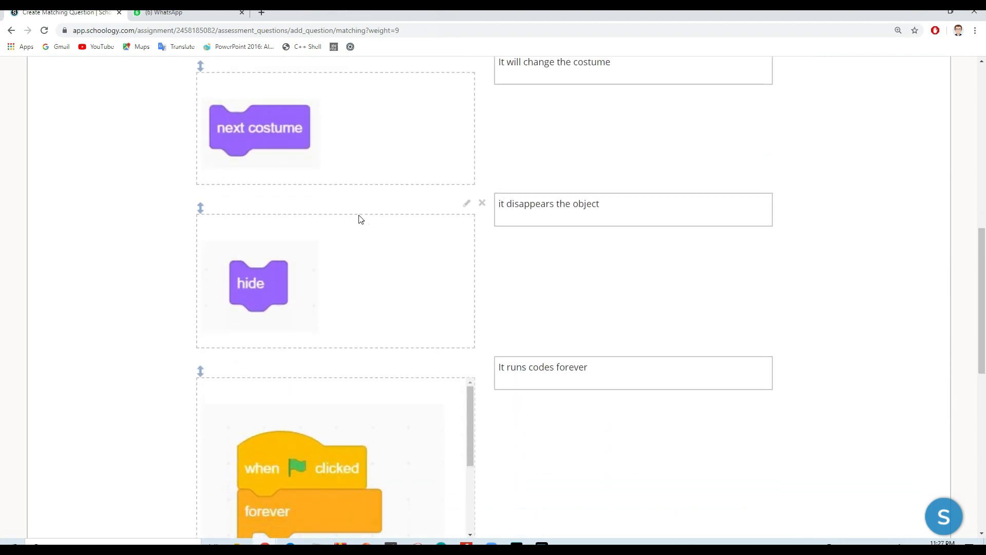
pyautogui.scroll(-3, 358, 225)
pyautogui.click(308, 406)
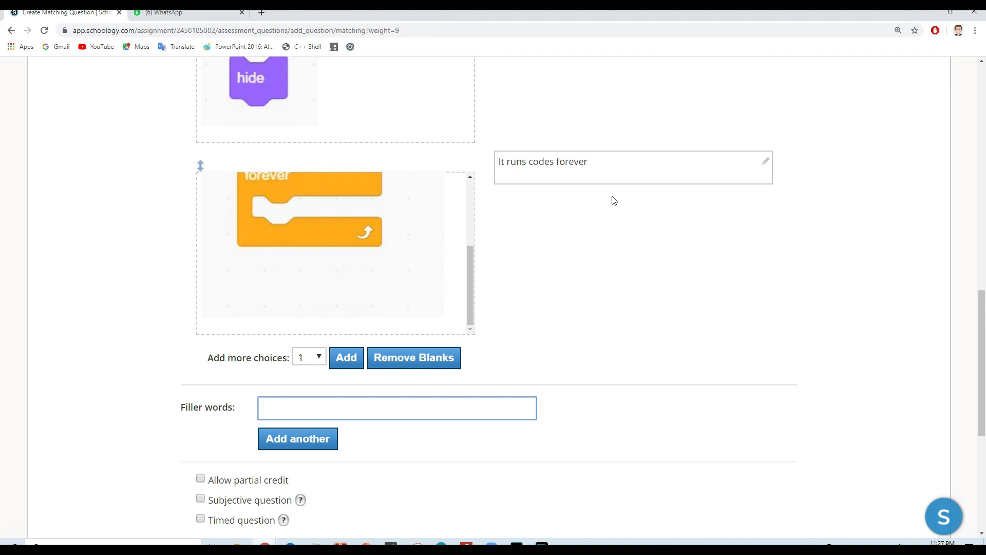
pyautogui.scroll(2, 615, 198)
pyautogui.scroll(-1, 350, 264)
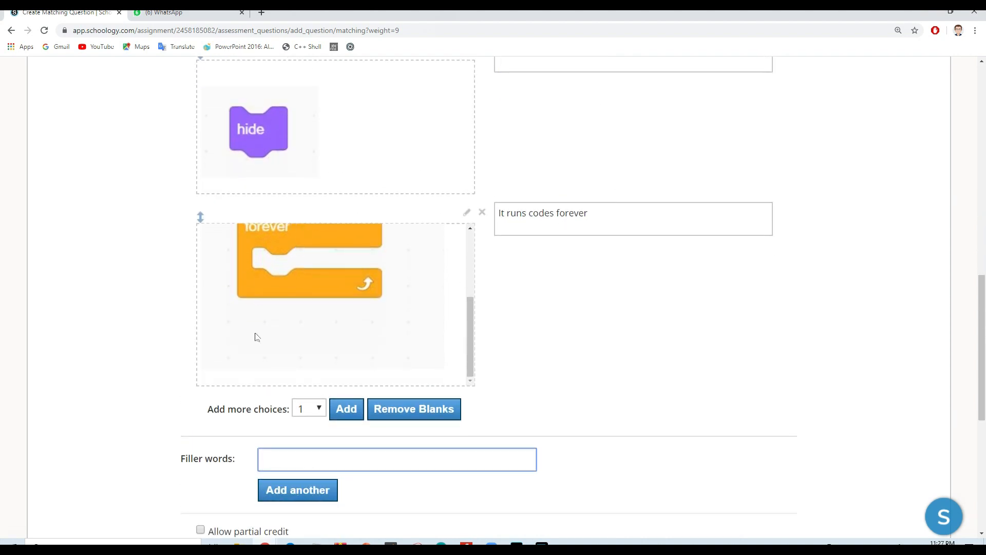
pyautogui.click(286, 460)
pyautogui.write('it runs the code 10 times')
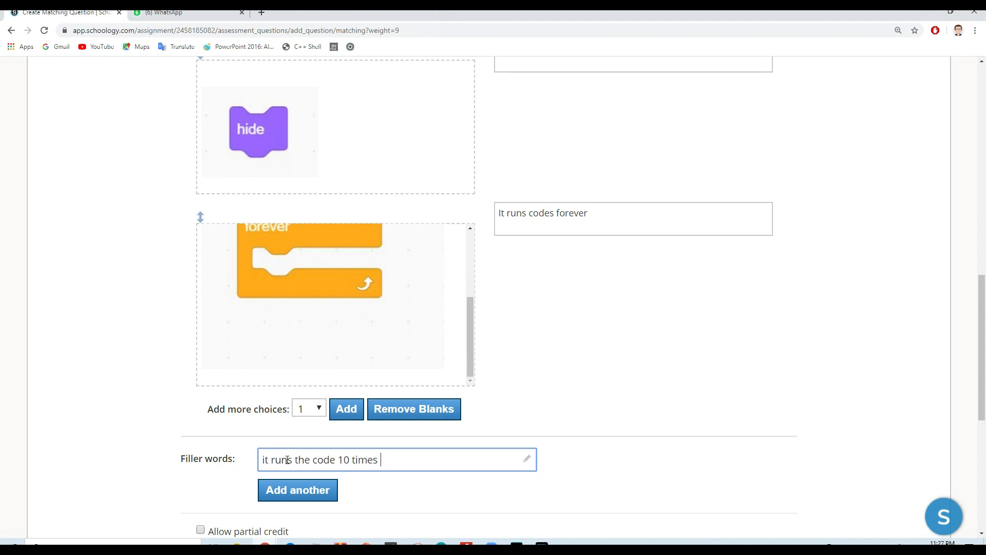
# - Add a second filler answer reading "It appears the object"
pyautogui.click(285, 491)
pyautogui.click(284, 492)
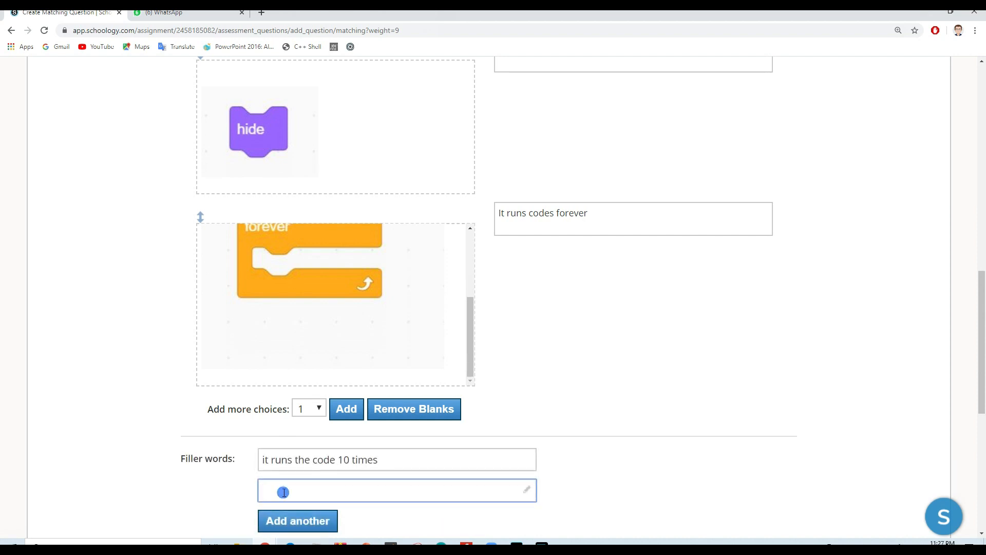
pyautogui.write('It appears the object')
pyautogui.scroll(-2, 391, 426)
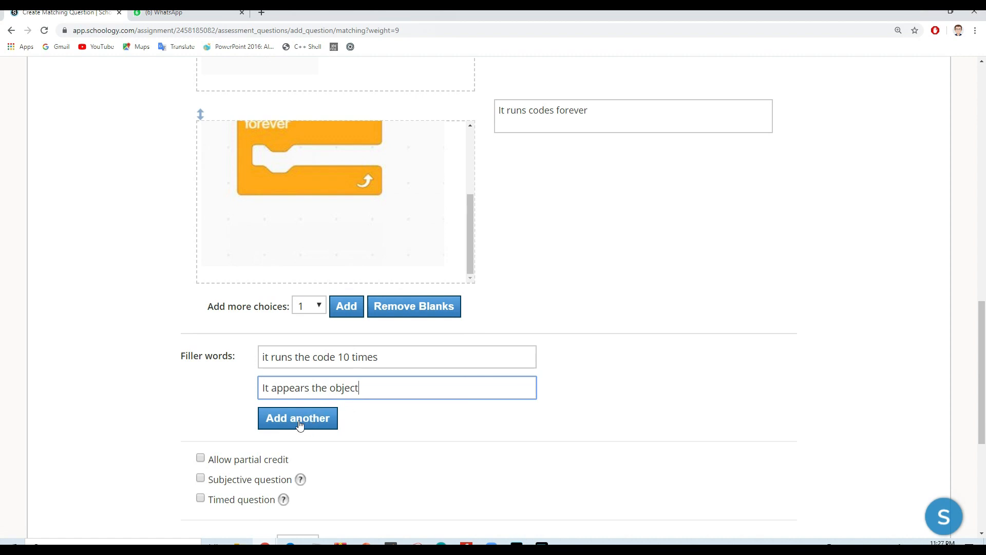
pyautogui.click(392, 413)
# - Allow partial credit on the matching question and set its grading to 20 points
pyautogui.scroll(-2, 321, 352)
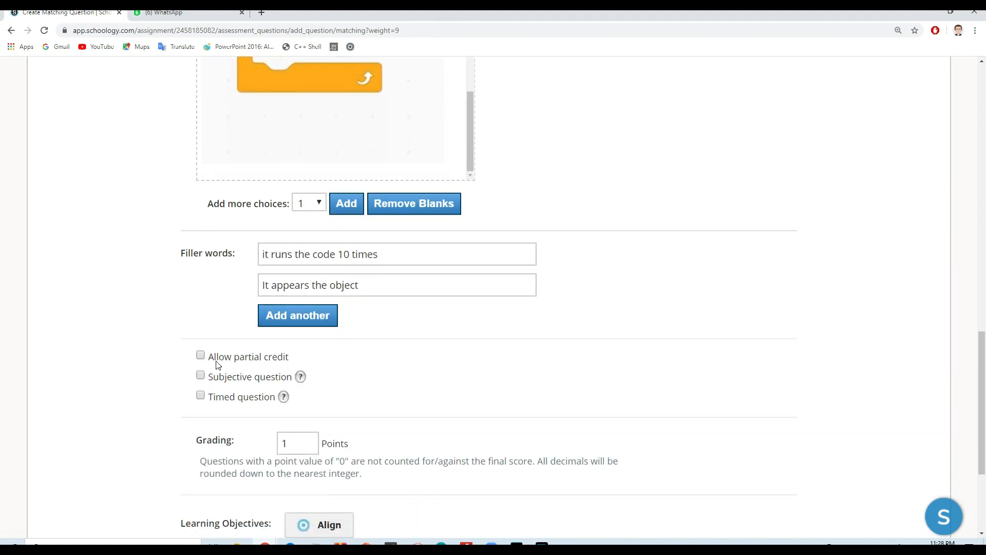
pyautogui.click(201, 355)
pyautogui.doubleClick(302, 443)
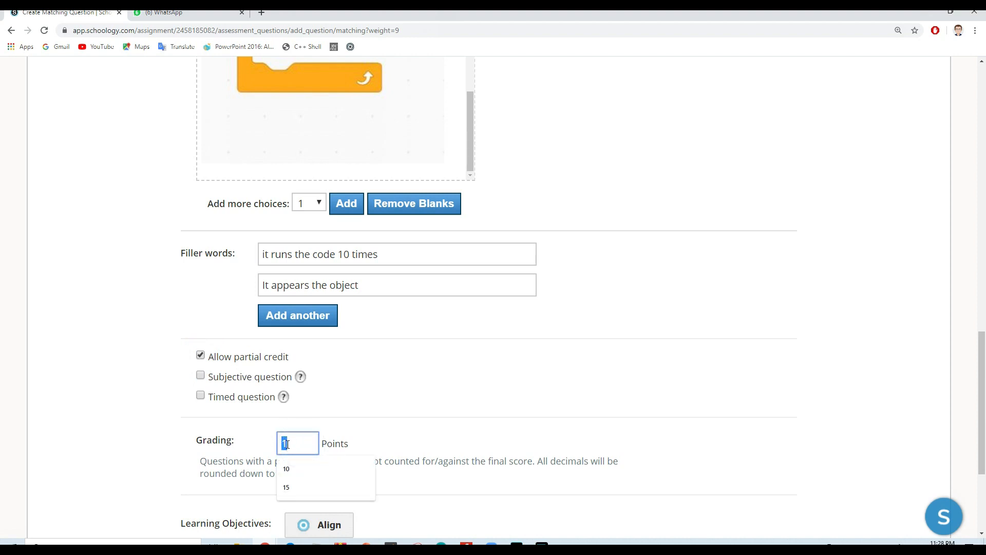
pyautogui.write('20')
pyautogui.click(368, 406)
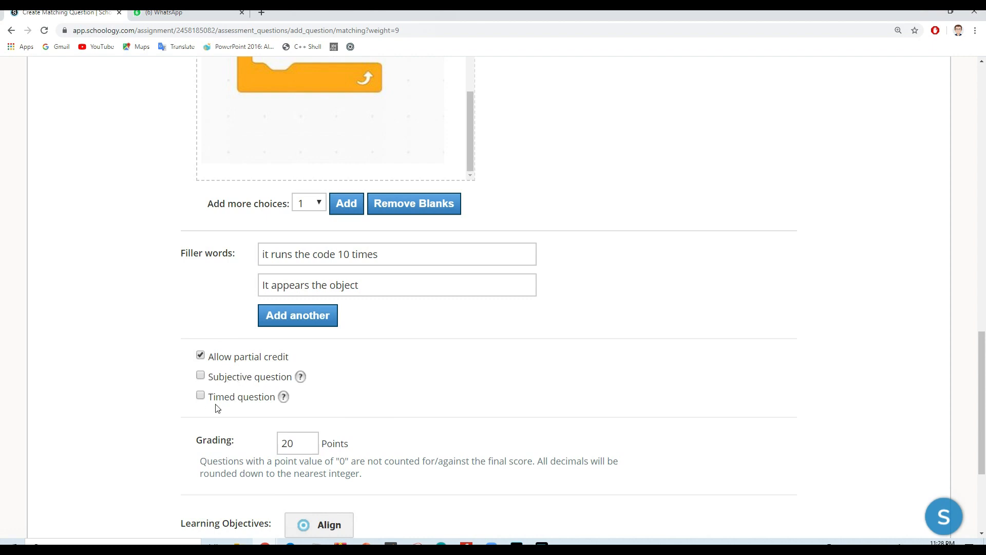
# - Make the matching question timed with a 2-minute limit and create it
pyautogui.click(200, 395)
pyautogui.scroll(-1, 200, 395)
pyautogui.click(333, 376)
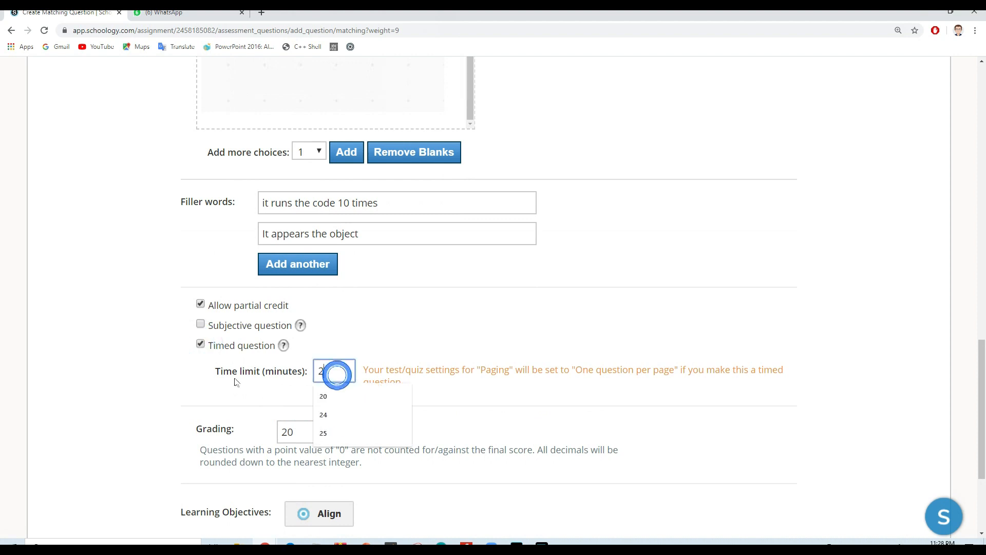
pyautogui.scroll(-2, 198, 380)
pyautogui.click(448, 452)
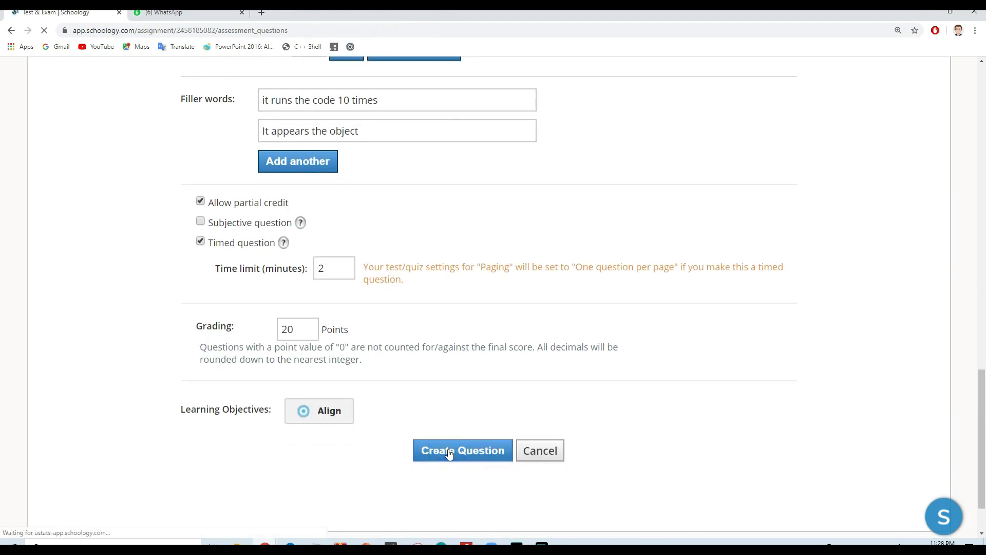
# - Try out the matching question in the test preview, answering its four items with c, d, f and b
pyautogui.scroll(-1, 255, 419)
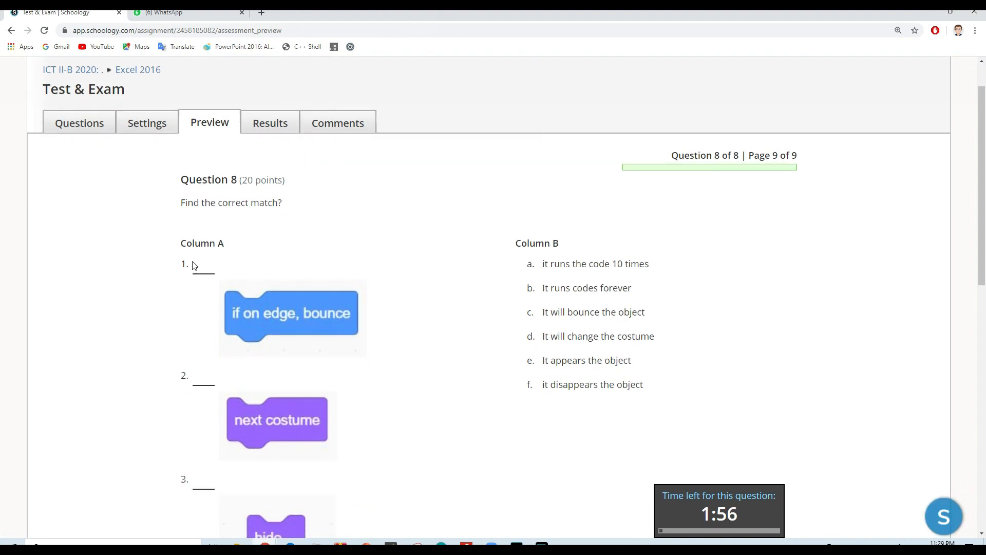
pyautogui.scroll(-2, 200, 411)
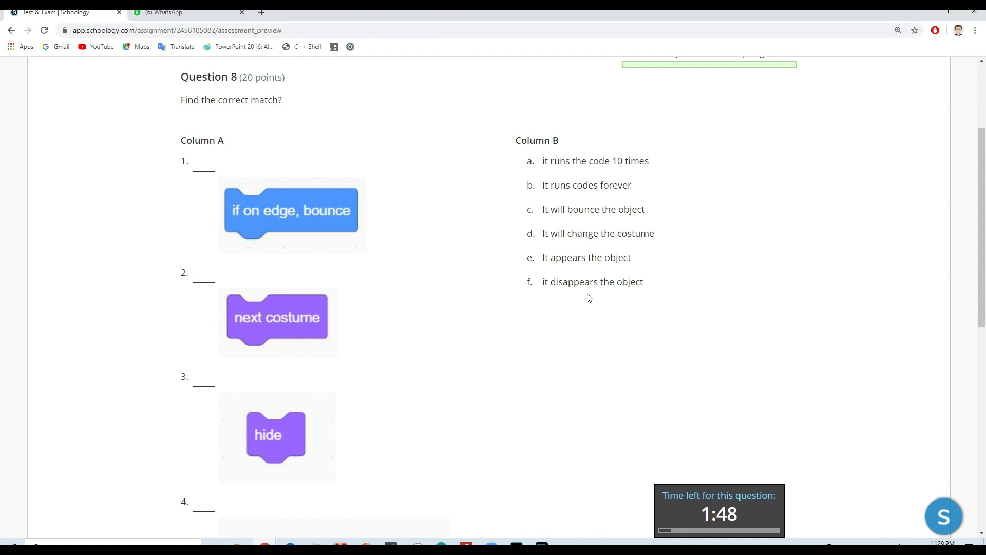
pyautogui.click(200, 163)
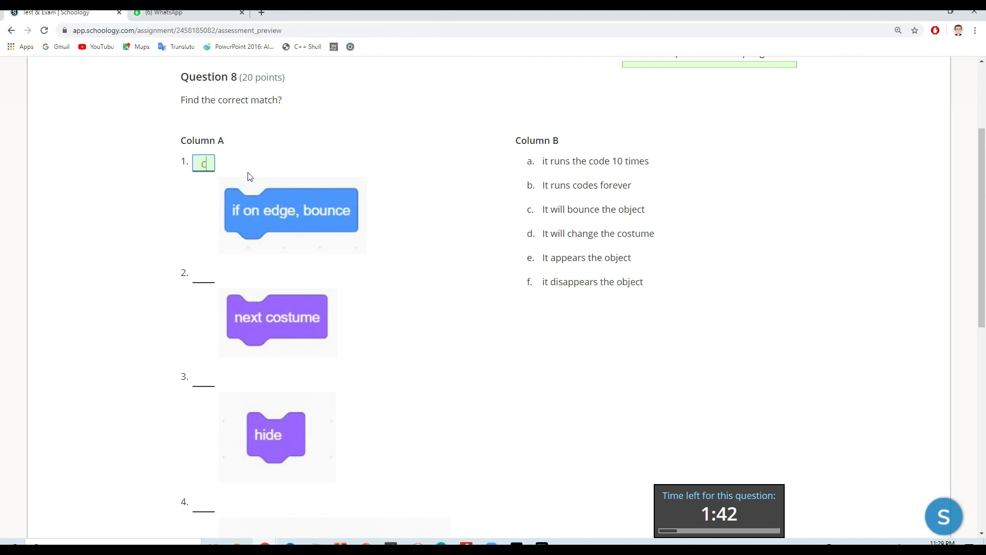
pyautogui.press('Tab')
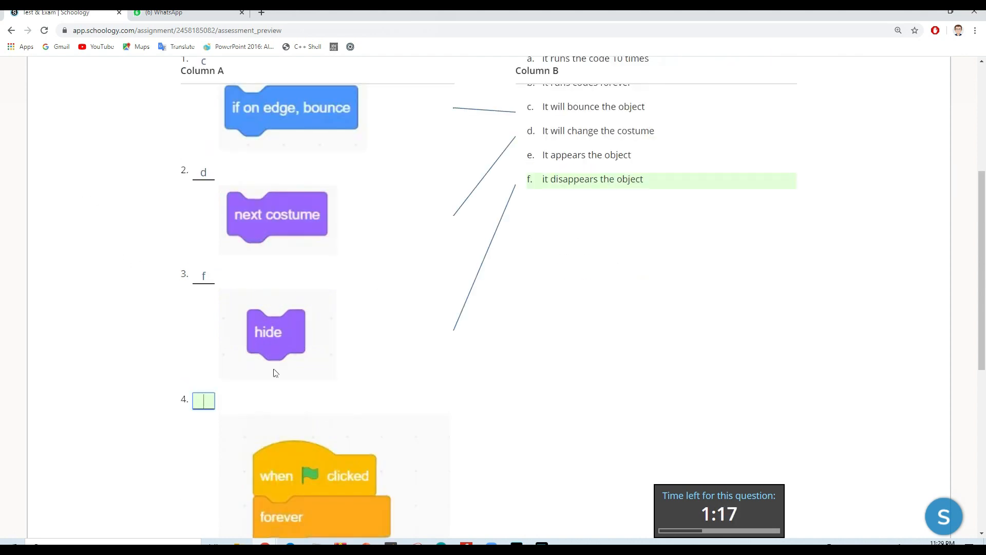
pyautogui.write('b')
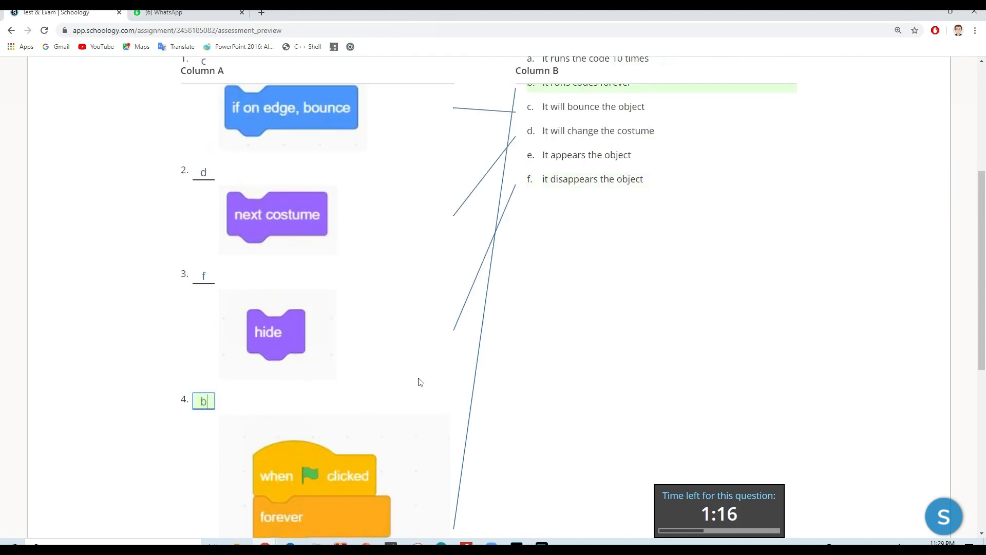
pyautogui.scroll(-8, 571, 366)
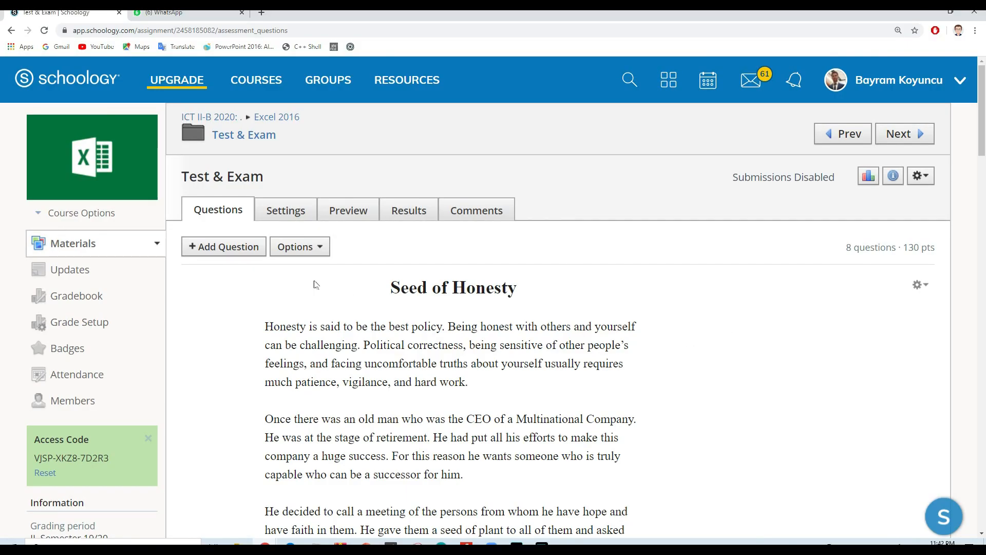
# - Start adding question 1, the True/False question, to a new question bank
pyautogui.scroll(-20, 316, 283)
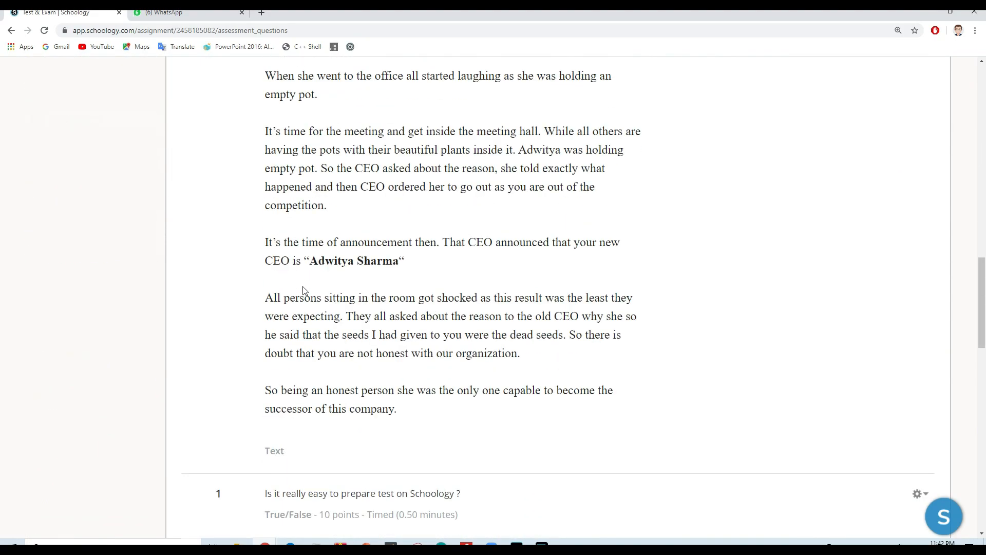
pyautogui.scroll(-2, 791, 493)
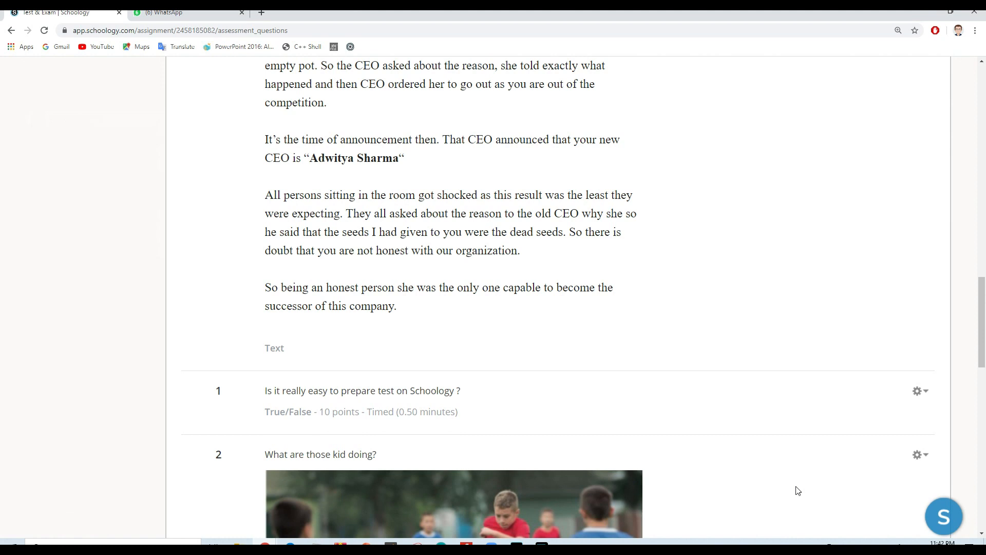
pyautogui.click(924, 391)
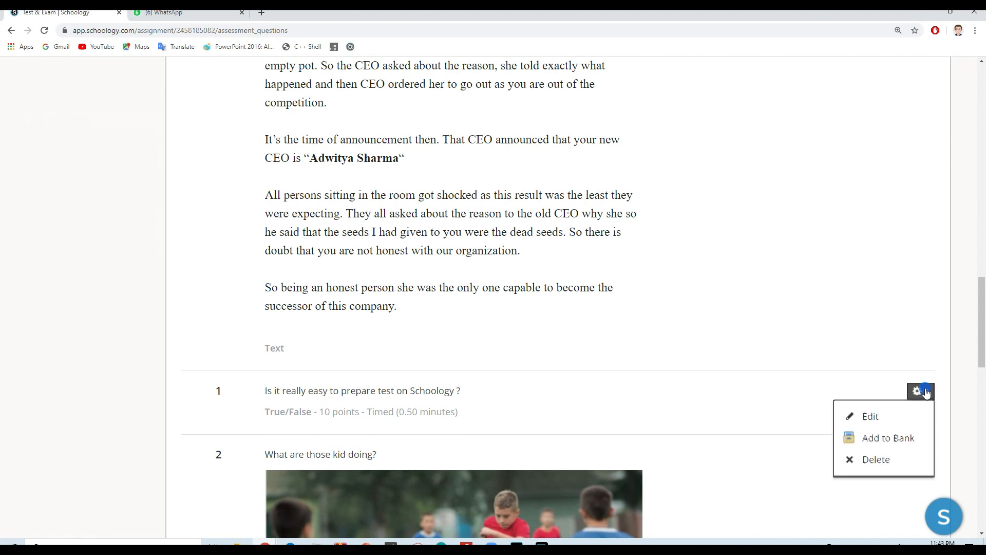
pyautogui.click(883, 435)
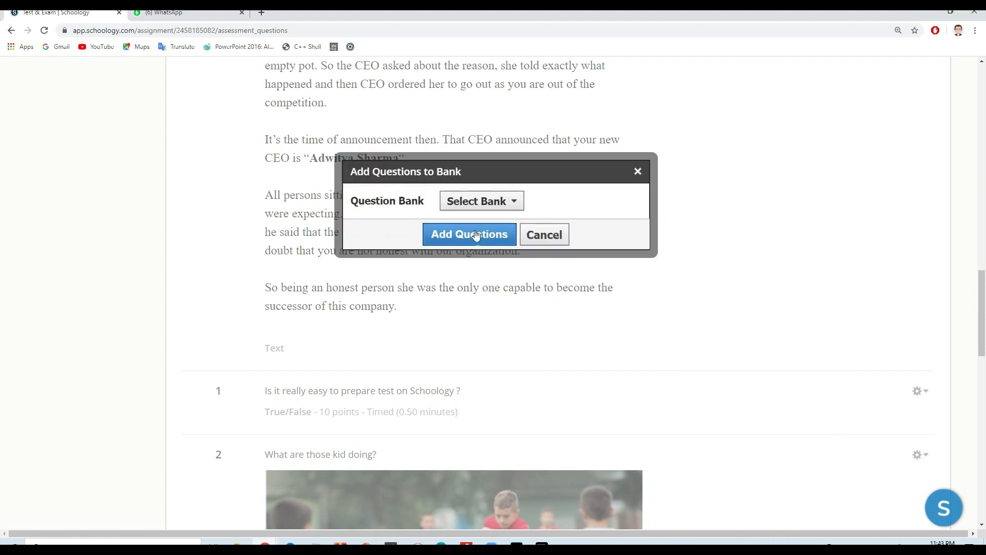
pyautogui.click(499, 204)
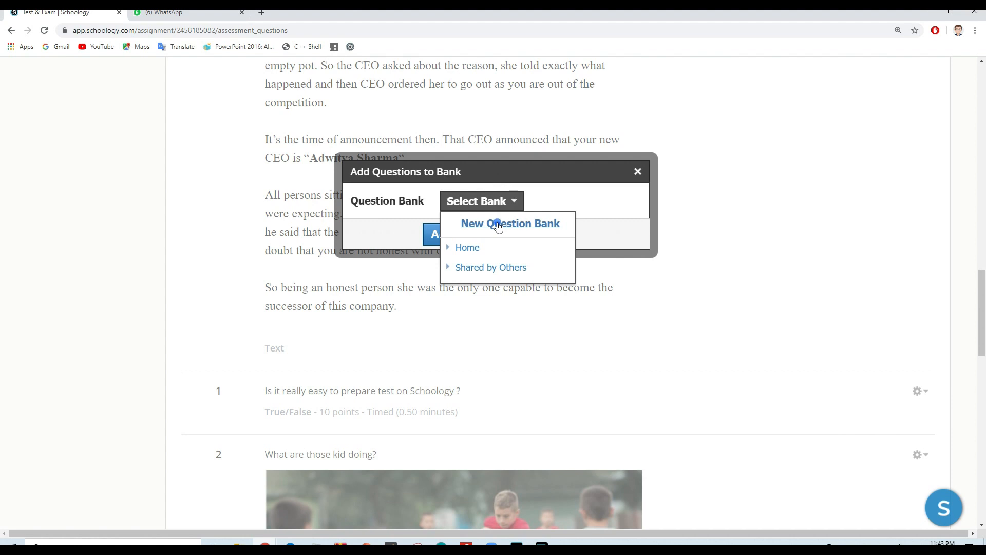
pyautogui.click(497, 226)
# - Name the new question bank General
pyautogui.click(494, 215)
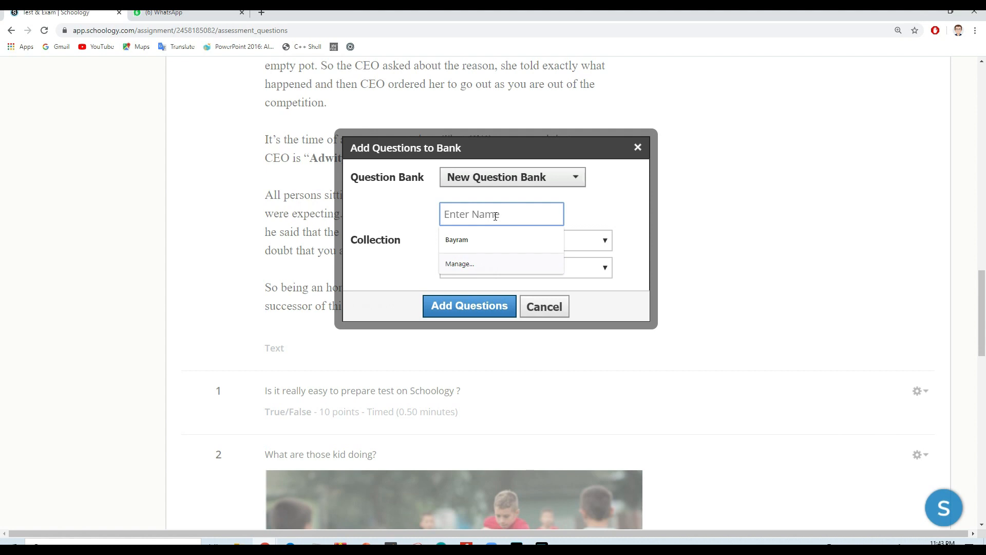
pyautogui.write('Genaral')
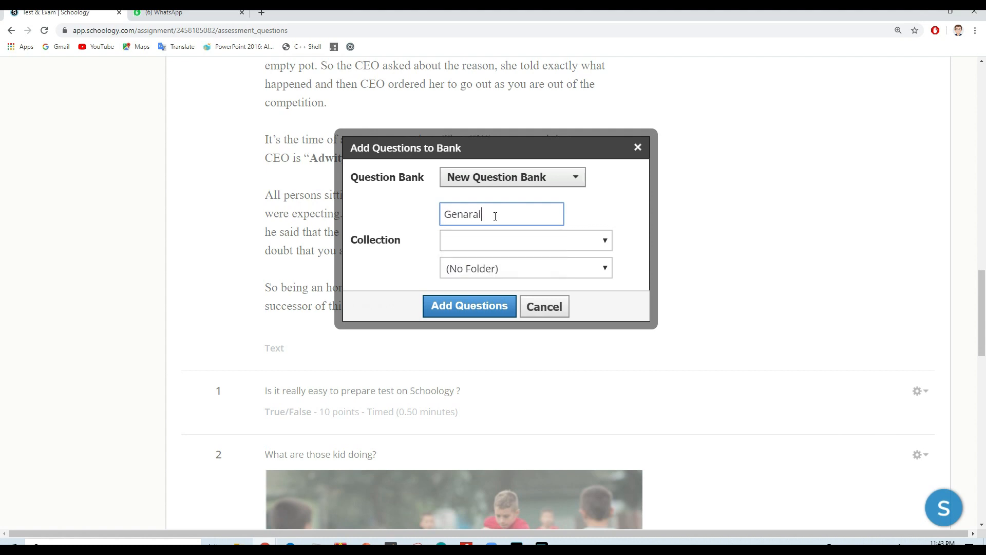
pyautogui.click(469, 216)
pyautogui.press('BackSpace')
pyautogui.write('e')
# - Choose the Home collection with no folder for the new bank and add the question to it
pyautogui.click(491, 246)
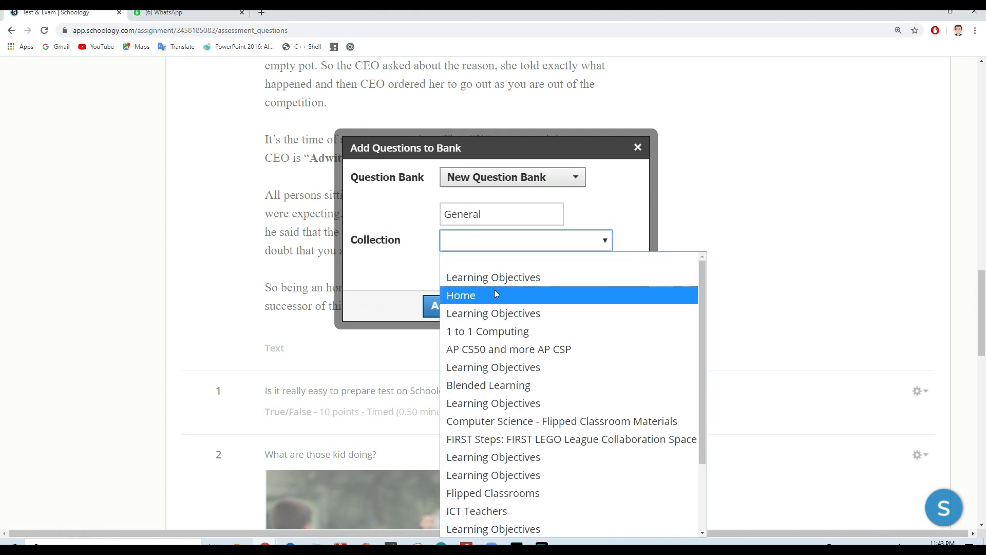
pyautogui.click(495, 295)
pyautogui.click(515, 266)
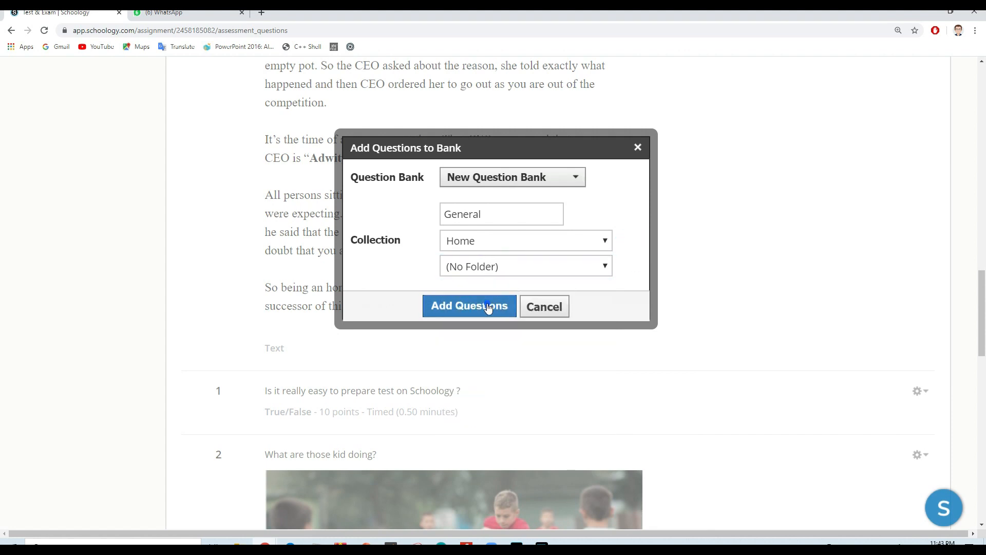
pyautogui.click(488, 304)
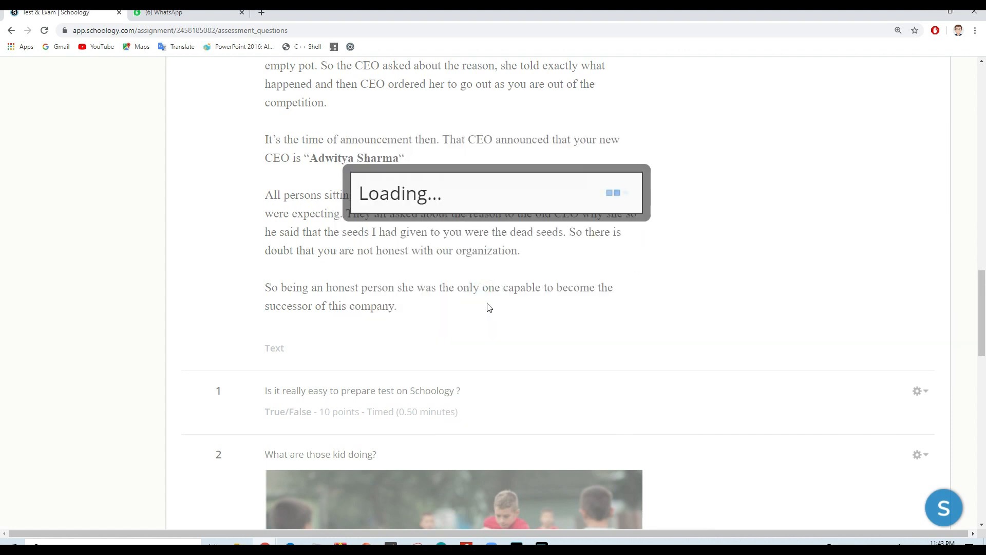
# - Add question 2, "What are those kid doing?", to the General question bank in the Home collection
pyautogui.scroll(-4, 522, 337)
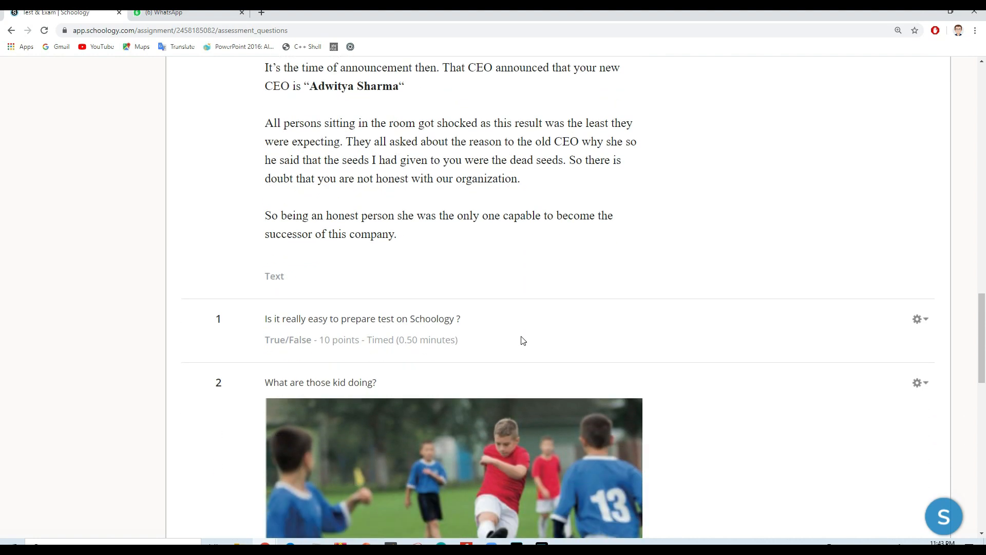
pyautogui.click(920, 280)
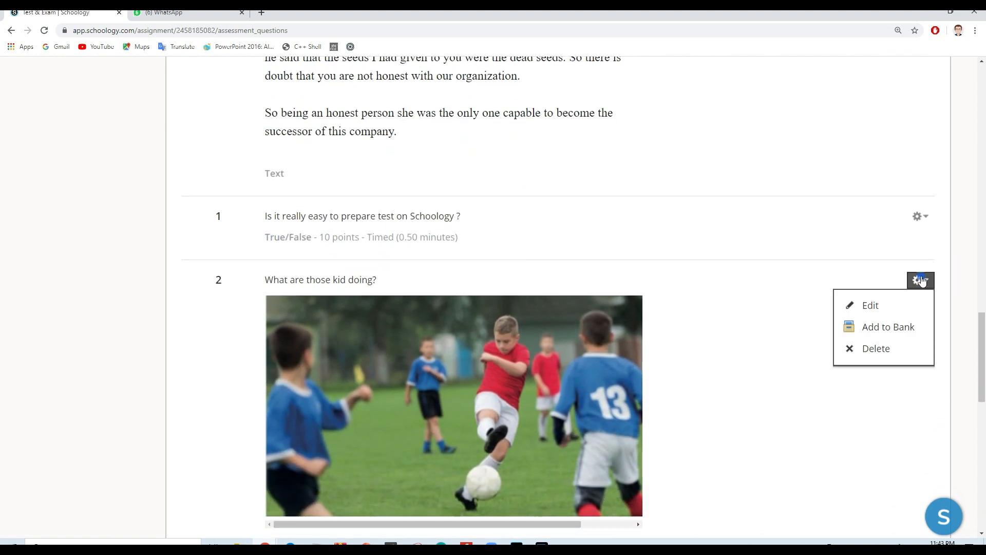
pyautogui.click(871, 326)
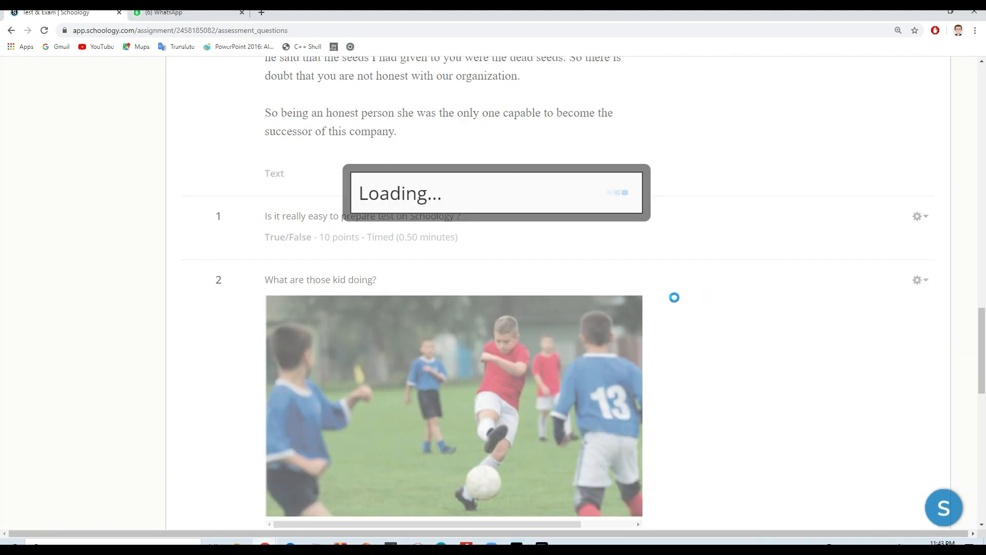
pyautogui.click(471, 201)
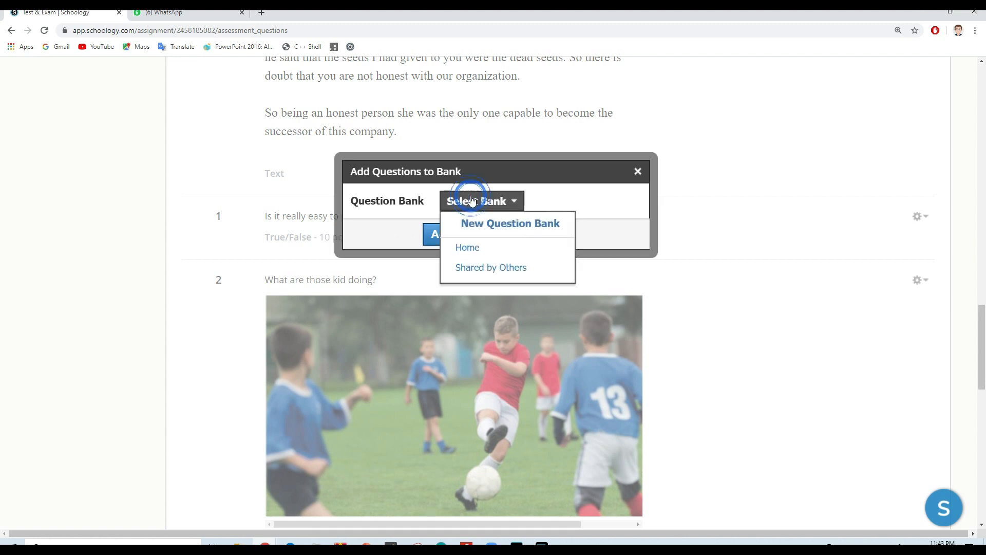
pyautogui.click(467, 247)
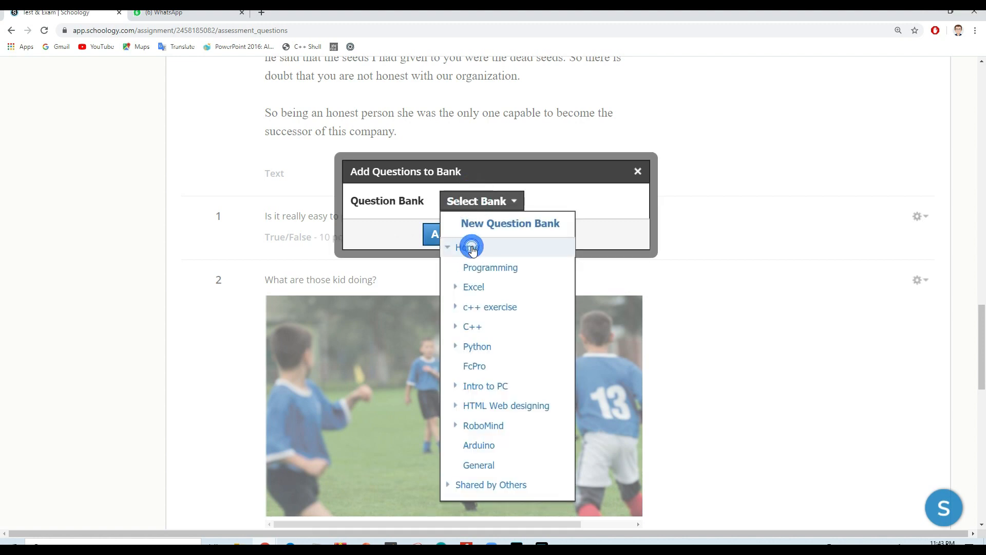
pyautogui.click(470, 457)
pyautogui.scroll(-1, 483, 501)
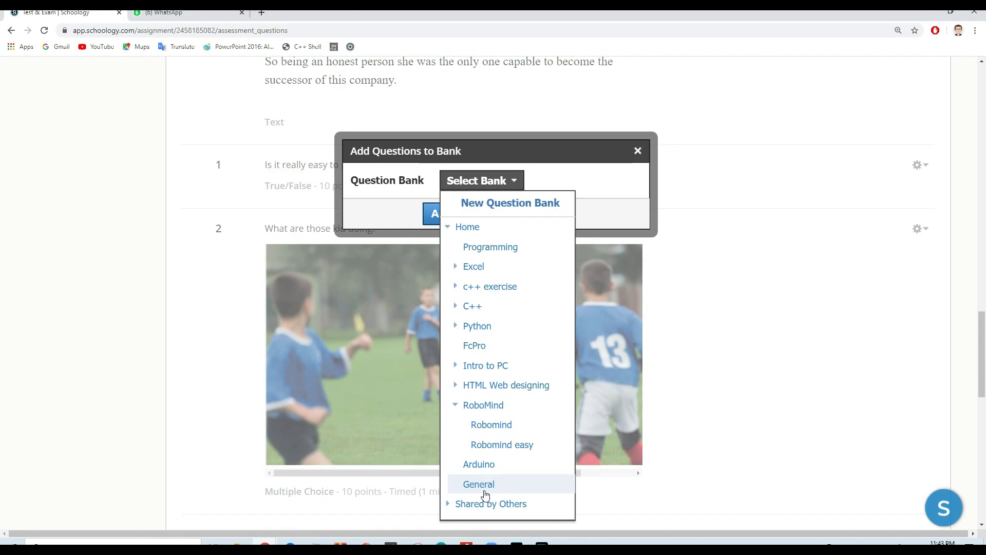
pyautogui.click(480, 493)
pyautogui.click(475, 233)
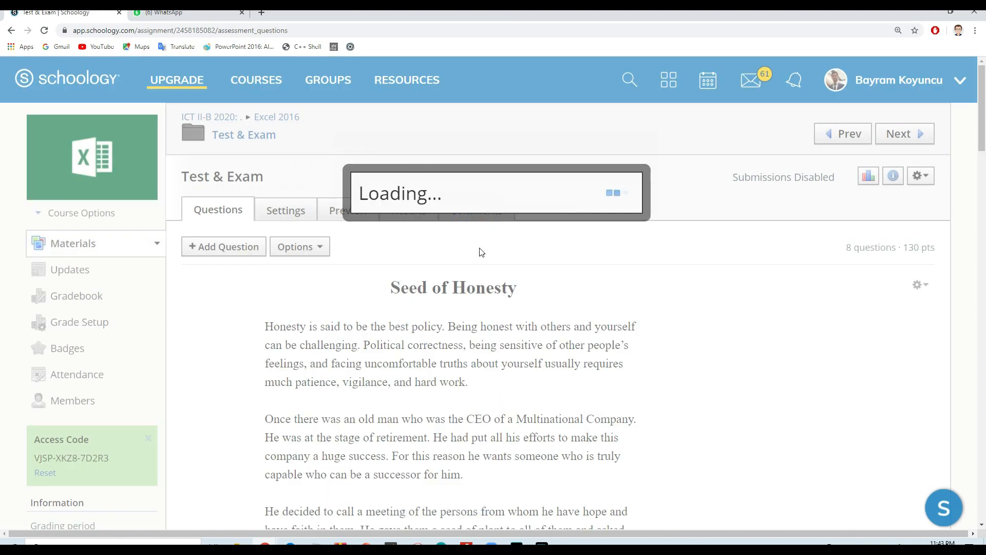
pyautogui.scroll(-1, 480, 252)
pyautogui.scroll(-20, 483, 254)
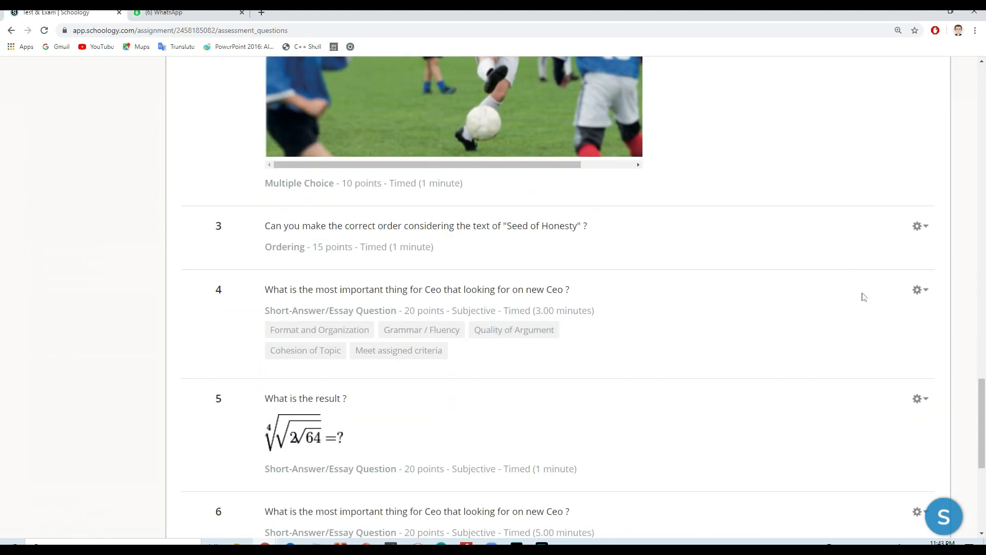
pyautogui.scroll(-6, 868, 324)
pyautogui.scroll(15, 874, 349)
pyautogui.scroll(15, 875, 348)
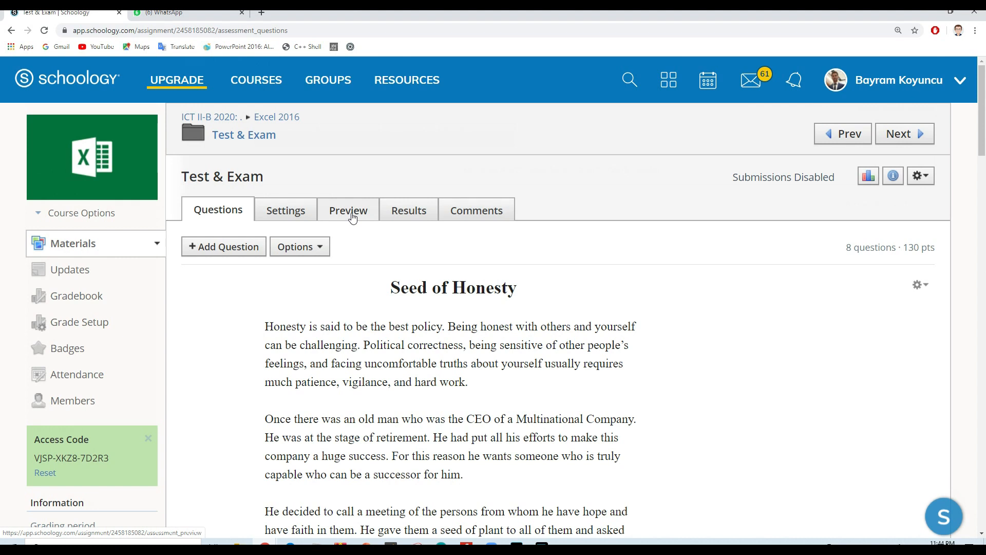
# - Enter "Note : Read the text before the exam" as the instructions in the test settings
pyautogui.click(285, 211)
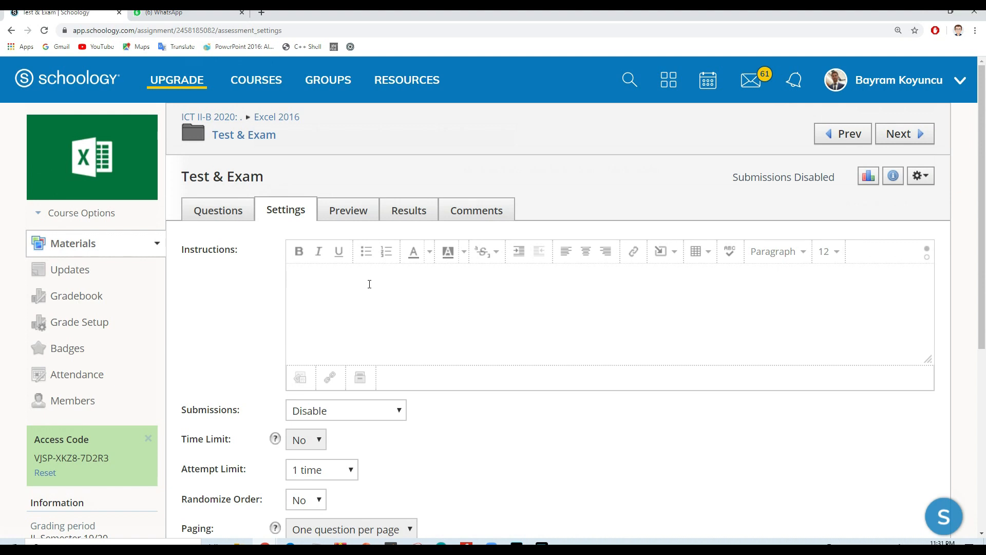
pyautogui.click(369, 284)
pyautogui.write('Note : Read the text  before the exam')
# - Set the test's submissions to "Enable from... until..."
pyautogui.scroll(-2, 416, 344)
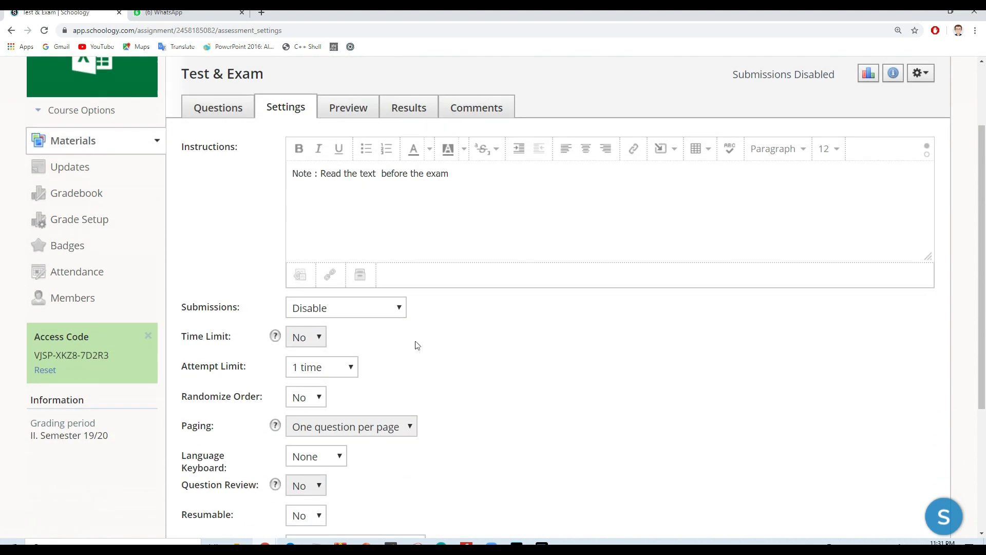
pyautogui.scroll(-1, 362, 328)
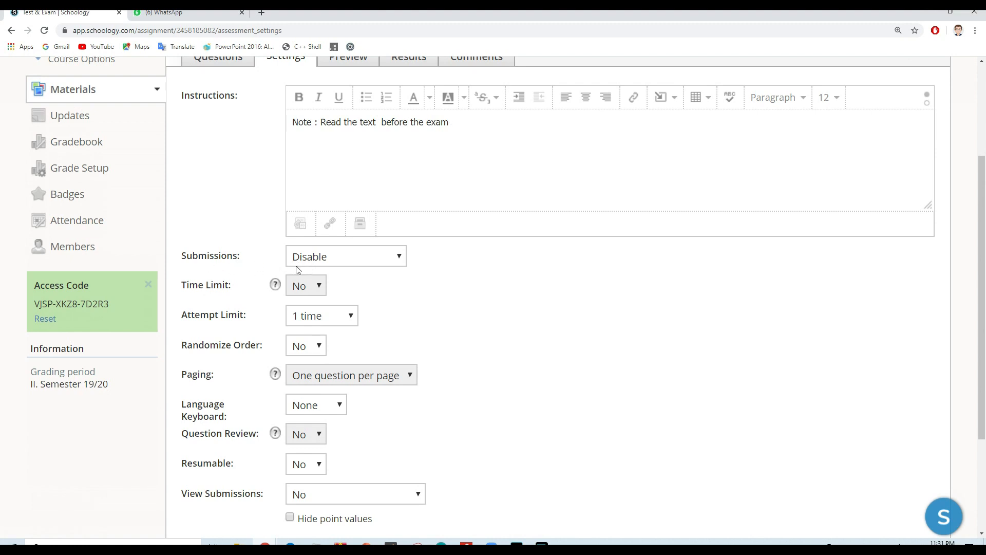
pyautogui.click(358, 258)
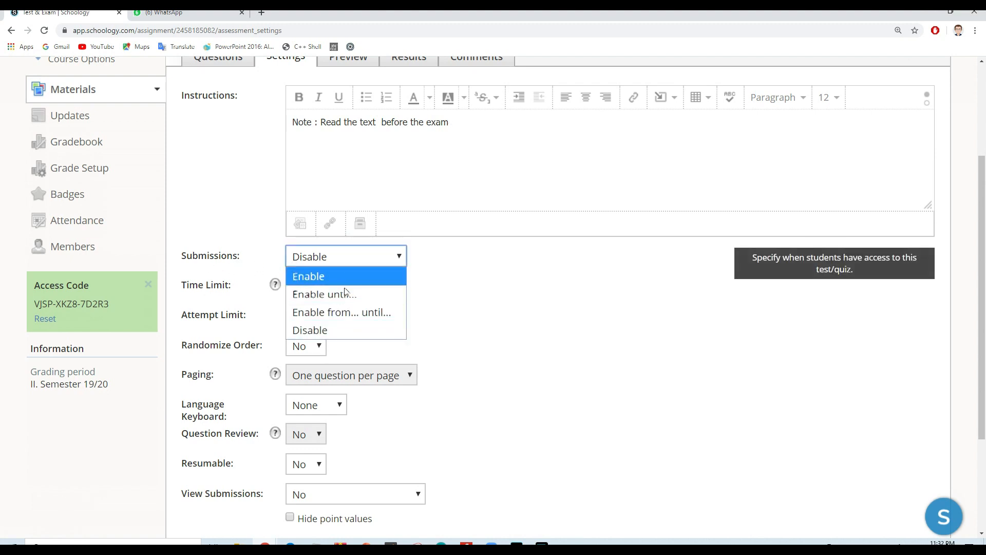
pyautogui.click(354, 313)
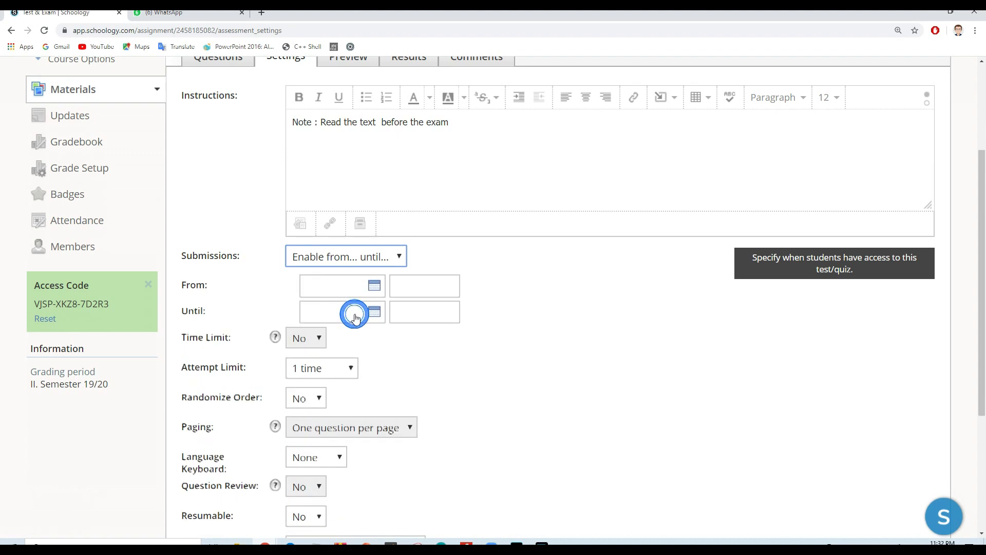
# - Set the start of the test's submission period to 4/10/20 at 12:20PM
pyautogui.click(335, 288)
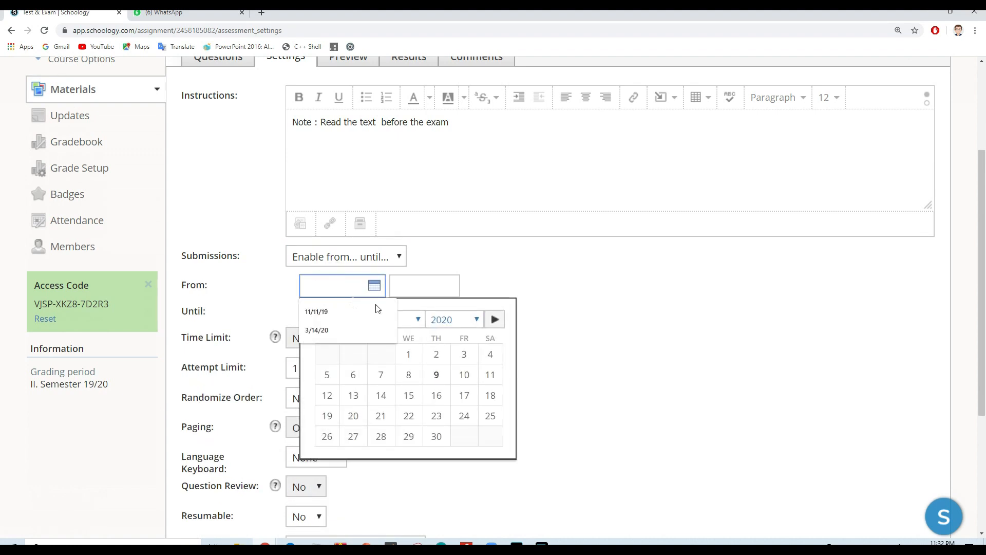
pyautogui.click(464, 380)
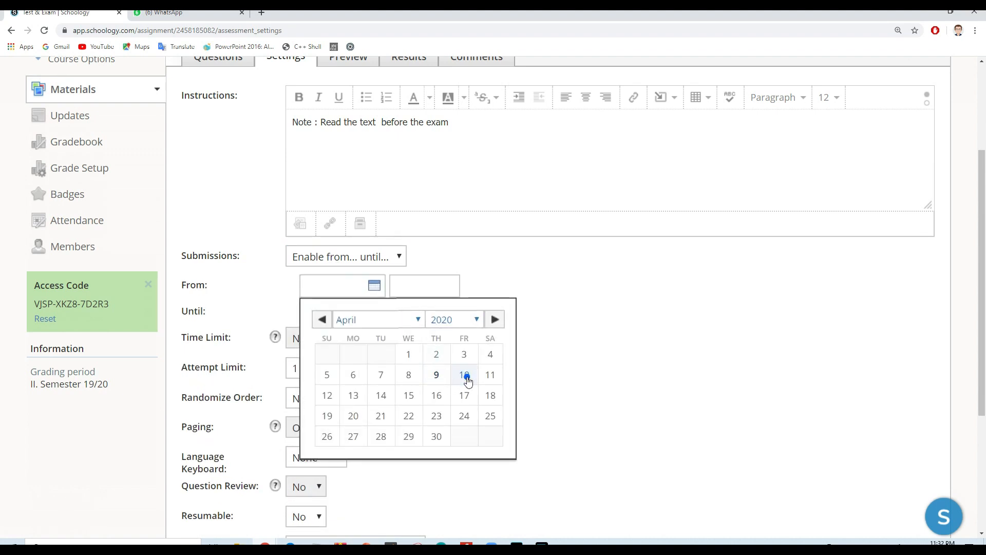
pyautogui.click(410, 286)
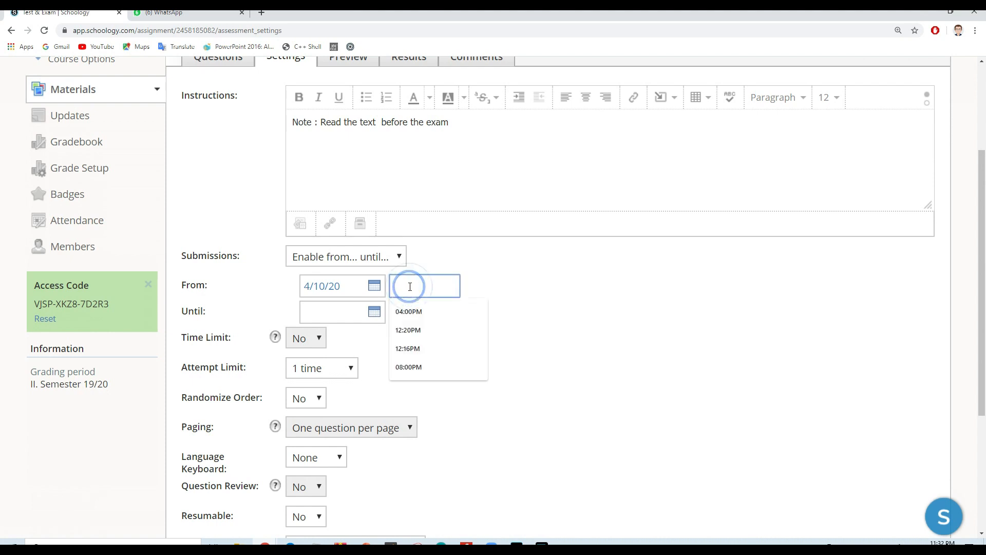
pyautogui.click(414, 329)
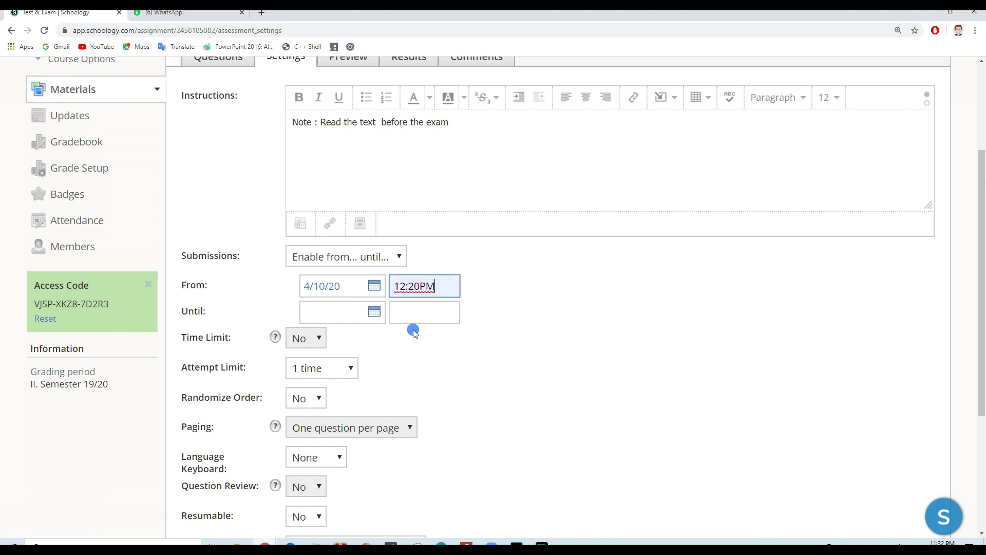
# - Set the end of the test's submission period to 4/10/20 at 12:50PM
pyautogui.click(357, 311)
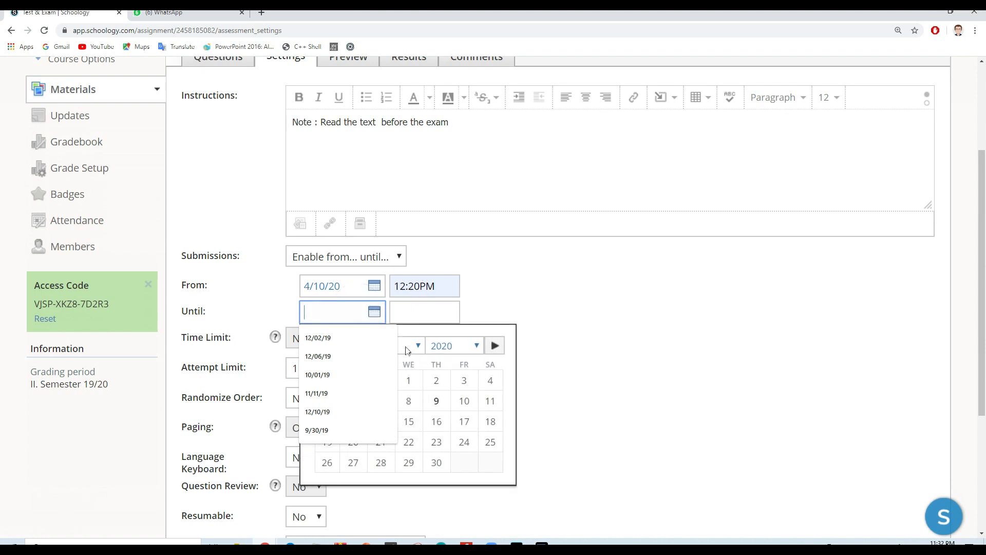
pyautogui.click(462, 399)
pyautogui.click(405, 312)
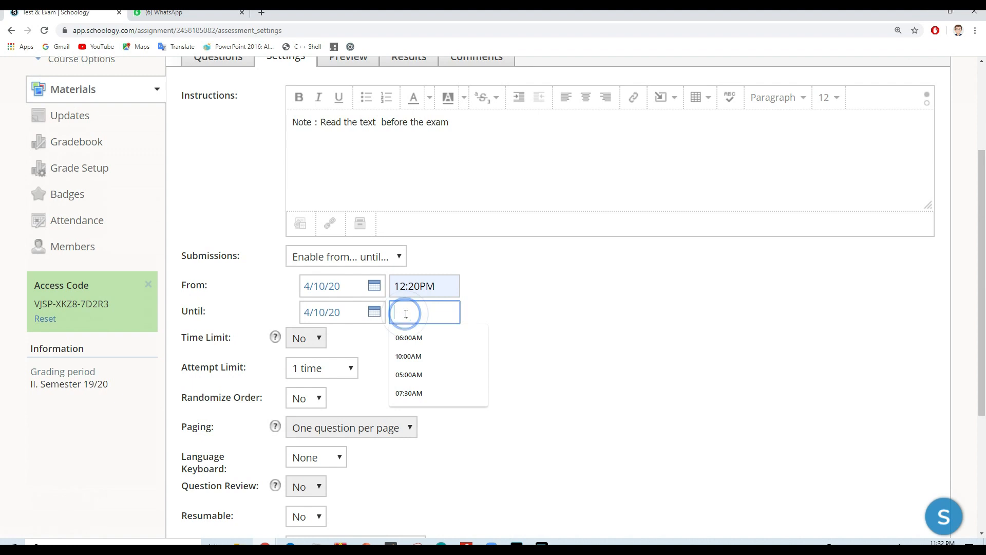
pyautogui.click(410, 315)
pyautogui.write('25')
pyautogui.click(414, 315)
pyautogui.write('50AM')
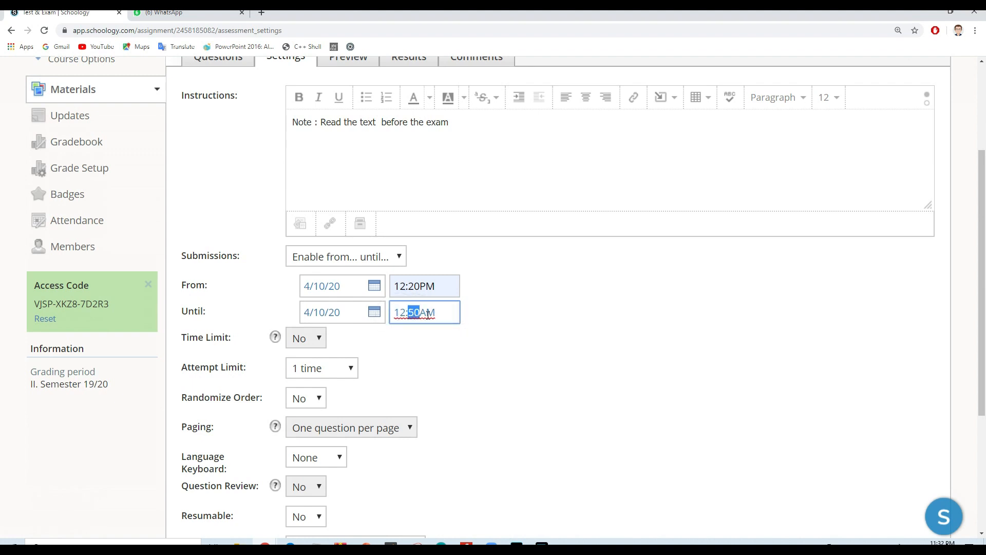
pyautogui.click(430, 313)
pyautogui.click(548, 309)
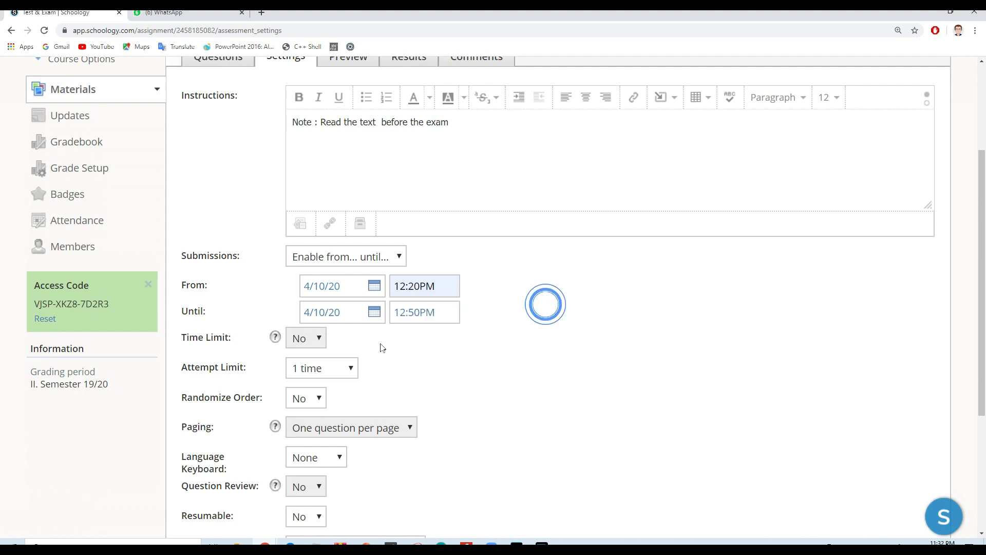
# - Limit the test to 1 time under the attempt limit
pyautogui.click(319, 339)
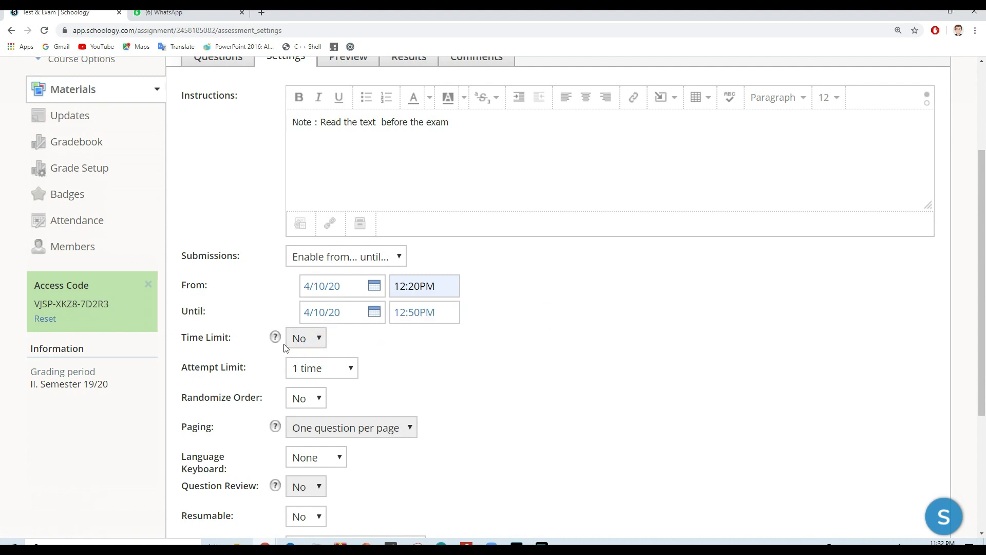
pyautogui.moveTo(280, 341)
pyautogui.scroll(-1, 385, 349)
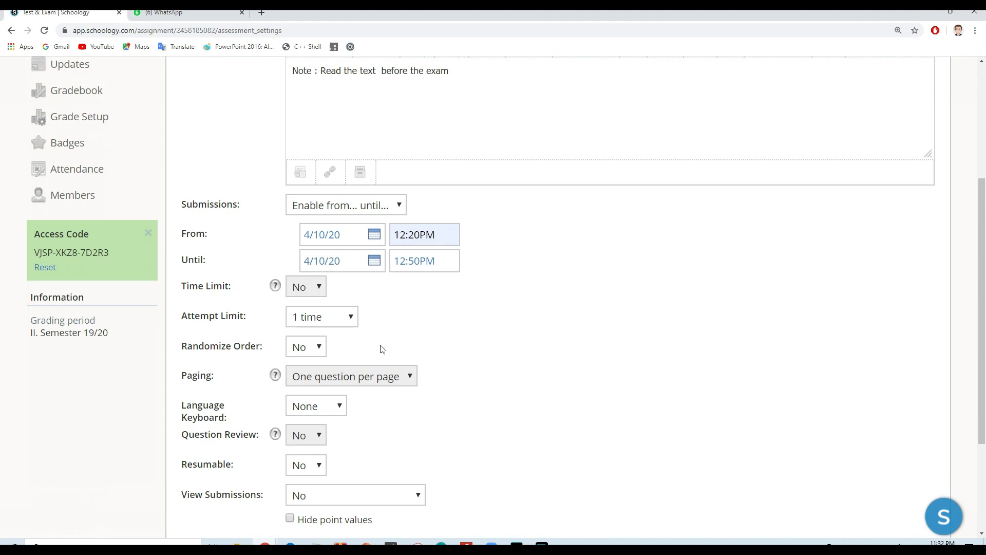
pyautogui.click(345, 320)
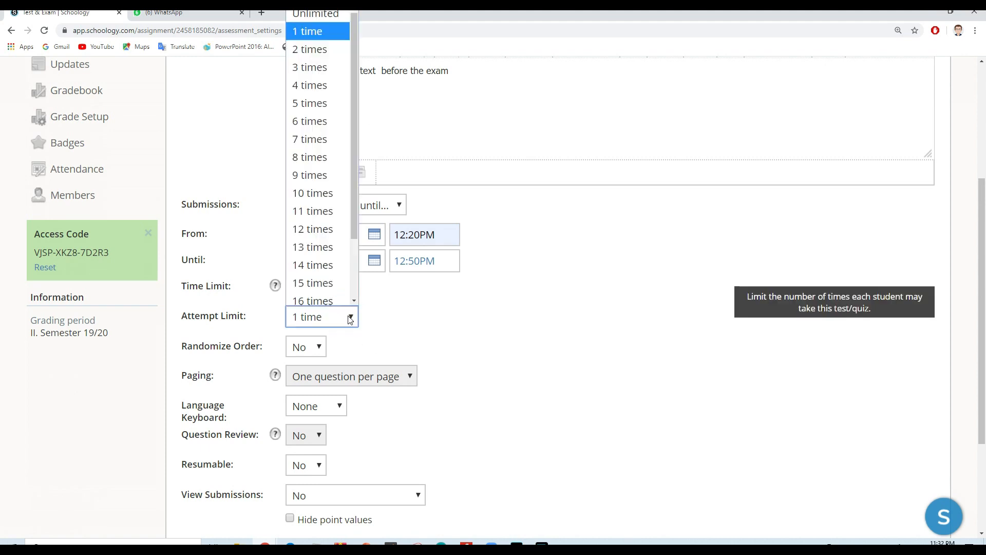
pyautogui.click(310, 32)
pyautogui.click(430, 347)
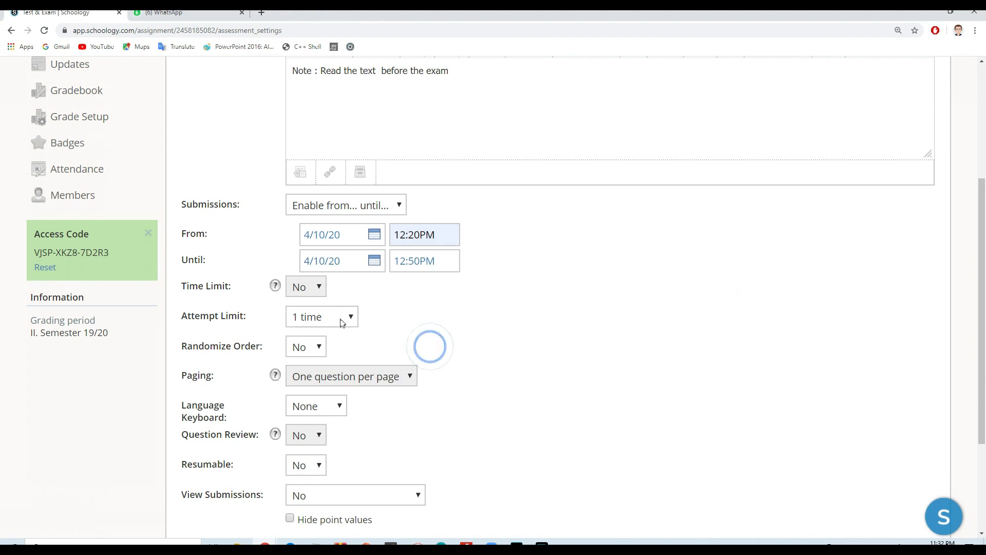
# - Make the test resumable and randomize the order of its questions
pyautogui.click(308, 470)
pyautogui.click(302, 504)
pyautogui.click(355, 465)
pyautogui.click(314, 345)
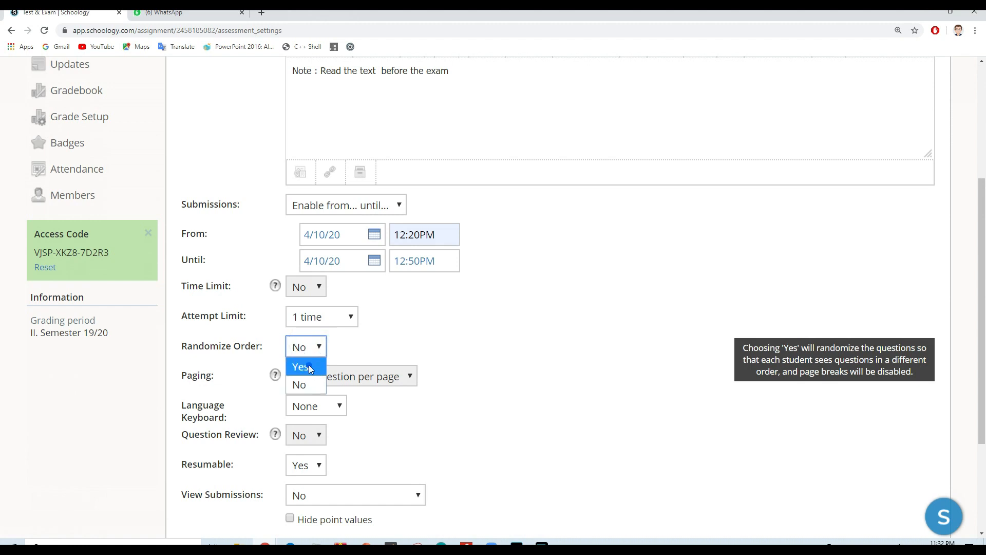
pyautogui.click(316, 365)
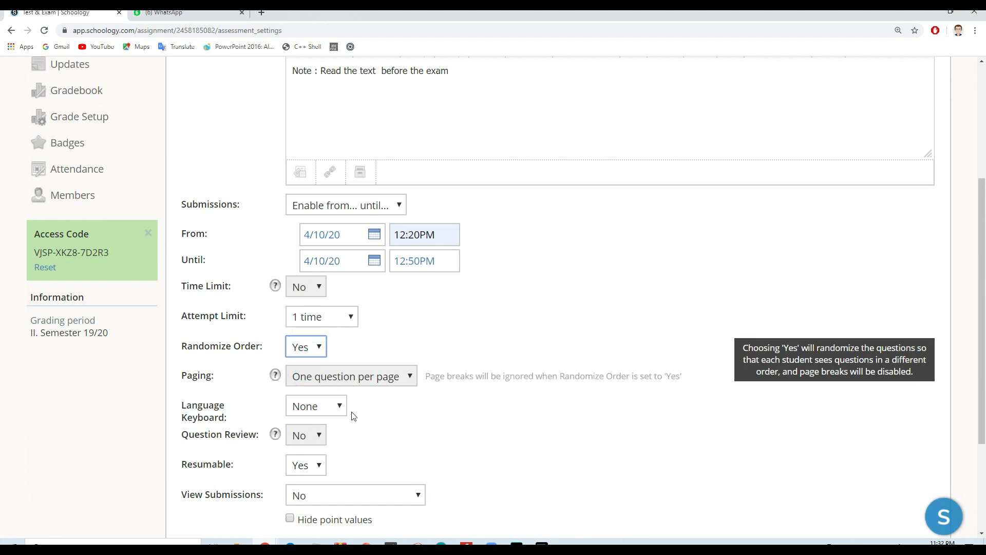
# - Keep View Submissions at No and save the test settings
pyautogui.scroll(-2, 390, 457)
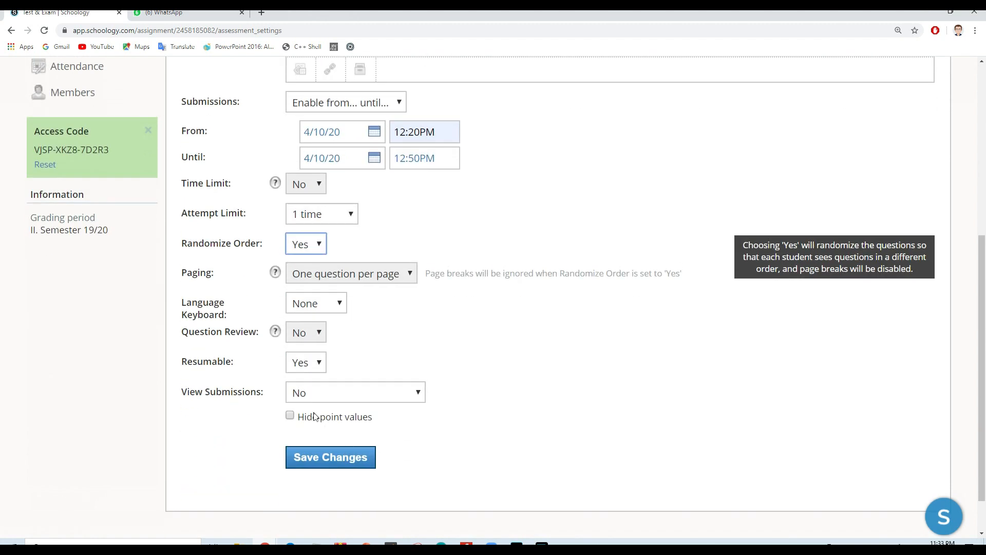
pyautogui.click(338, 395)
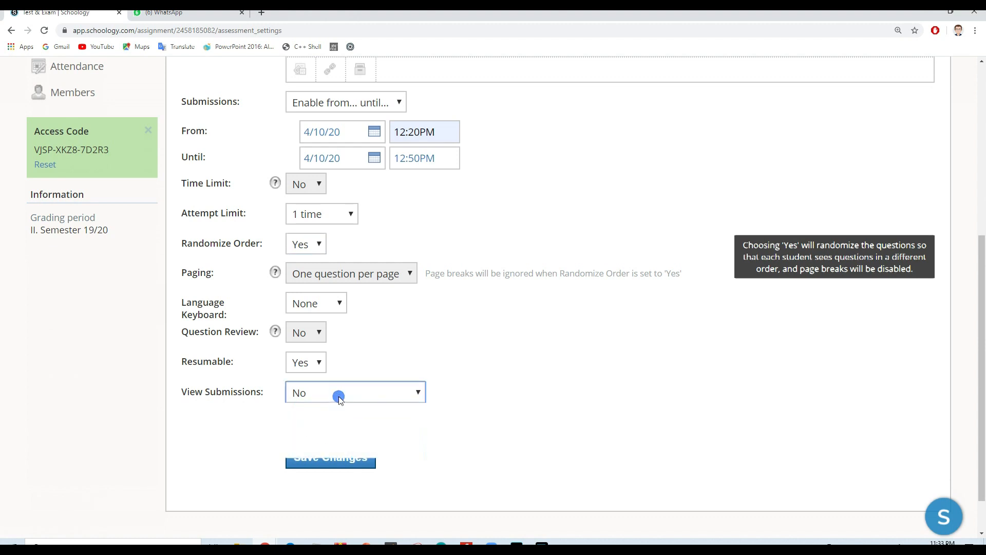
pyautogui.click(483, 410)
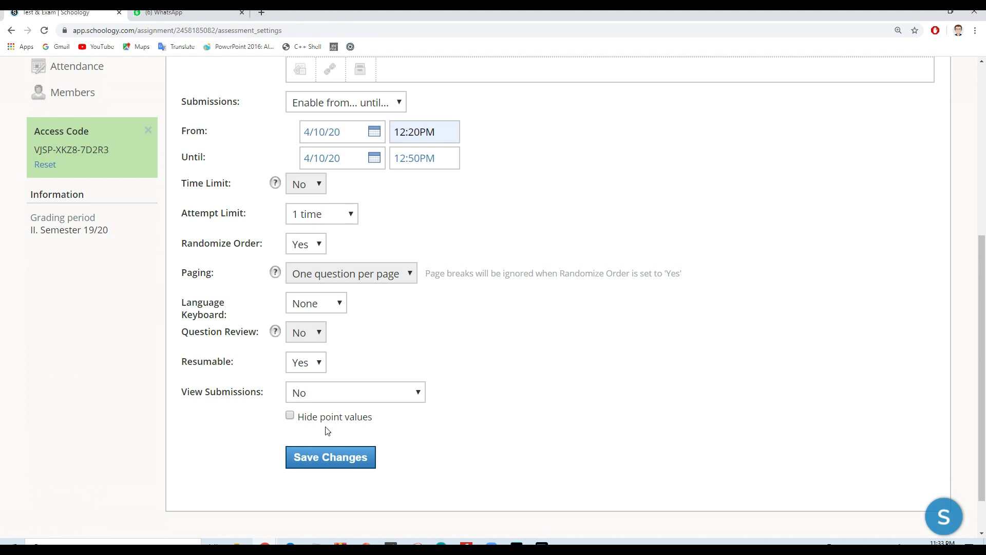
pyautogui.scroll(-1, 330, 432)
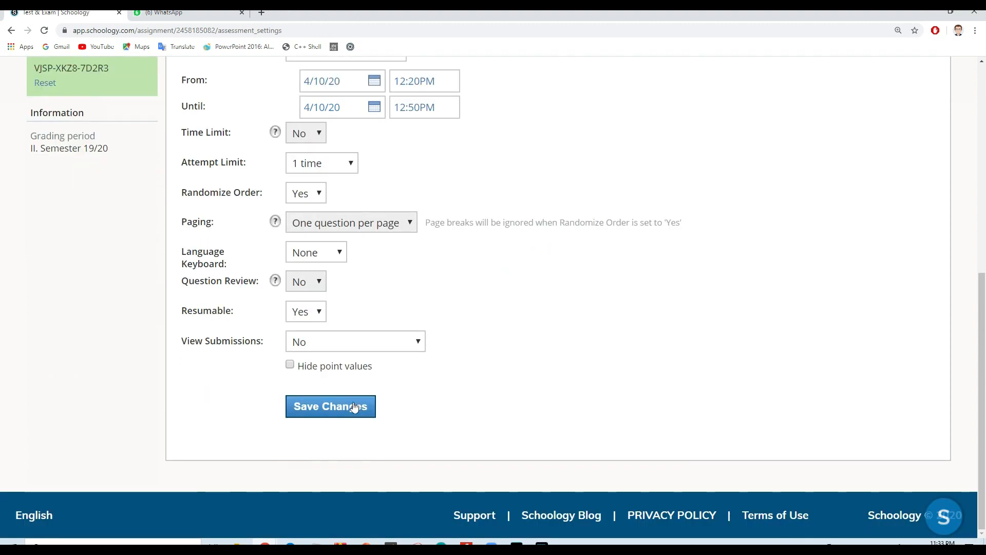
pyautogui.click(358, 410)
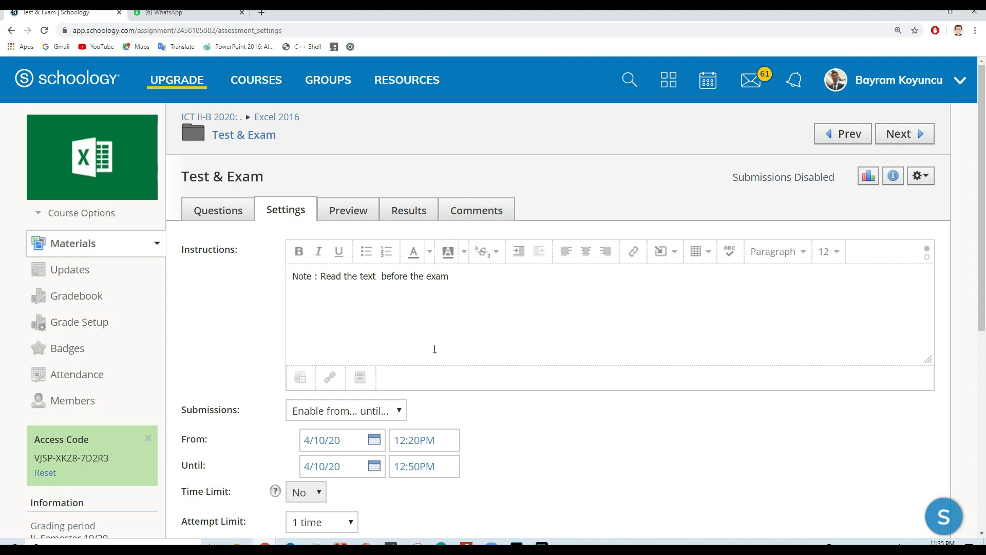
pyautogui.click(921, 176)
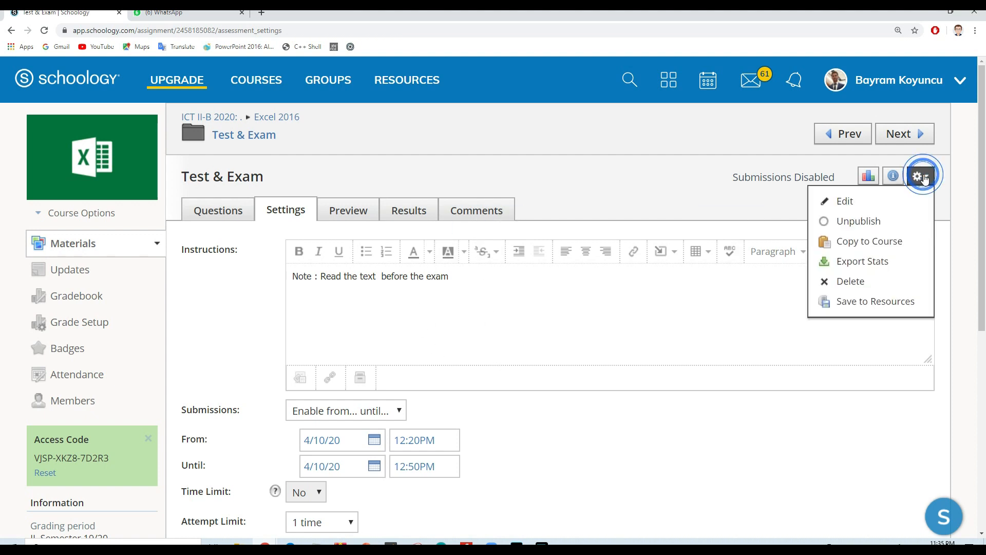
pyautogui.click(879, 241)
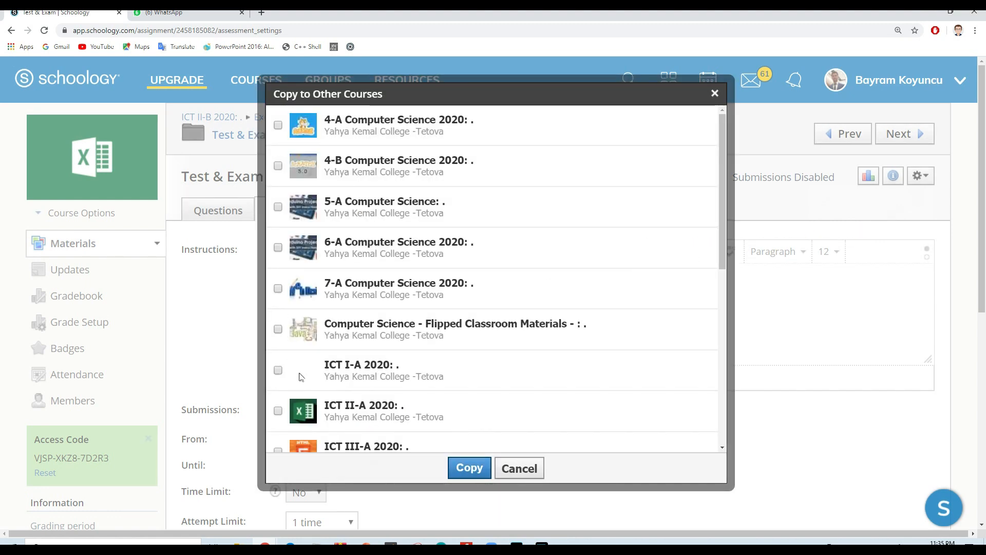
pyautogui.scroll(-1, 295, 367)
pyautogui.click(278, 359)
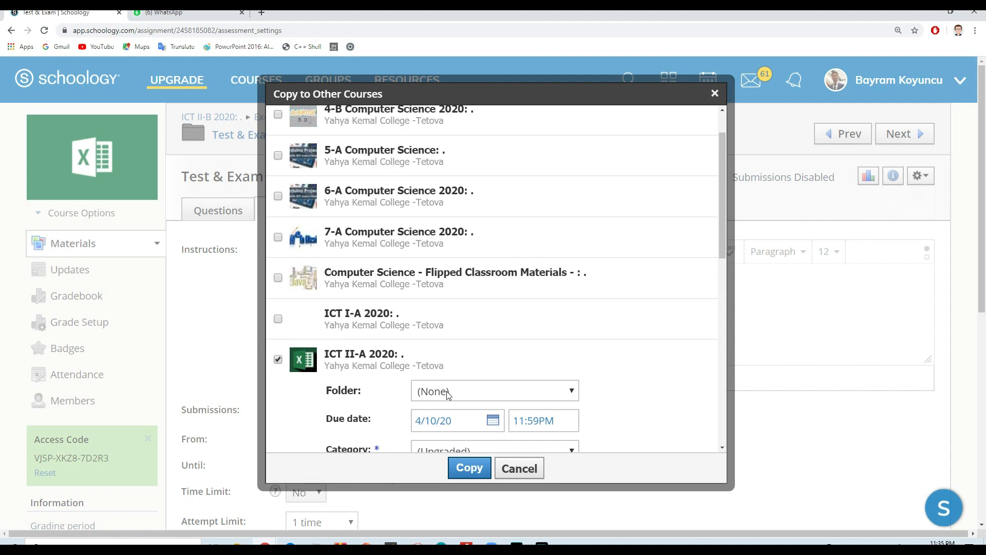
pyautogui.click(503, 475)
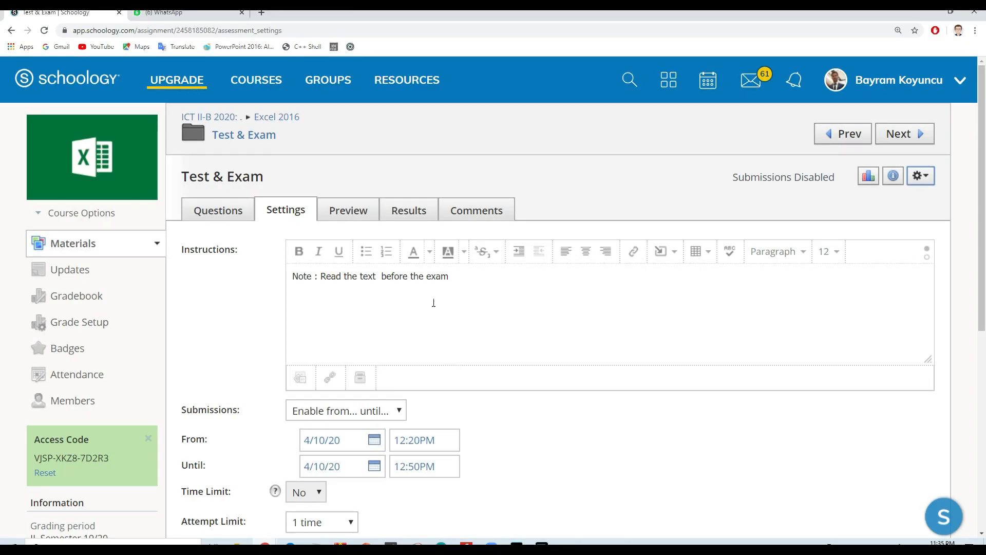
# - In the CW-03 Blinking Led test results, open submission 2 of the student with the 3/17/20 6:09pm attempt for viewing and editing
pyautogui.click(409, 210)
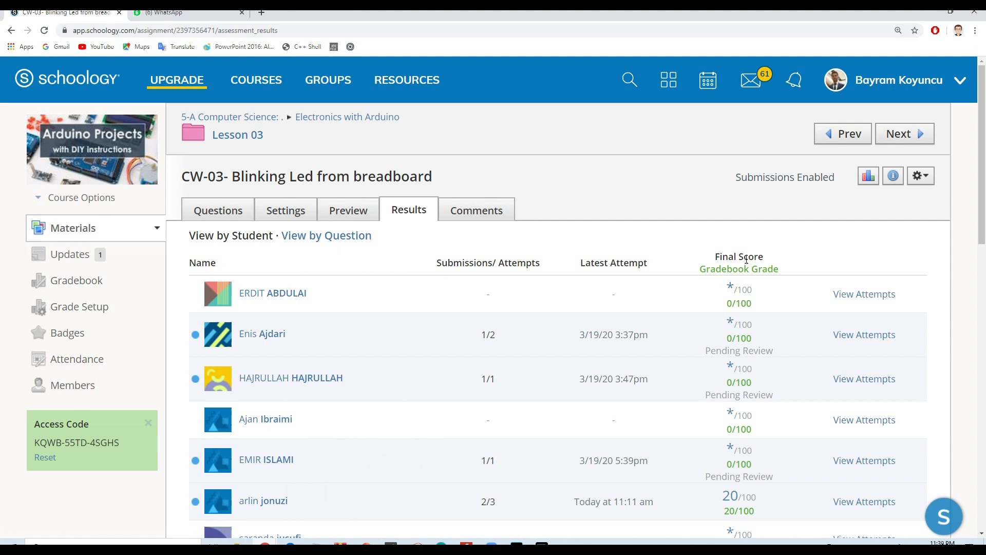
pyautogui.scroll(-7, 745, 259)
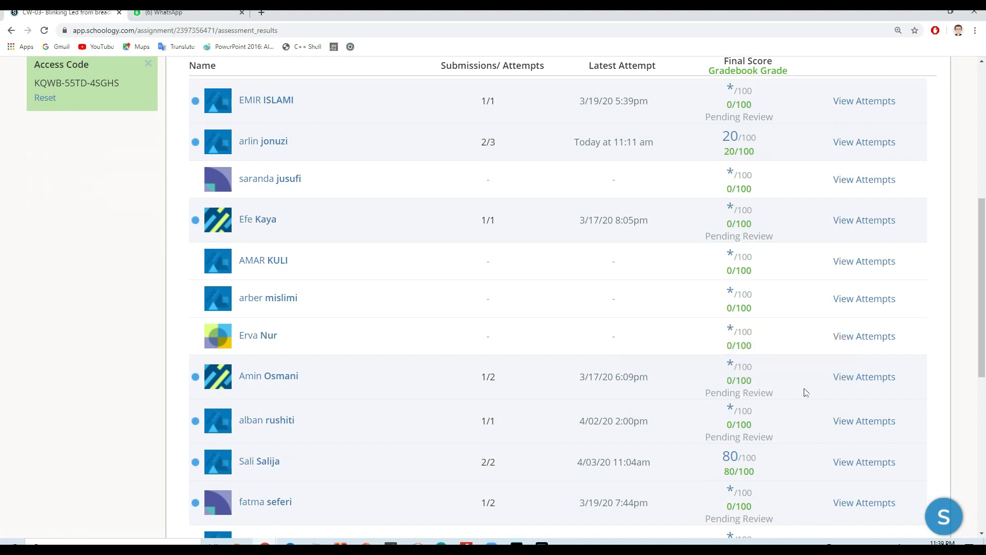
pyautogui.click(846, 378)
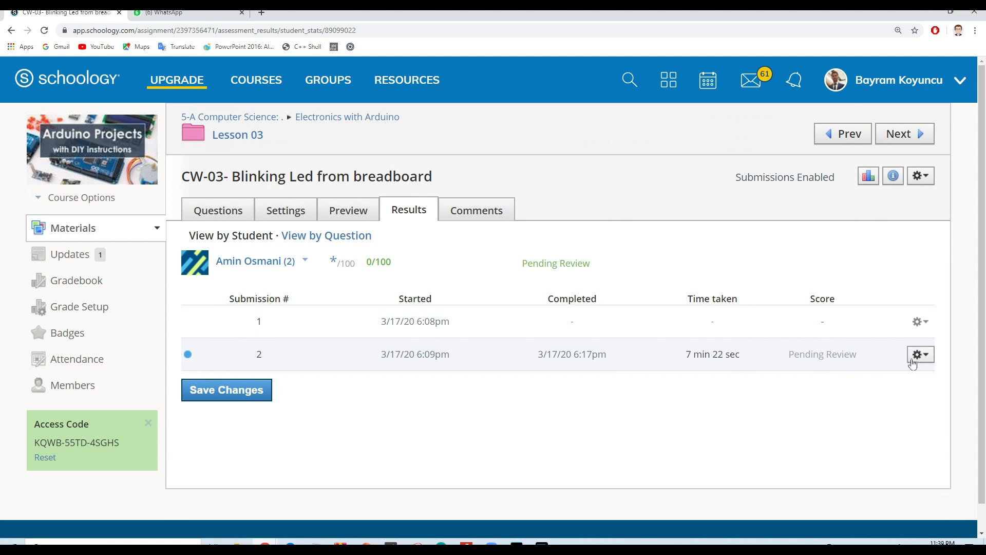
pyautogui.click(912, 362)
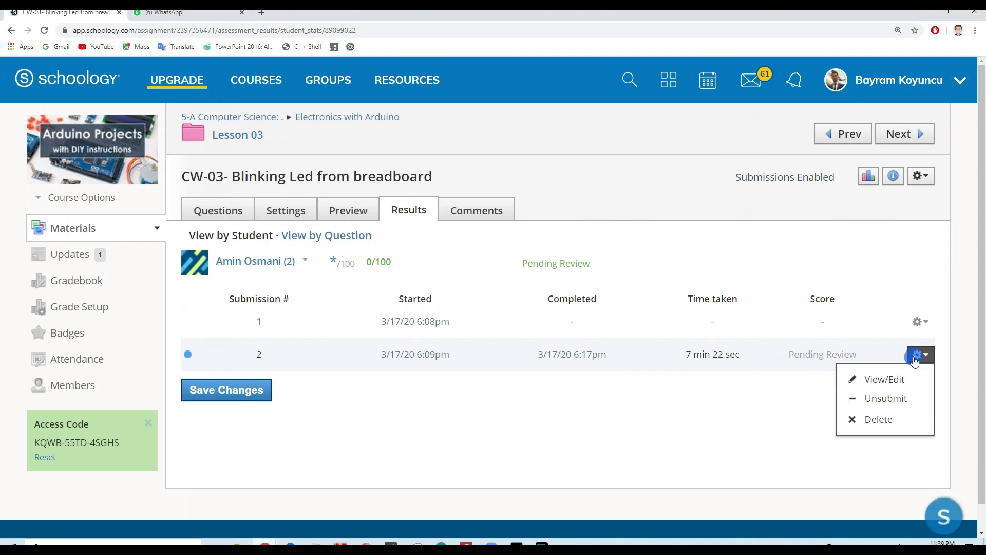
pyautogui.click(893, 379)
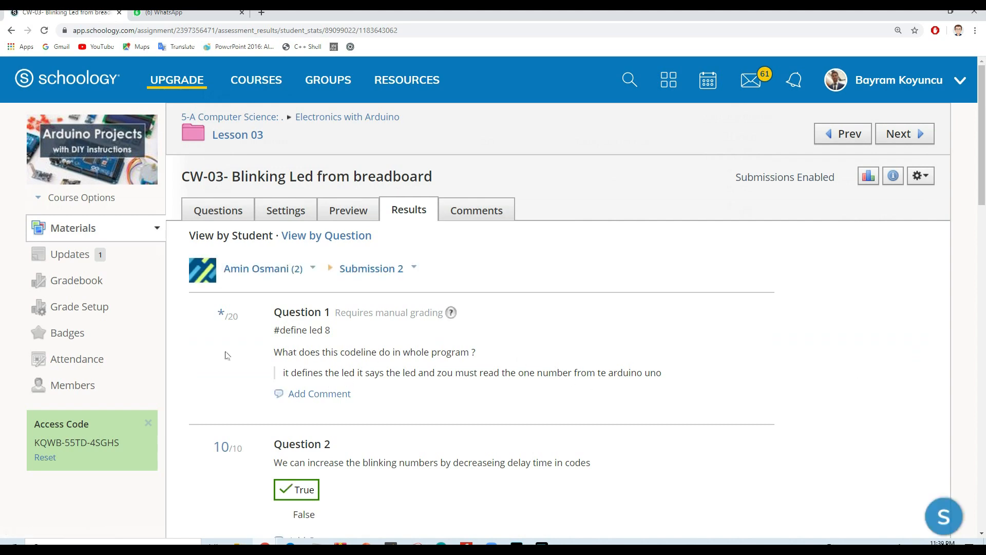
# - Grade the manually graded Question 1 with 20 points and save the changes to the submission
pyautogui.click(221, 314)
pyautogui.write('20')
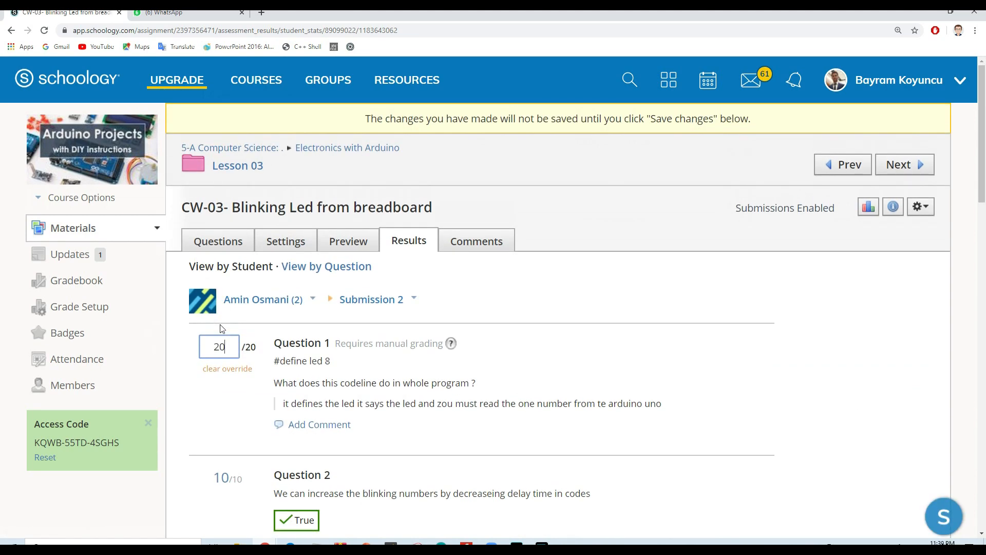
pyautogui.click(205, 411)
pyautogui.scroll(-15, 206, 406)
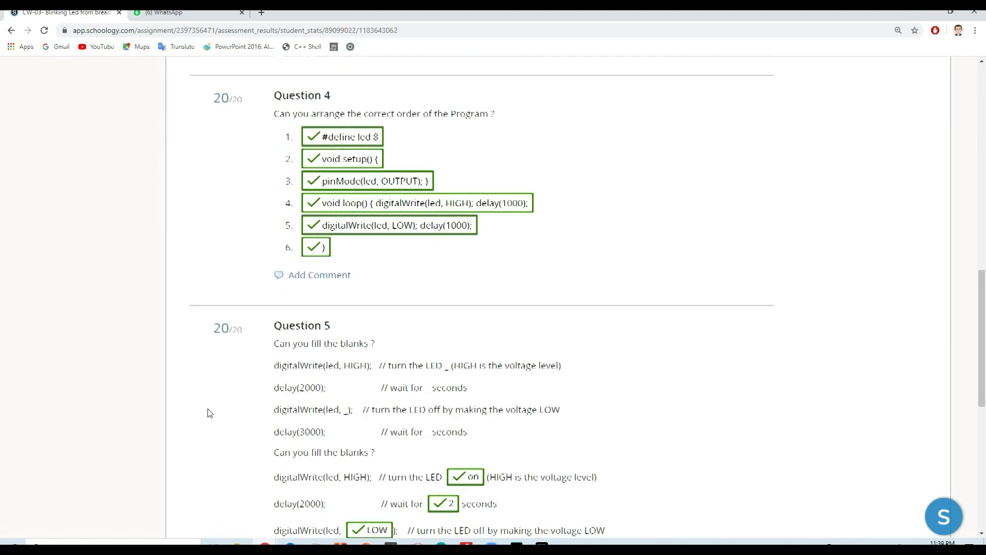
pyautogui.scroll(-6, 244, 440)
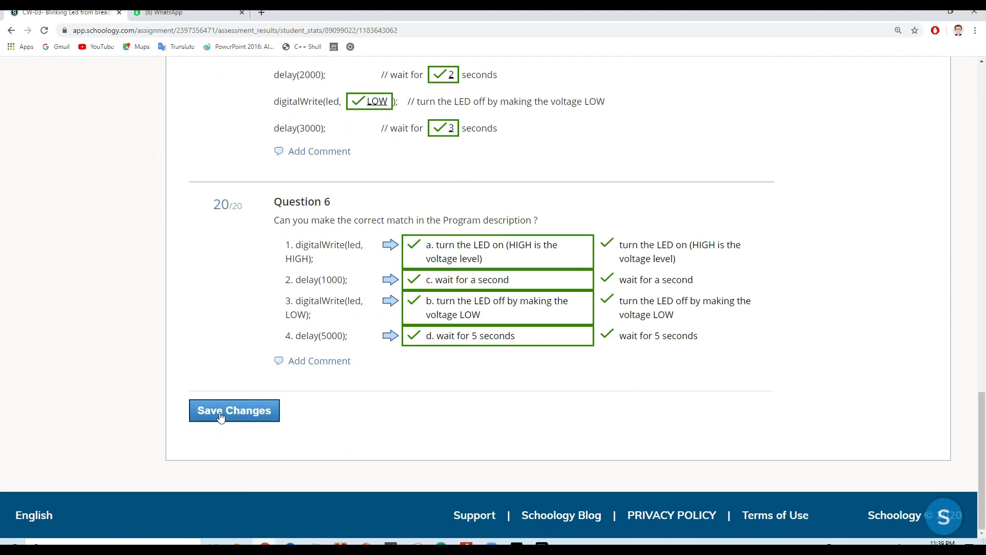
pyautogui.click(220, 414)
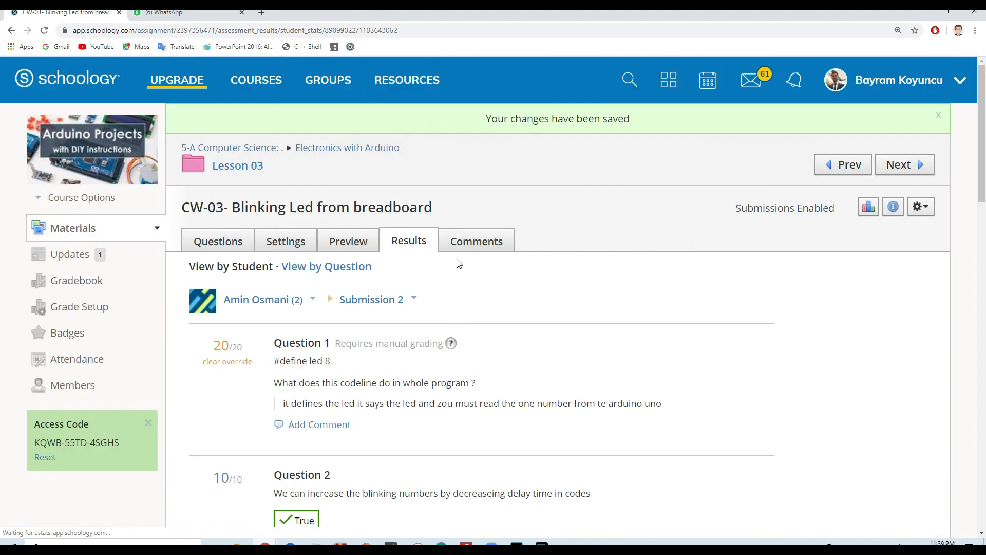
# - Return to the test's results by student and review the final scores and gradebook grades
pyautogui.click(411, 242)
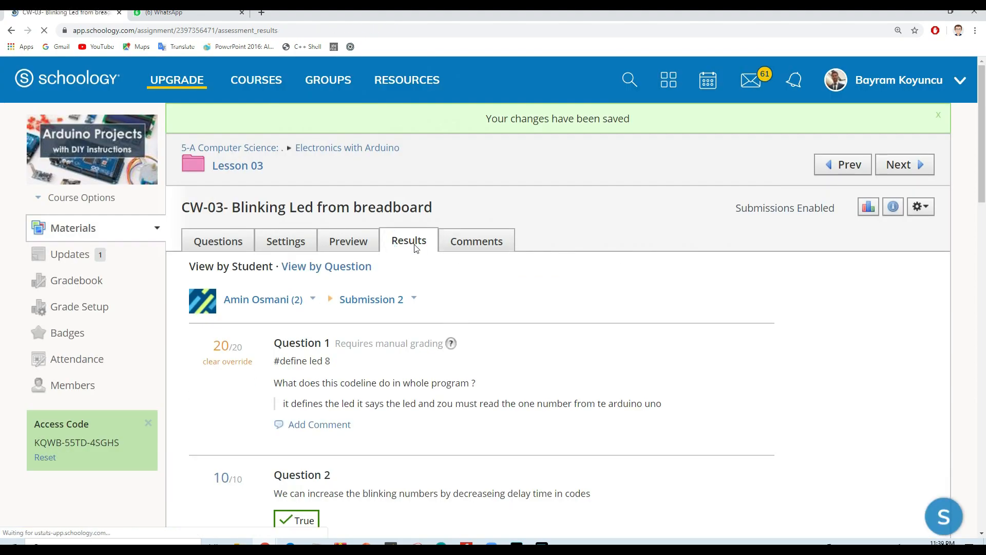
pyautogui.scroll(-5, 416, 251)
pyautogui.scroll(-4, 515, 259)
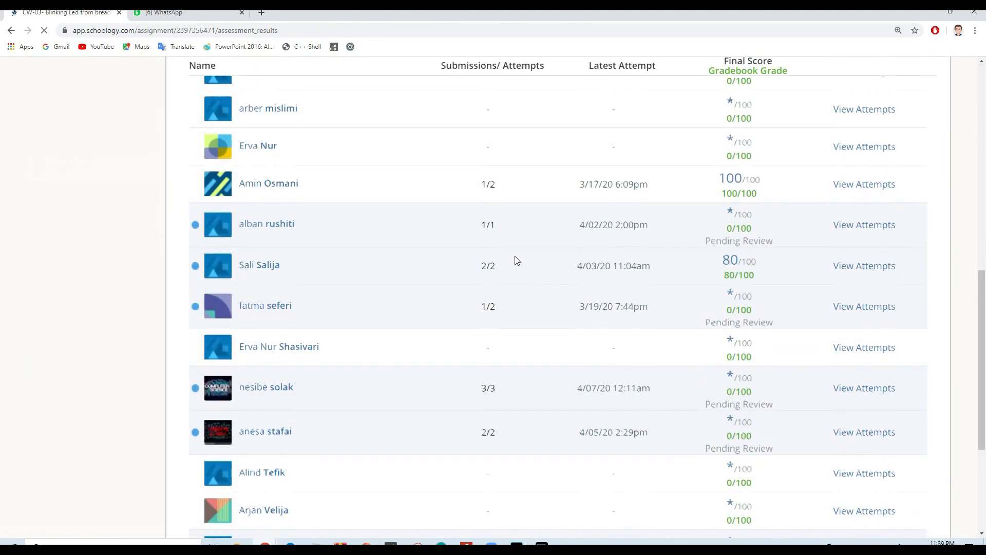
pyautogui.scroll(3, 726, 314)
pyautogui.scroll(8, 717, 315)
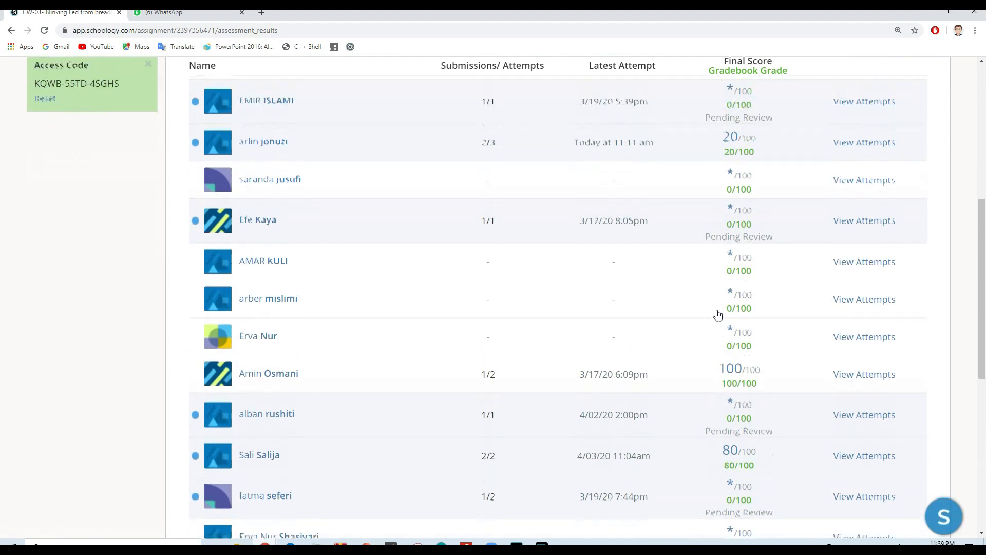